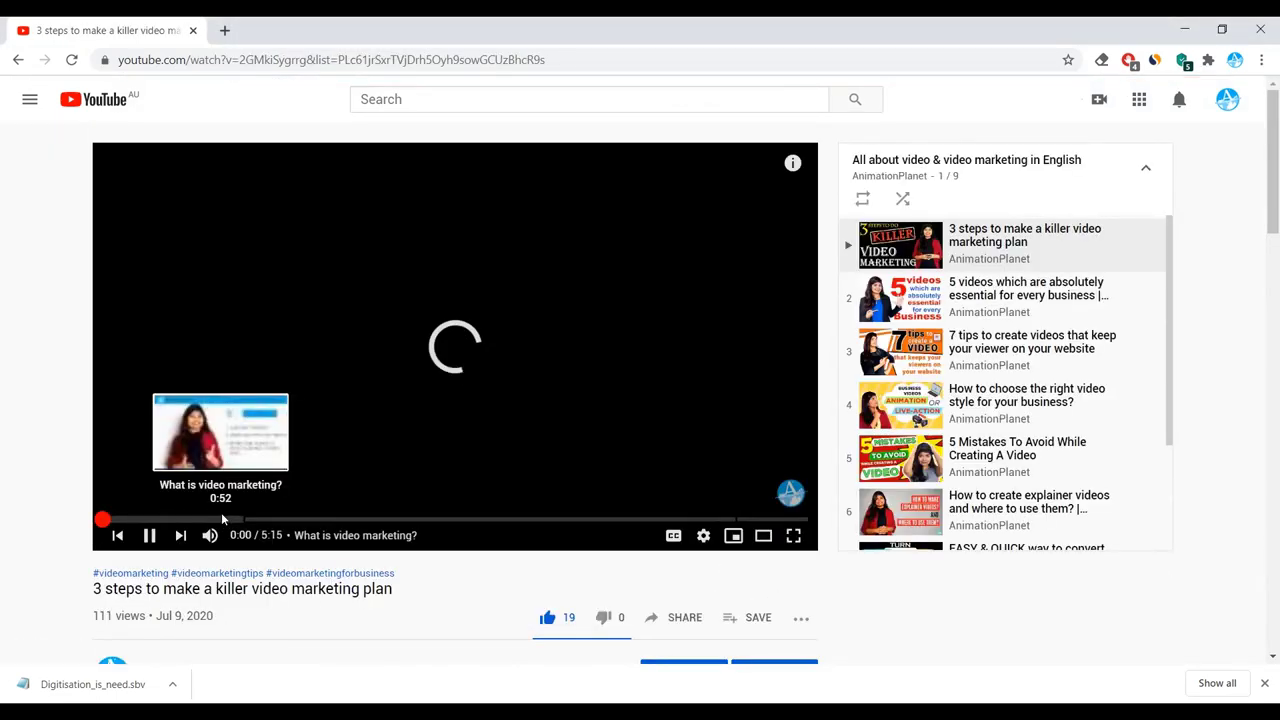
Pause the playing playlist video and scroll down through the channel's playlist panel.
{"action": "left_click", "coordinate": [149, 535]}
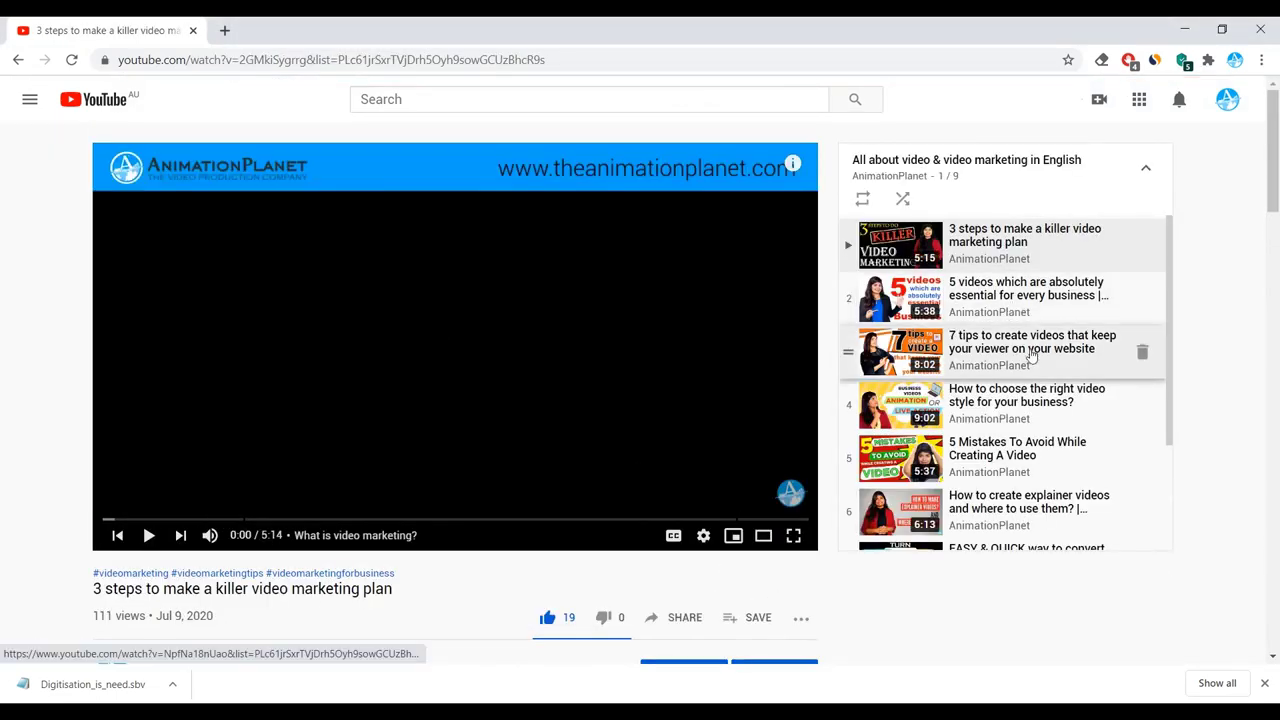
{"action": "scroll", "coordinate": [1040, 350], "scroll_direction": "down", "scroll_amount": 2}
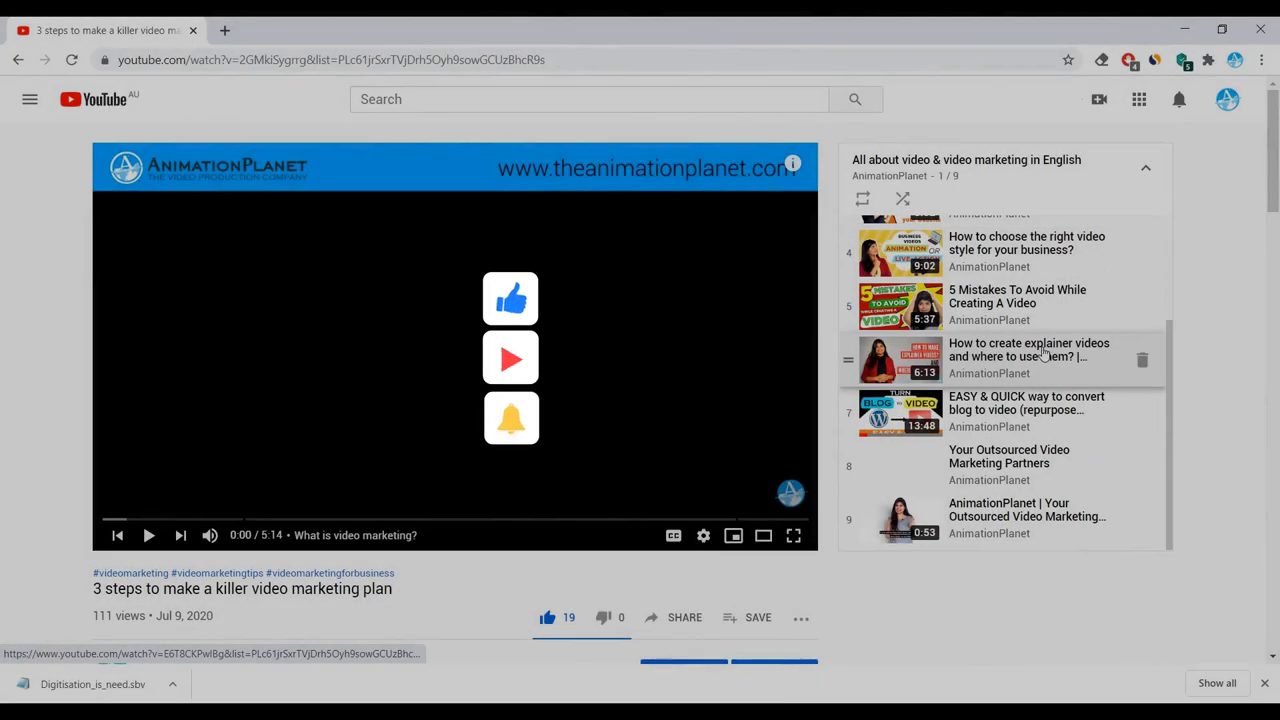
{"action": "scroll", "coordinate": [737, 586], "scroll_direction": "down", "scroll_amount": 2}
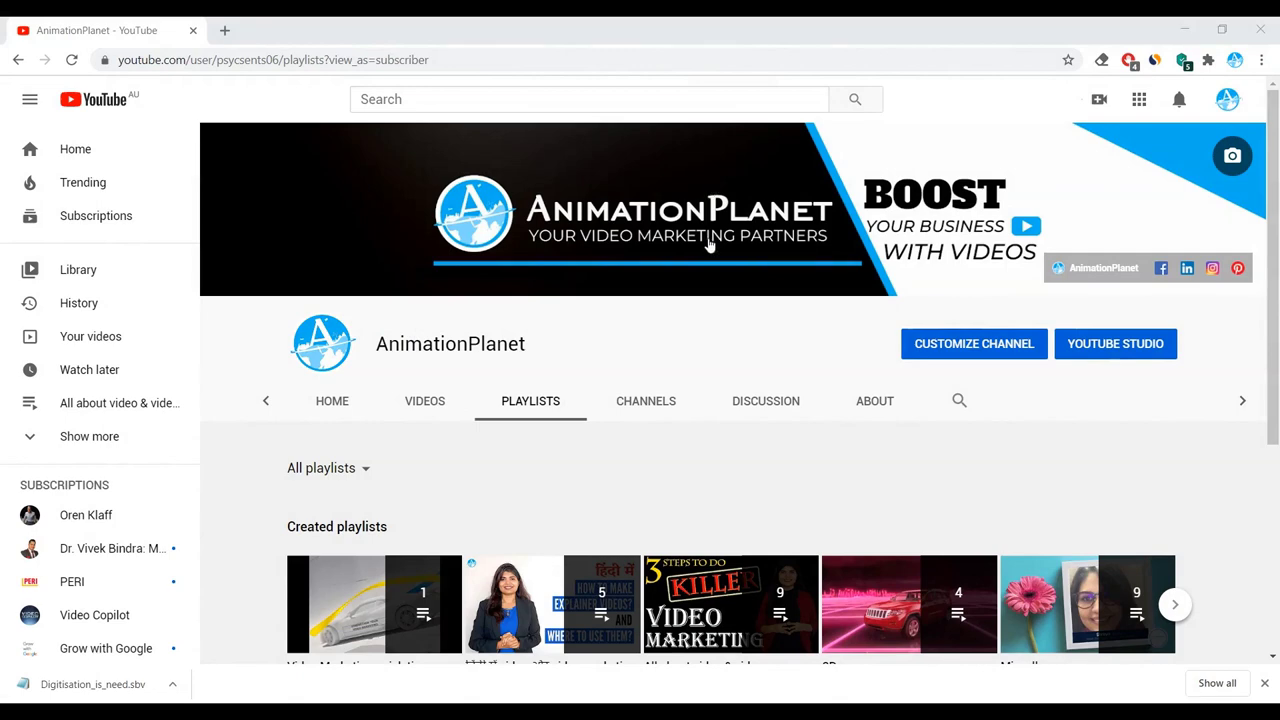
{"action": "scroll", "coordinate": [709, 245], "scroll_direction": "down", "scroll_amount": 1}
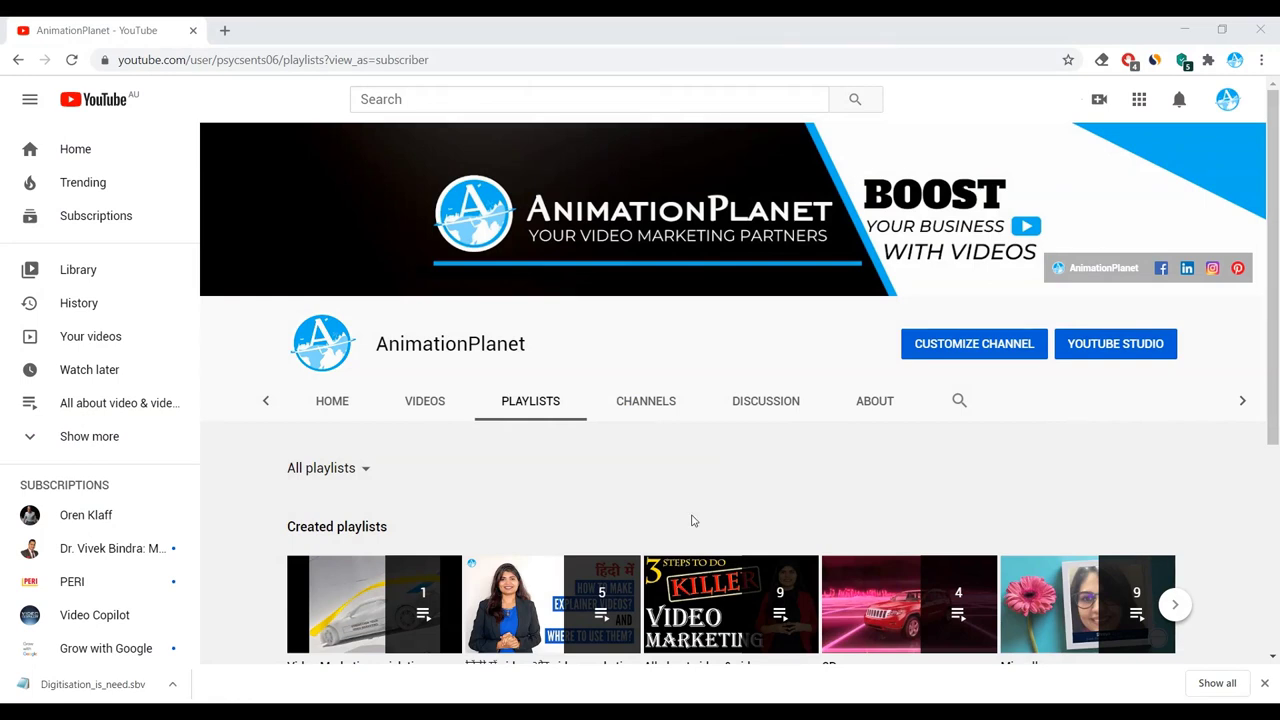
Open YouTube Studio and upload Why_digitisation_is_need_today.mp4 by dragging it from File Explorer.
{"action": "left_click", "coordinate": [1228, 104]}
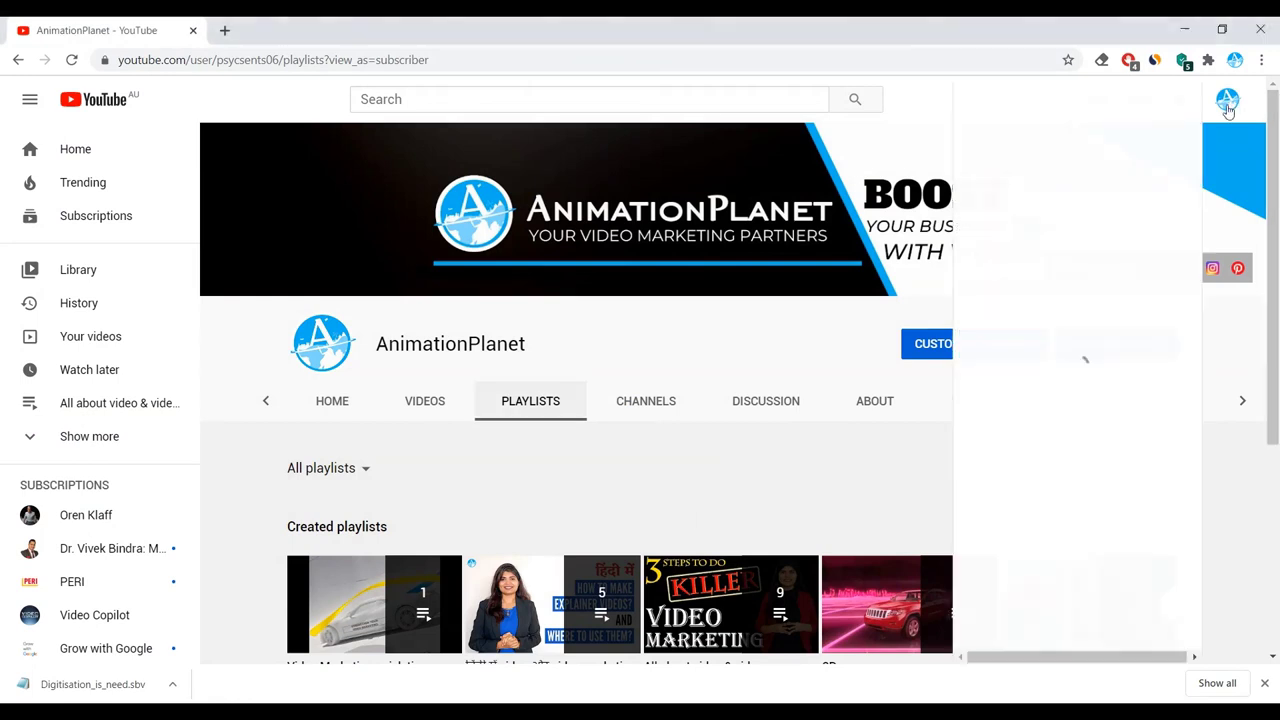
{"action": "left_click", "coordinate": [1041, 240]}
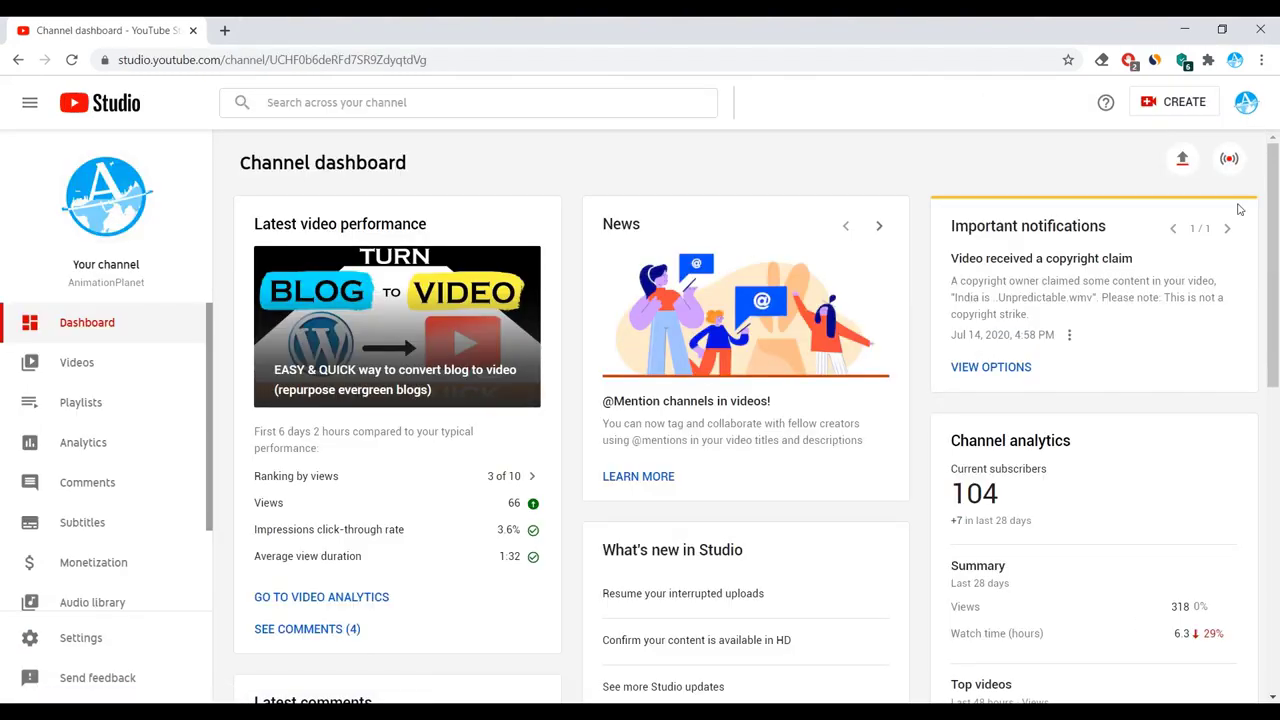
{"action": "left_click", "coordinate": [1182, 158]}
{"action": "key", "text": "alt+Tab"}
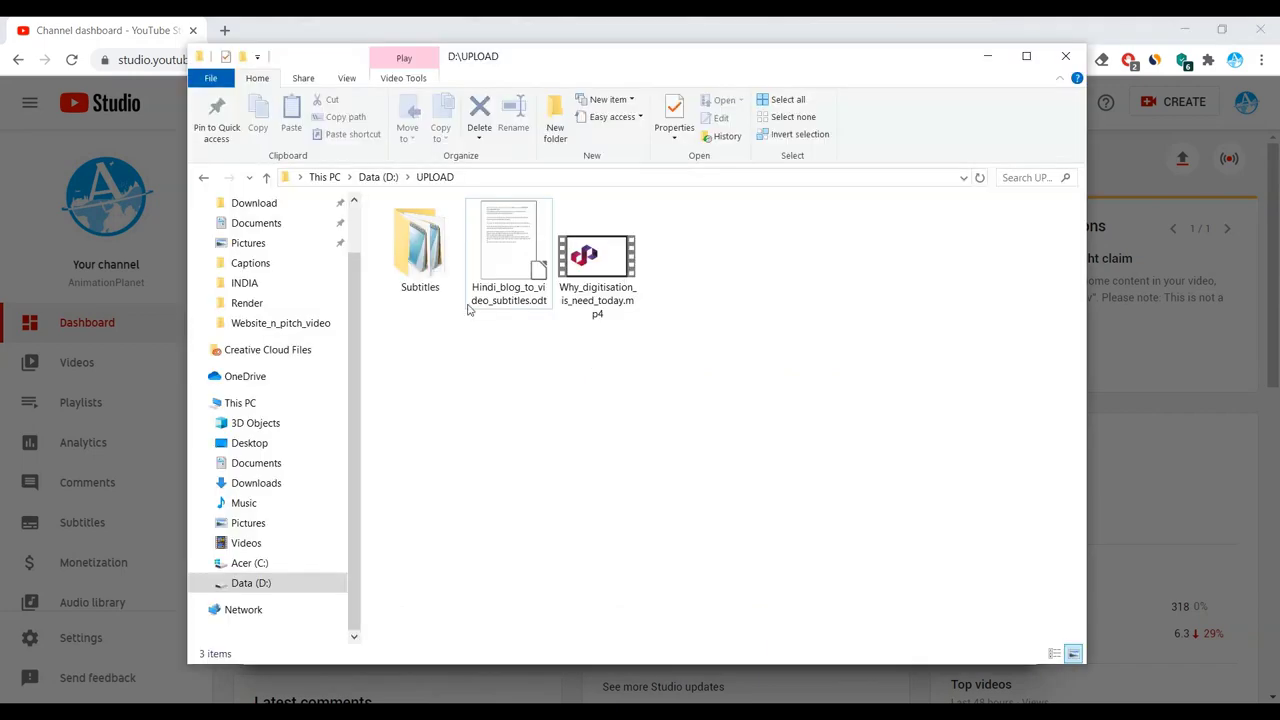
{"action": "left_click_drag", "start_coordinate": [677, 137], "coordinate": [1076, 229]}
{"action": "left_click", "coordinate": [1018, 345]}
{"action": "left_click_drag", "start_coordinate": [1018, 345], "coordinate": [511, 394]}
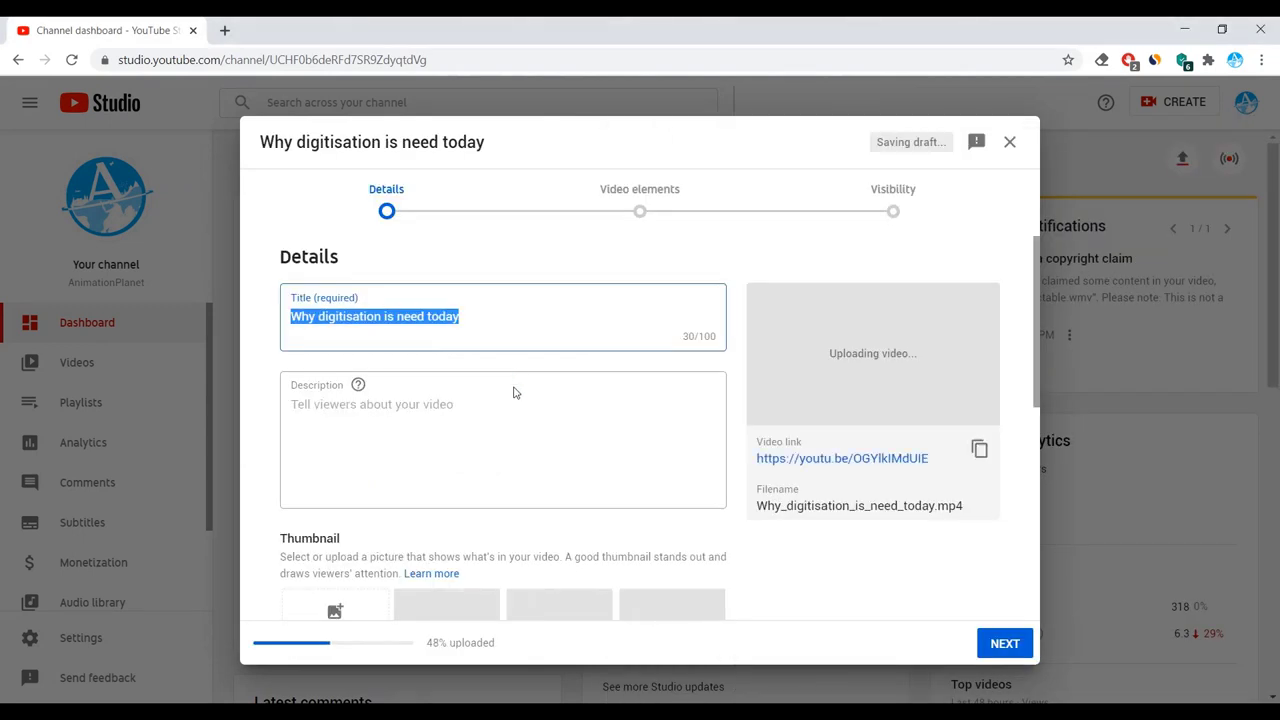
Enter the description 'Digitization is need of the hour.', accepting the spelling corrections.
{"action": "left_click", "coordinate": [511, 398]}
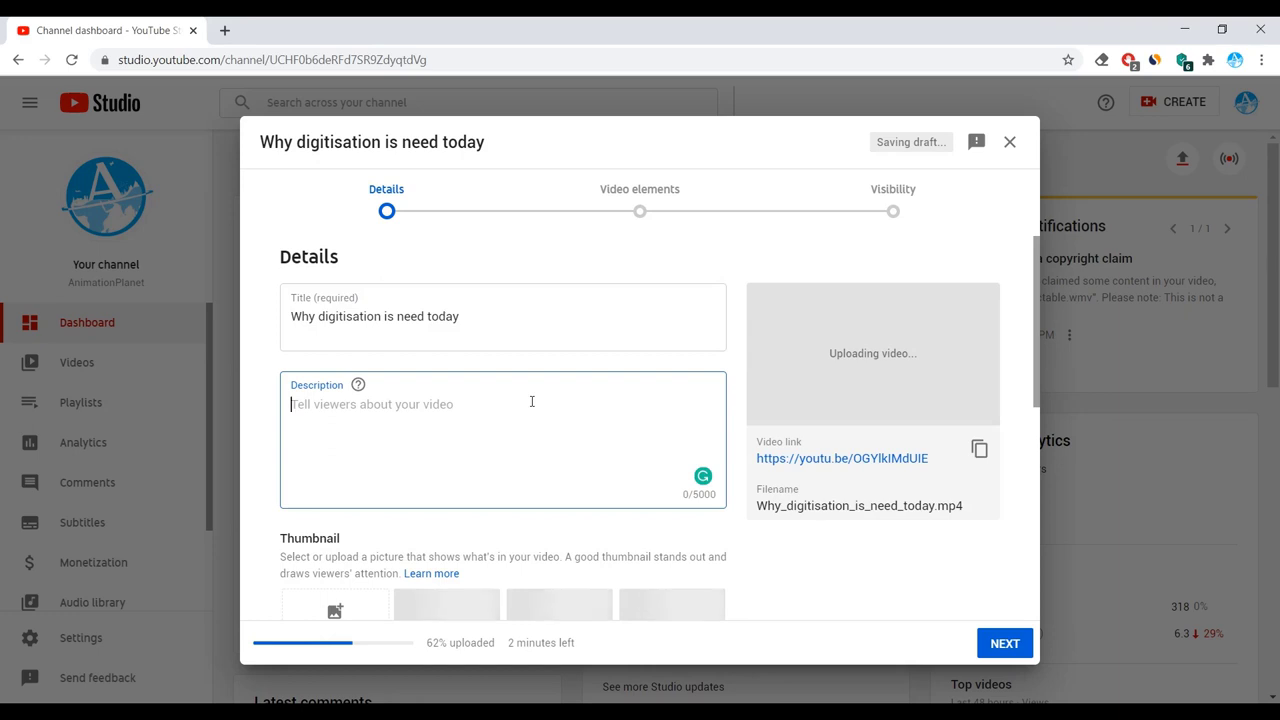
{"action": "type", "text": "Di"}
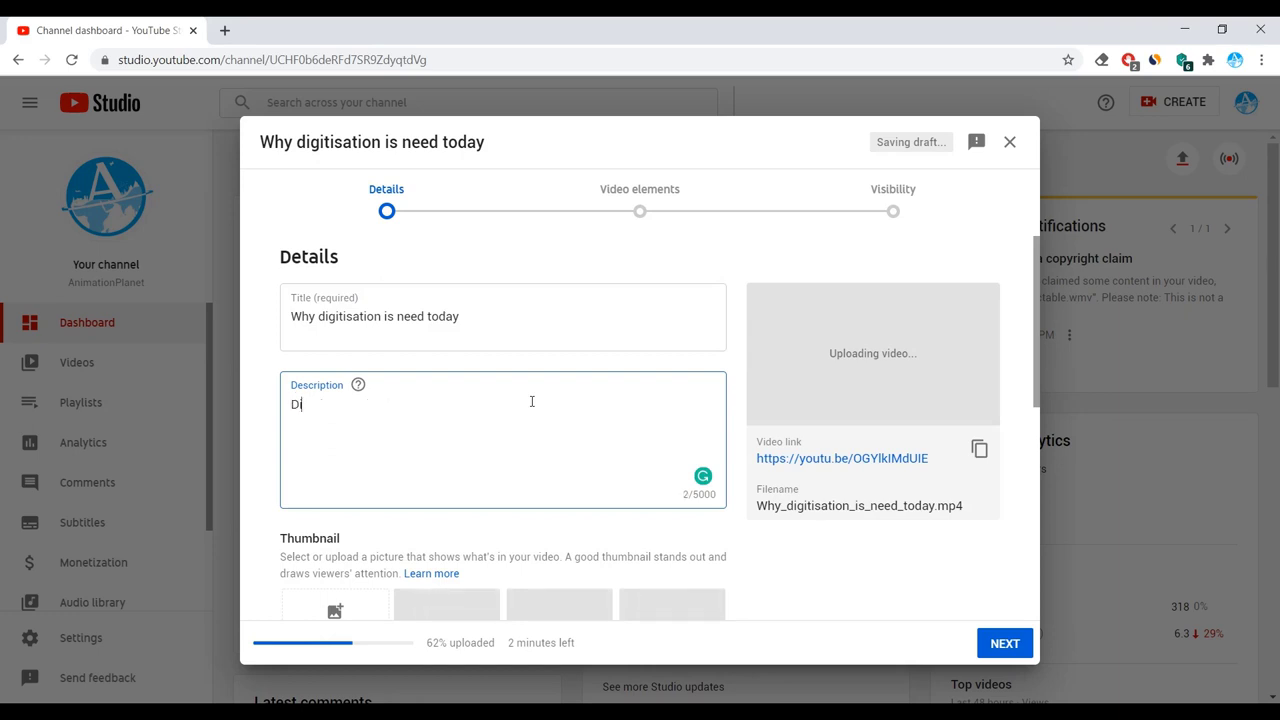
{"action": "type", "text": "gisation is "}
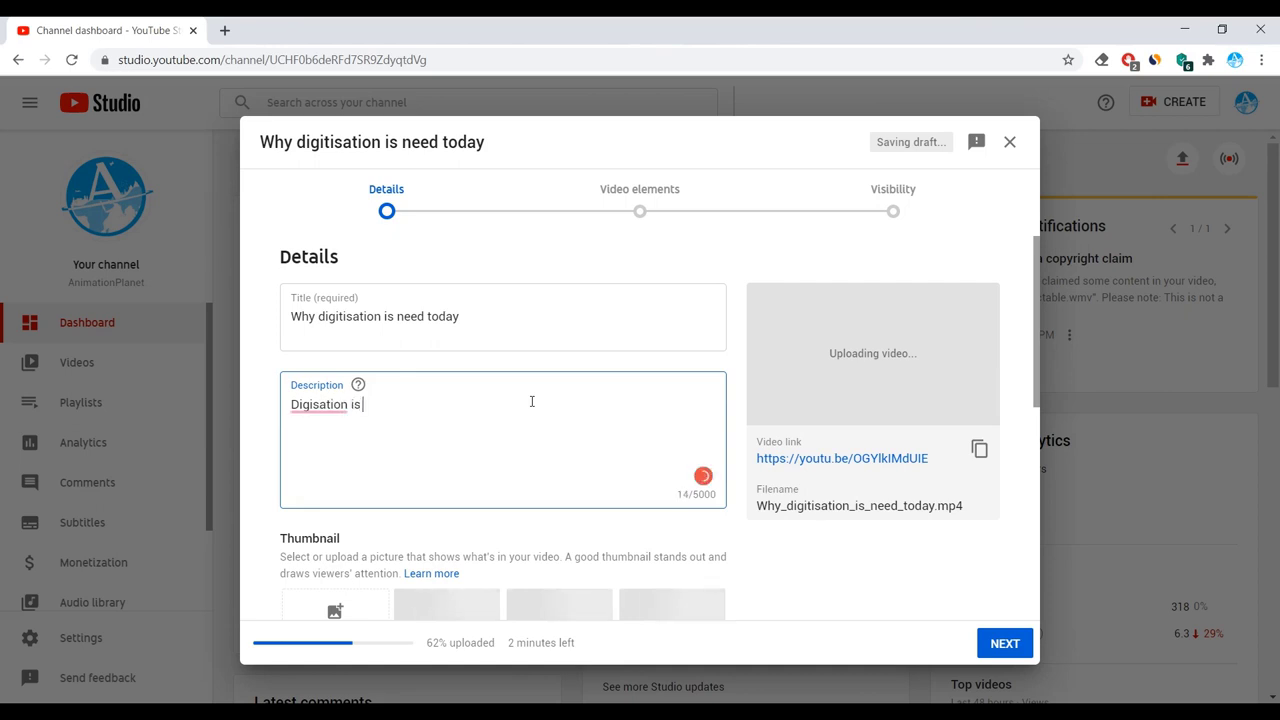
{"action": "type", "text": "need of the "}
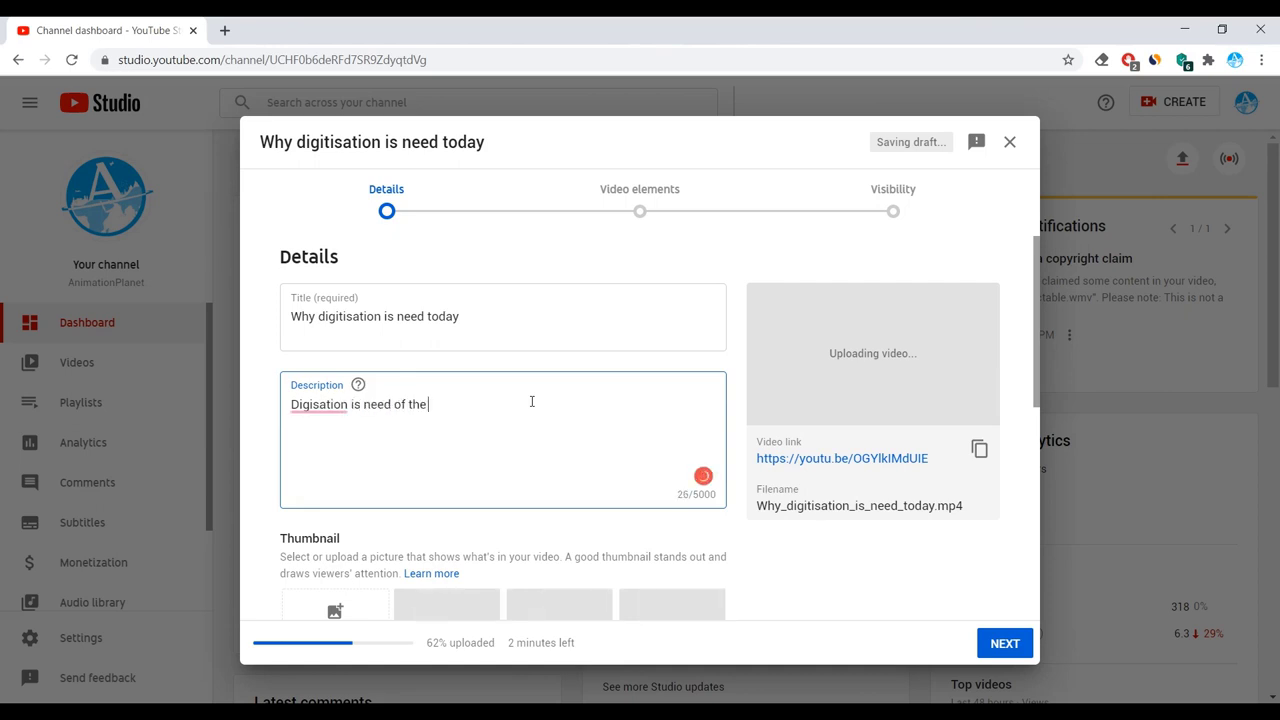
{"action": "type", "text": "hour."}
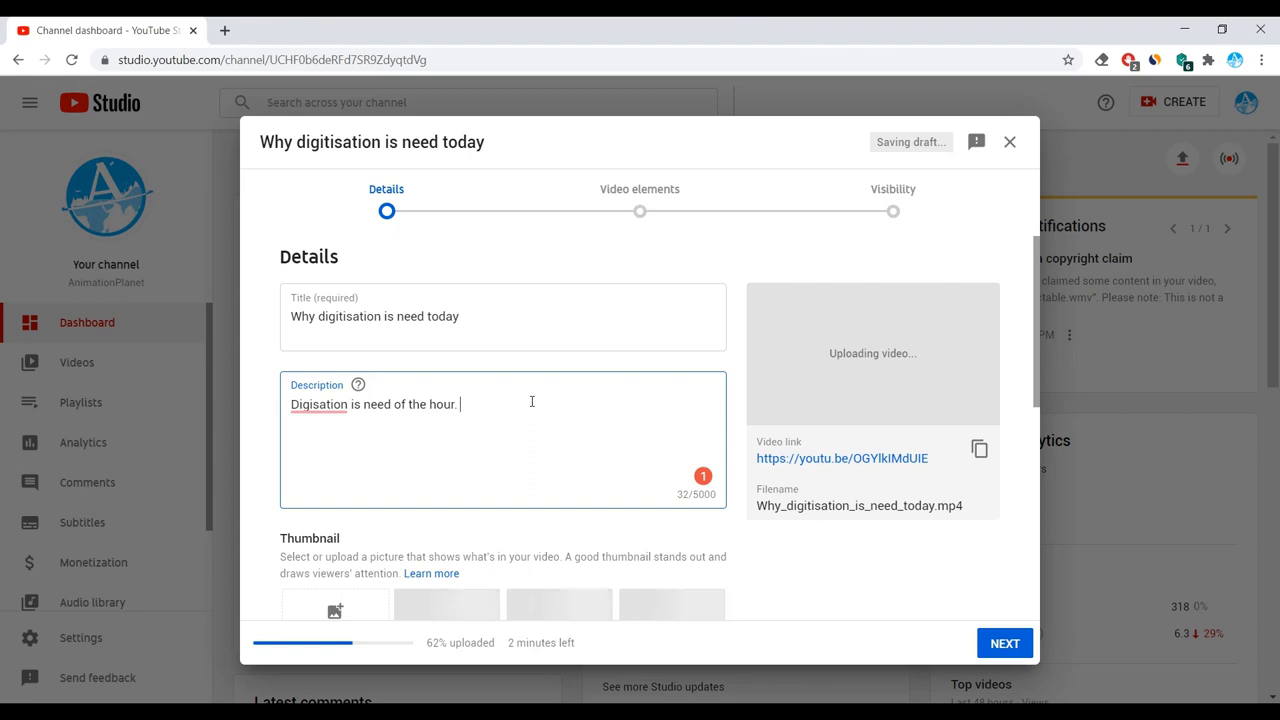
{"action": "mouse_move", "coordinate": [319, 407]}
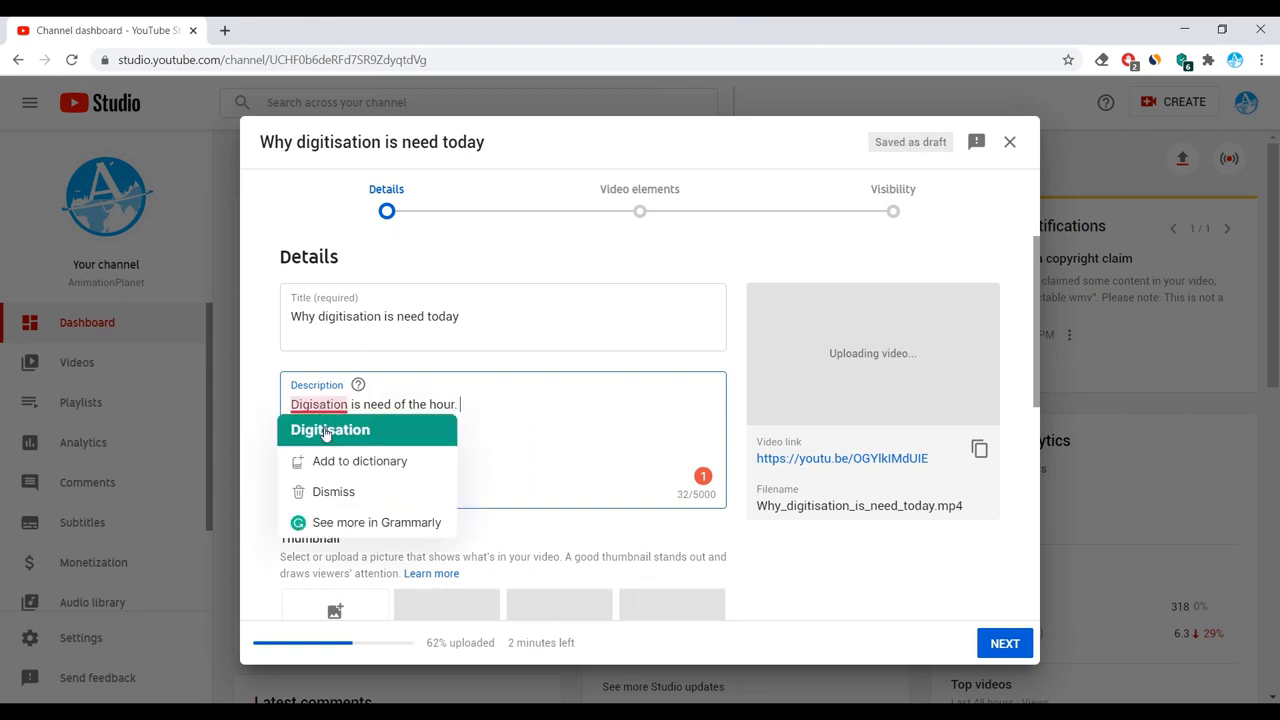
{"action": "left_click", "coordinate": [330, 429]}
{"action": "scroll", "coordinate": [443, 420], "scroll_direction": "down", "scroll_amount": 2}
{"action": "scroll", "coordinate": [551, 519], "scroll_direction": "up", "scroll_amount": 1}
{"action": "mouse_move", "coordinate": [322, 321]}
{"action": "left_click", "coordinate": [330, 366]}
{"action": "scroll", "coordinate": [480, 408], "scroll_direction": "up", "scroll_amount": 1}
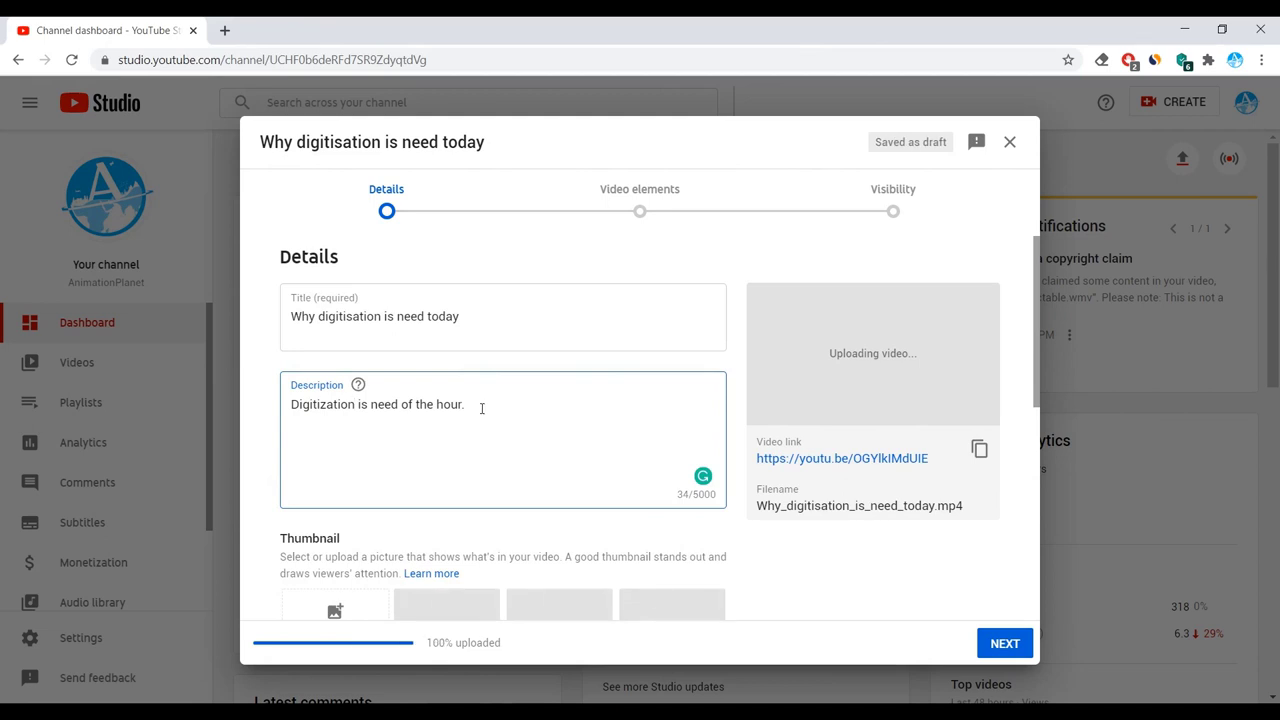
{"action": "scroll", "coordinate": [495, 460], "scroll_direction": "down", "scroll_amount": 5}
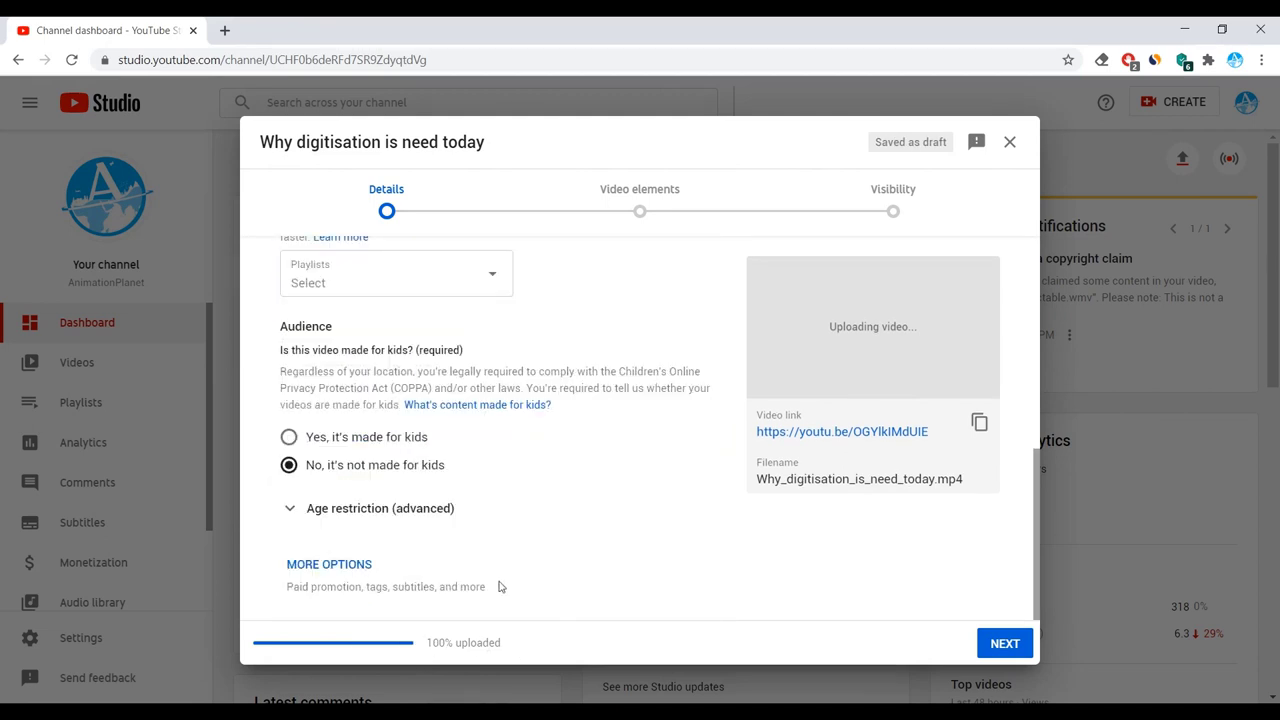
Reveal the extra upload options and review tags, language, license and category settings.
{"action": "left_click", "coordinate": [366, 566]}
{"action": "scroll", "coordinate": [553, 509], "scroll_direction": "down", "scroll_amount": 1}
{"action": "scroll", "coordinate": [555, 500], "scroll_direction": "down", "scroll_amount": 4}
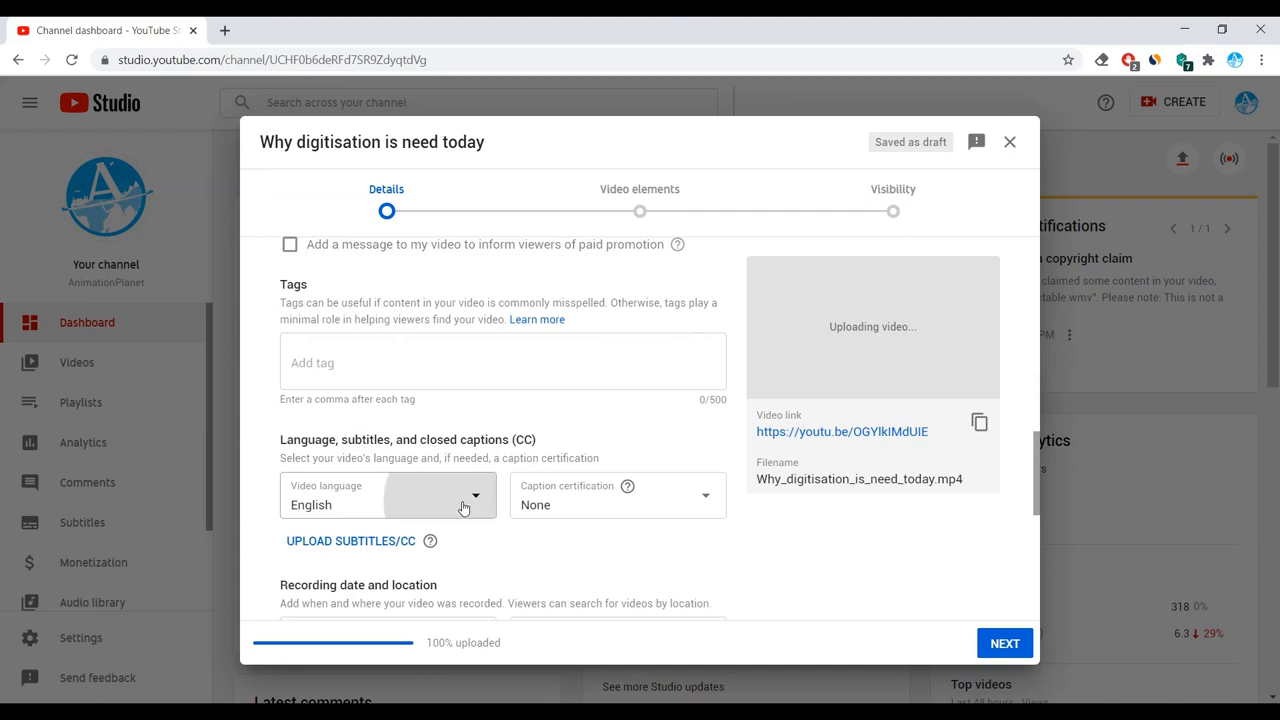
{"action": "scroll", "coordinate": [499, 549], "scroll_direction": "down", "scroll_amount": 5}
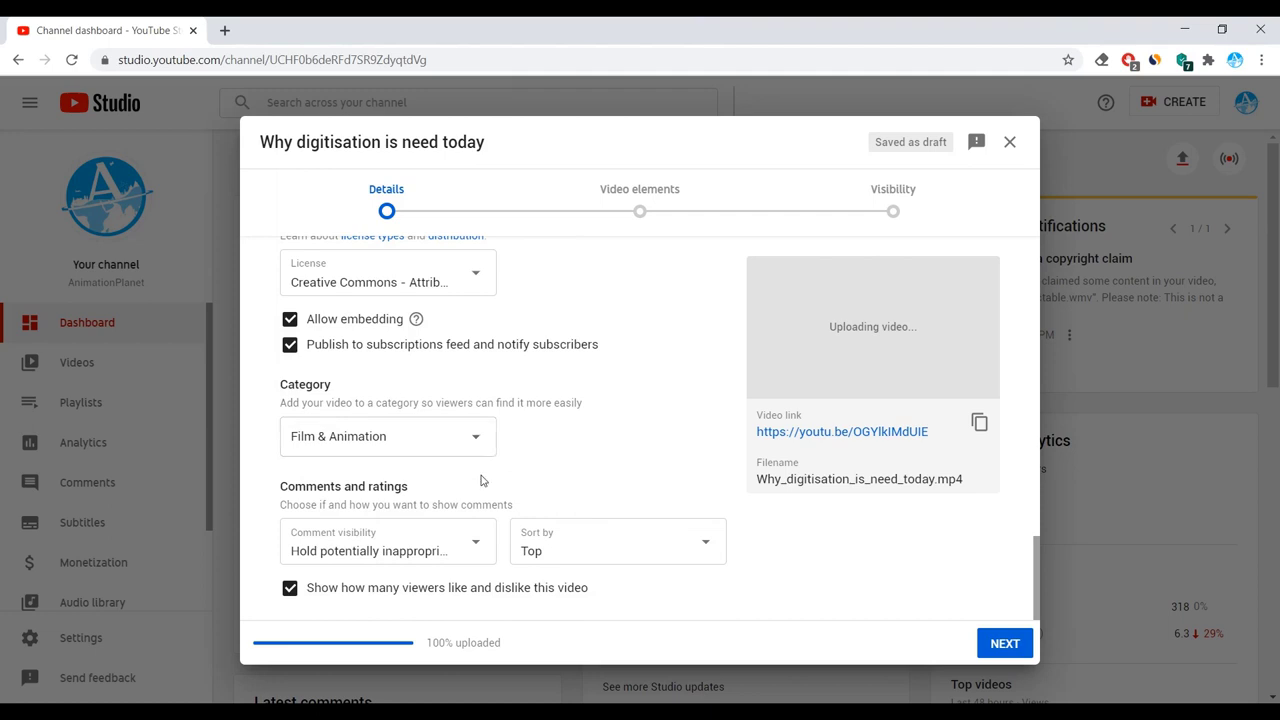
{"action": "scroll", "coordinate": [512, 478], "scroll_direction": "up", "scroll_amount": 7}
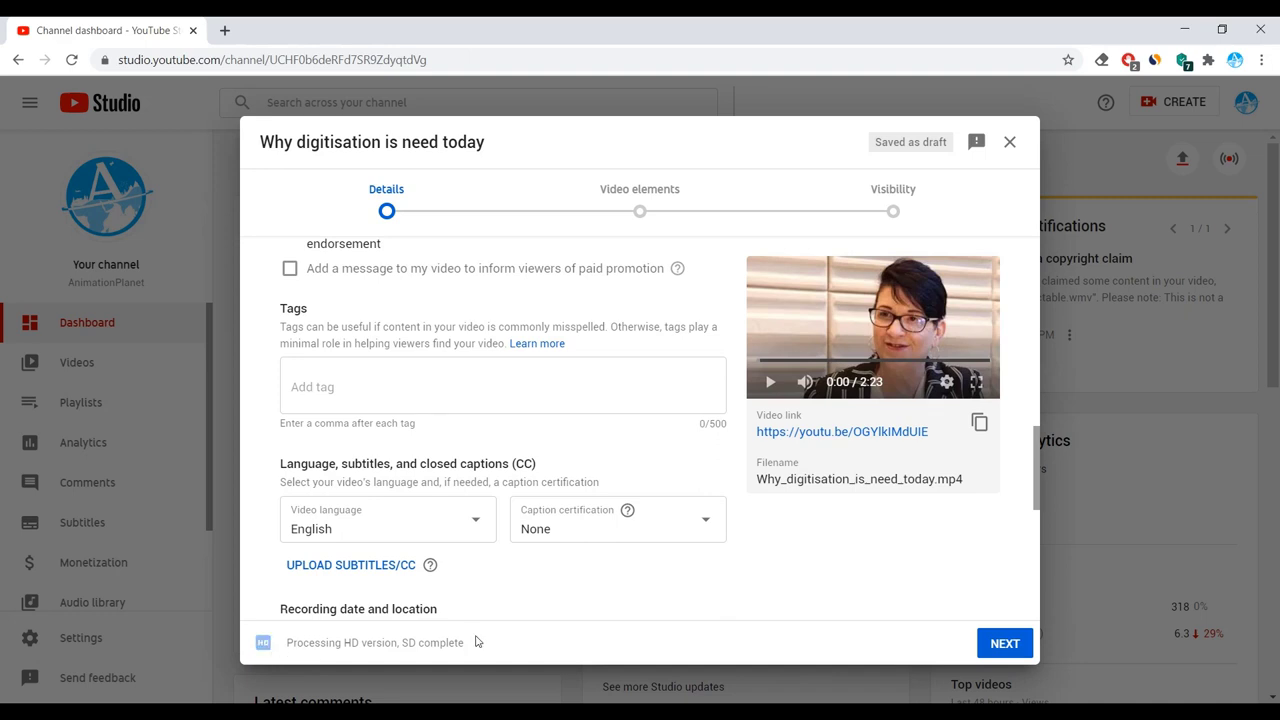
Advance to the Visibility step, set the video to Unlisted, and save it.
{"action": "left_click", "coordinate": [983, 643]}
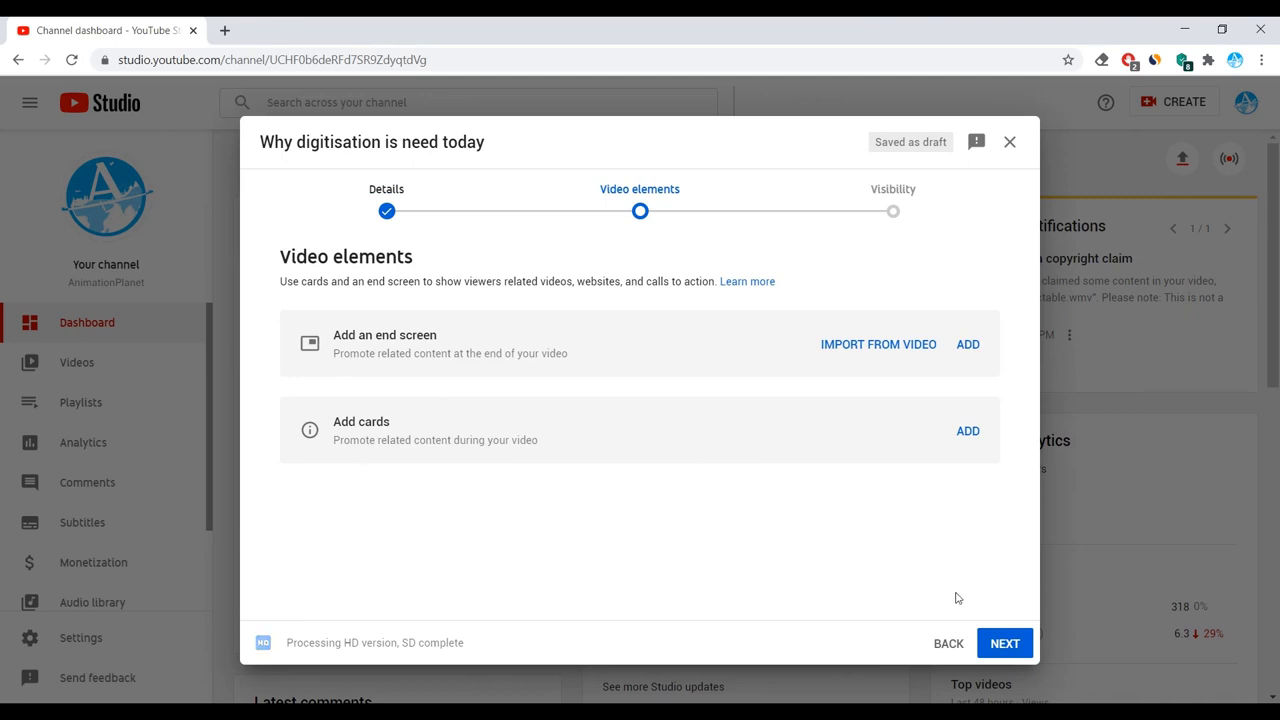
{"action": "left_click", "coordinate": [1003, 641]}
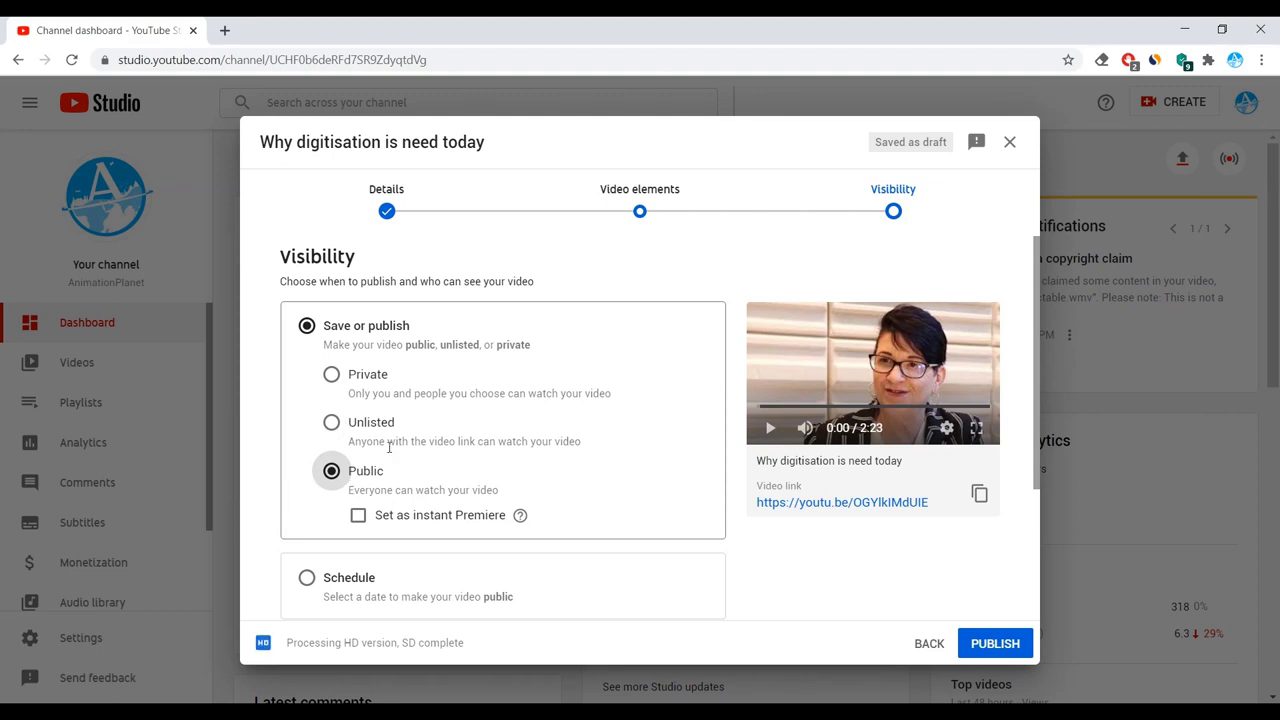
{"action": "left_click", "coordinate": [334, 426]}
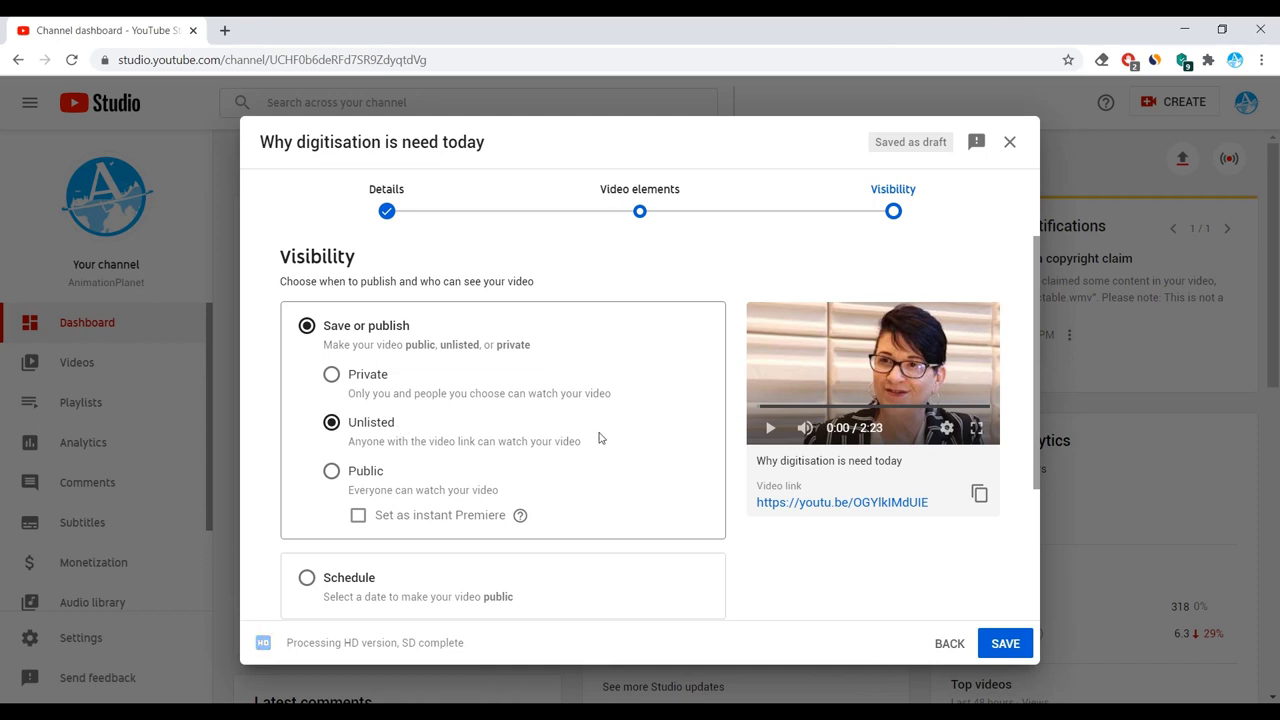
{"action": "scroll", "coordinate": [634, 520], "scroll_direction": "down", "scroll_amount": 3}
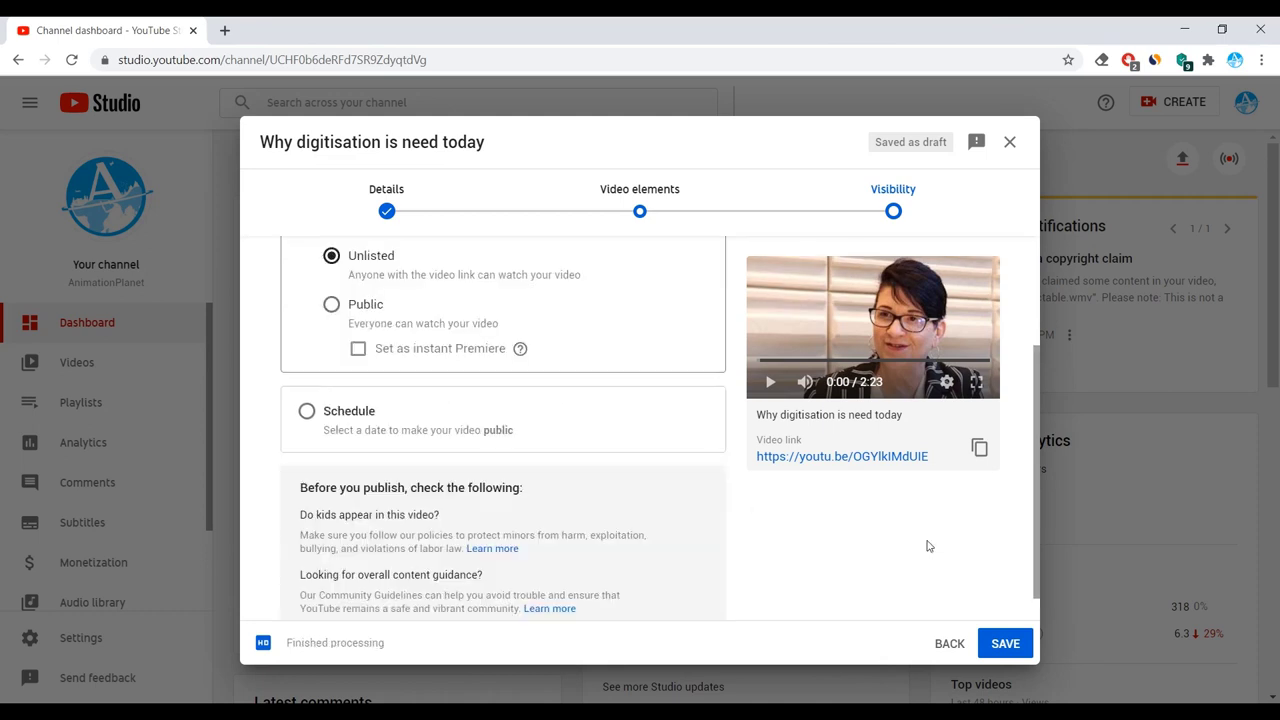
{"action": "left_click", "coordinate": [1008, 643]}
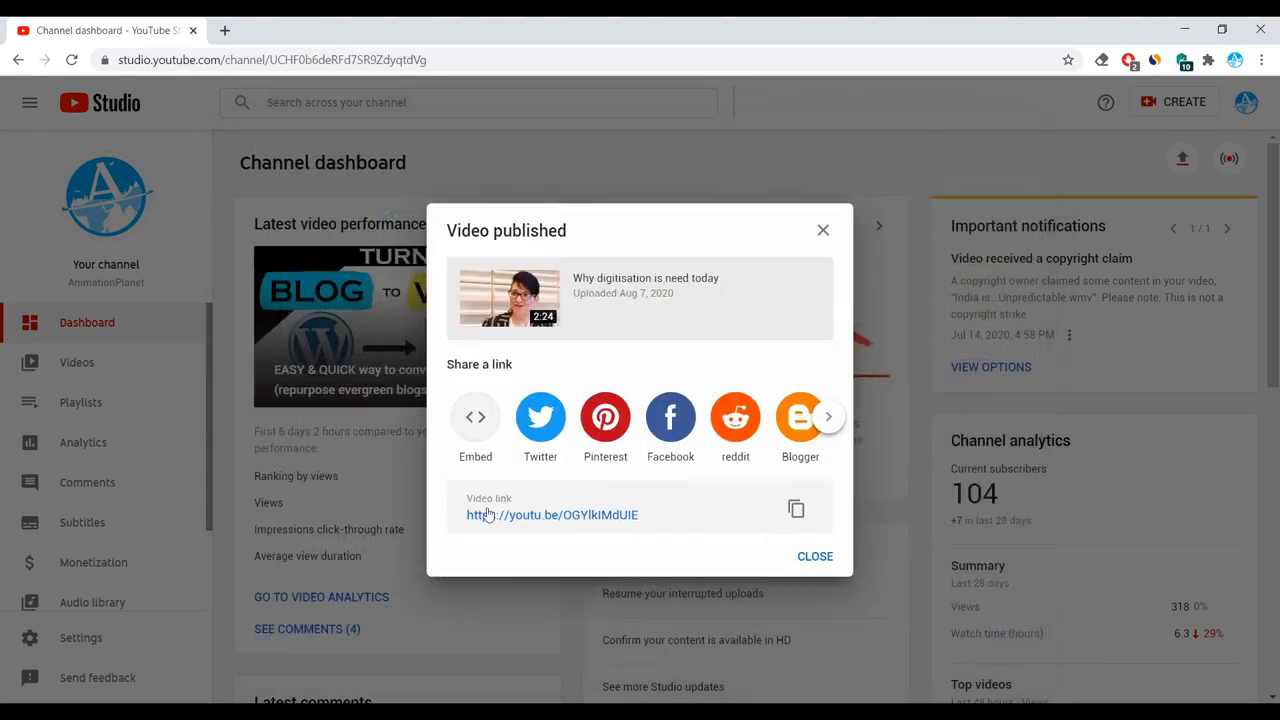
Dismiss the published notice, go to Channel subtitles, and expand the video's language tracks.
{"action": "left_click", "coordinate": [812, 558]}
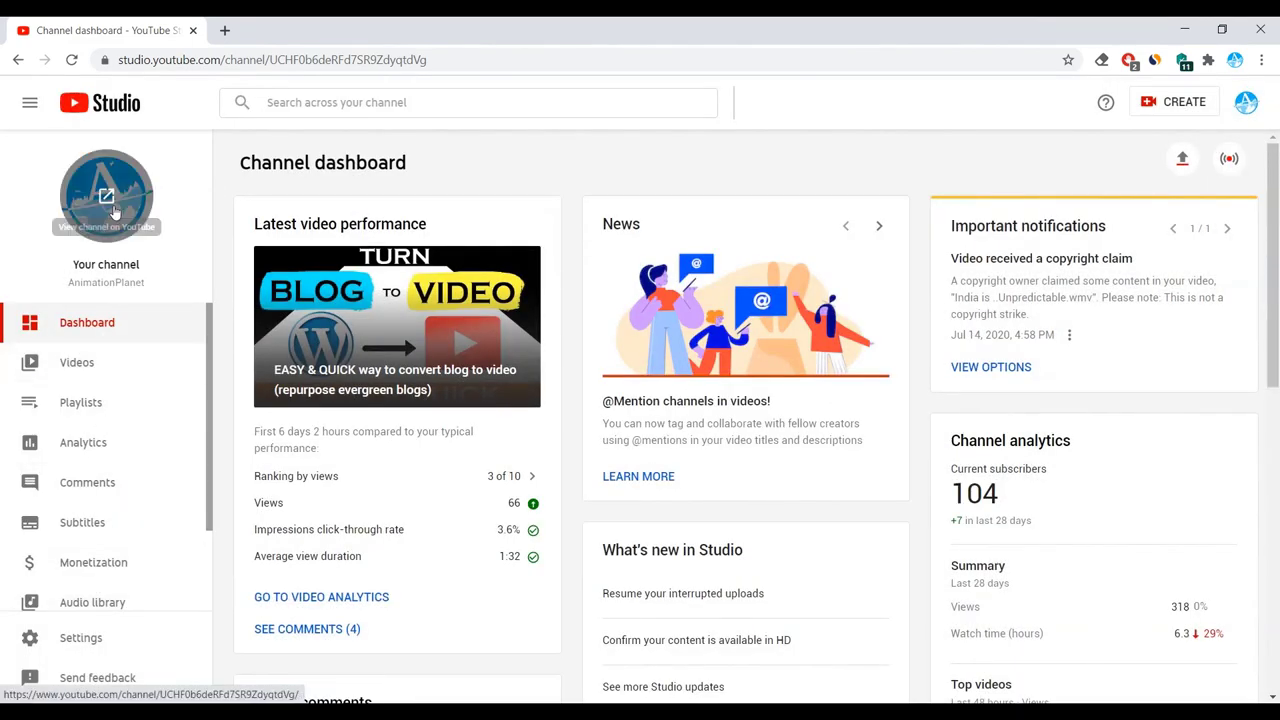
{"action": "left_click", "coordinate": [87, 533]}
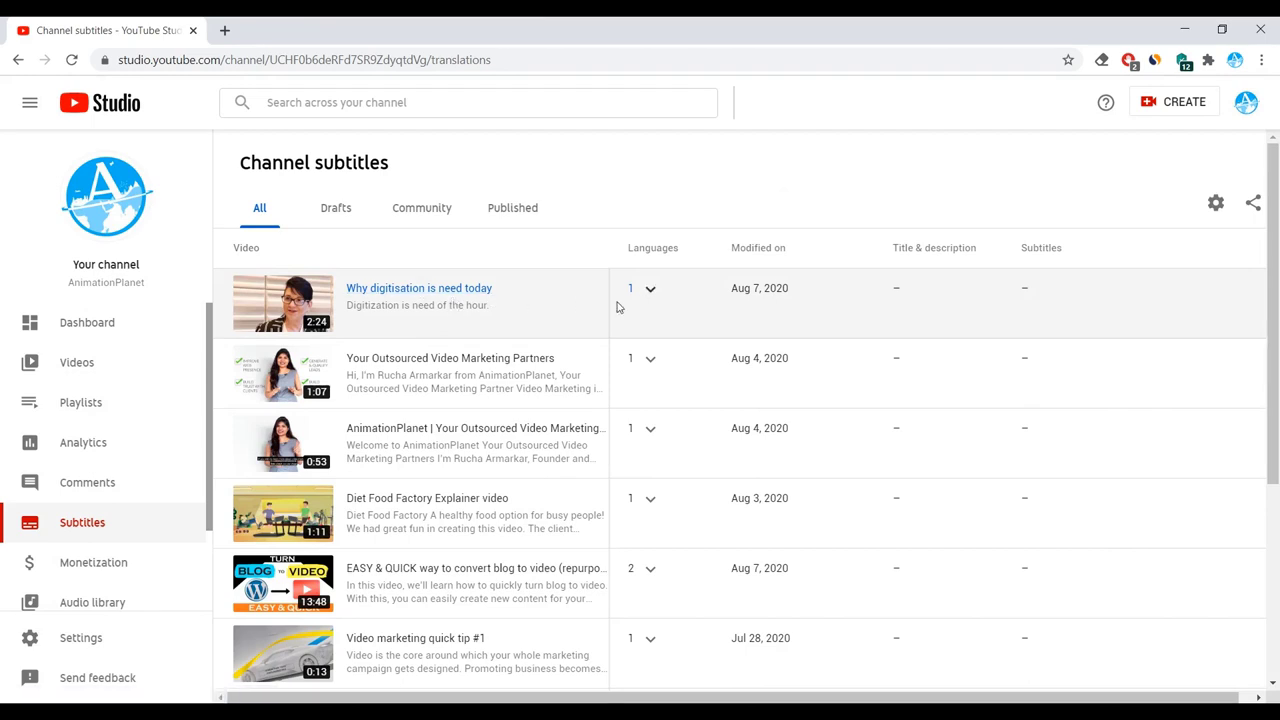
{"action": "left_click", "coordinate": [650, 290]}
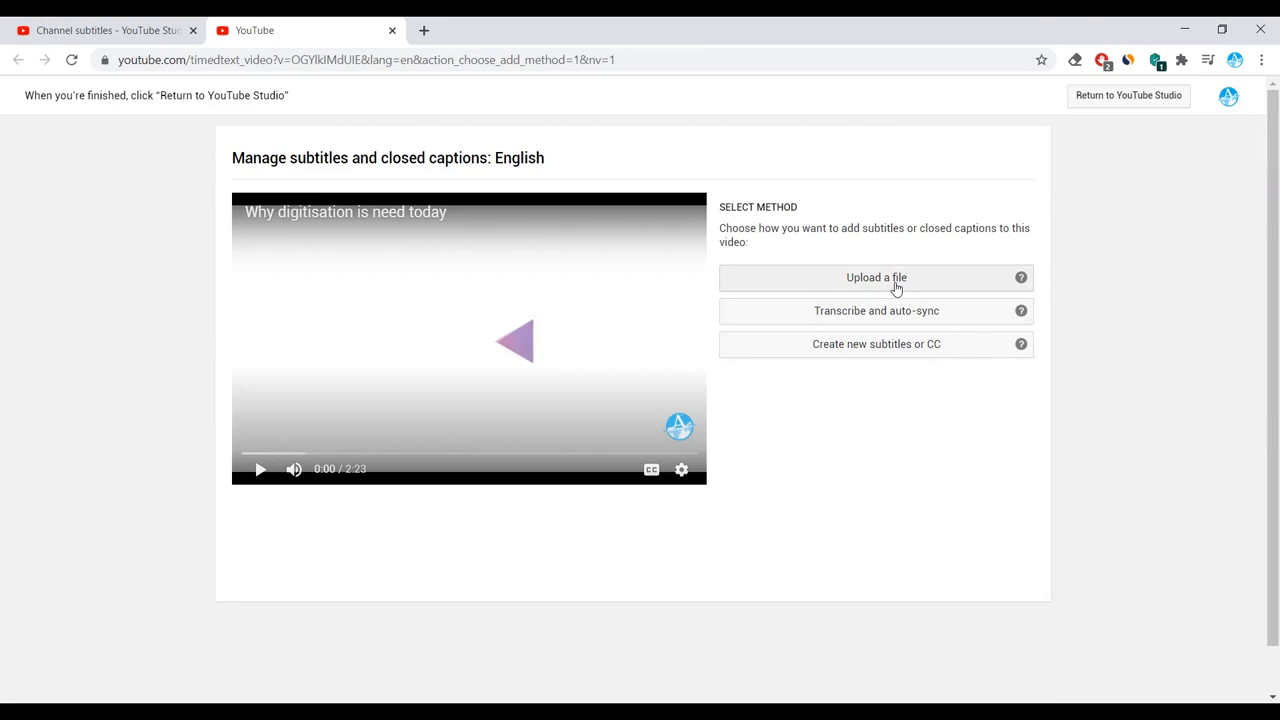
Close the subtitle editor tab and review Why_digitisation_is_the_need_today.srt's cues in Notepad.
{"action": "key", "text": "ctrl+w"}
{"action": "mouse_move", "coordinate": [555, 712]}
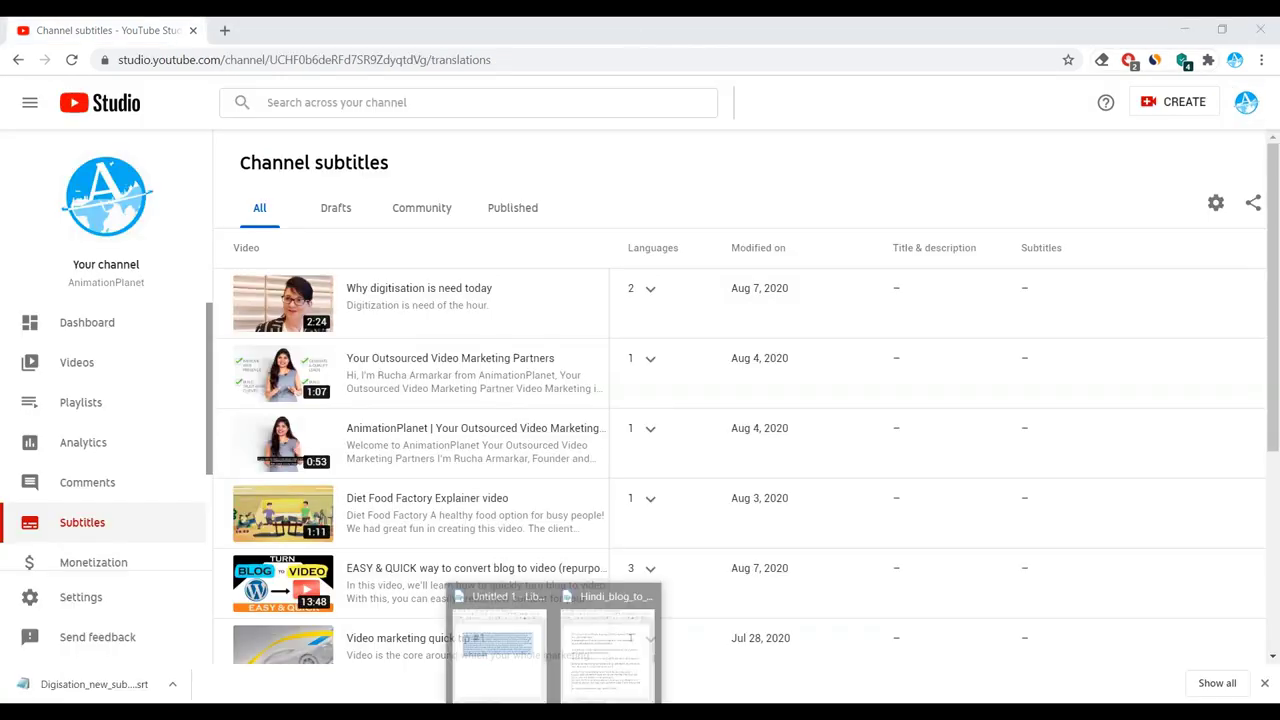
{"action": "left_click", "coordinate": [470, 640]}
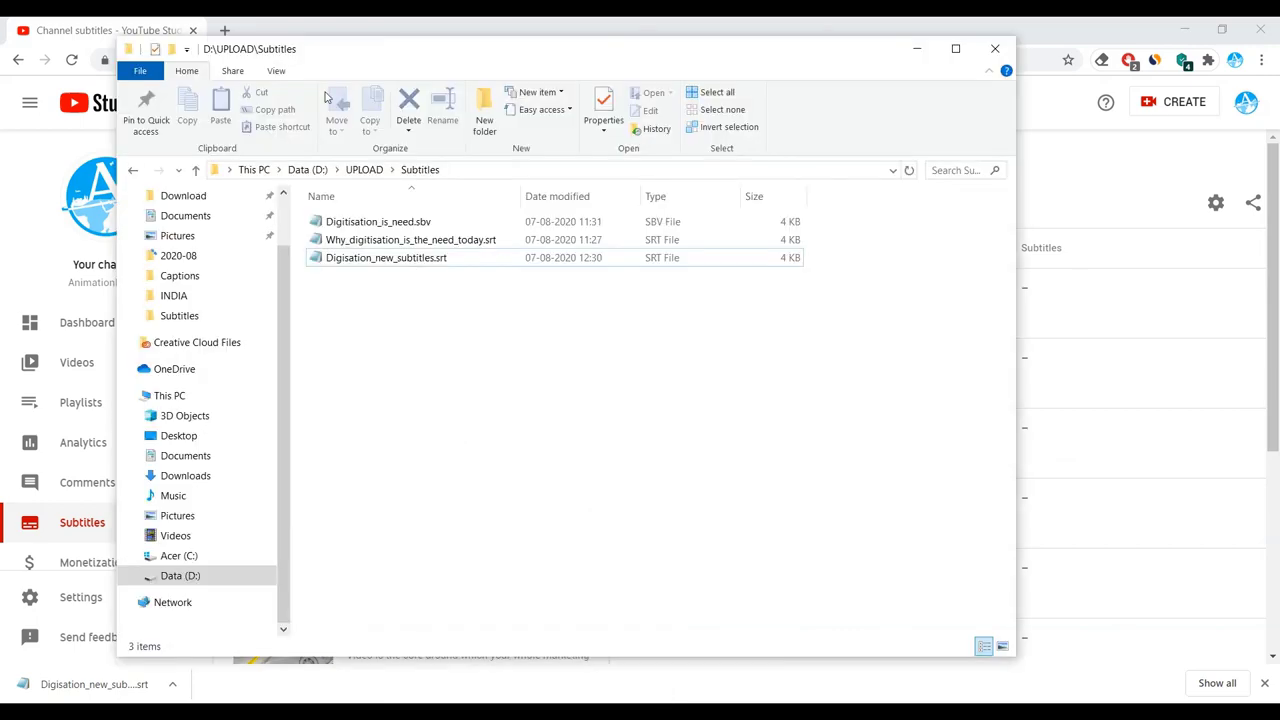
{"action": "left_click", "coordinate": [418, 240]}
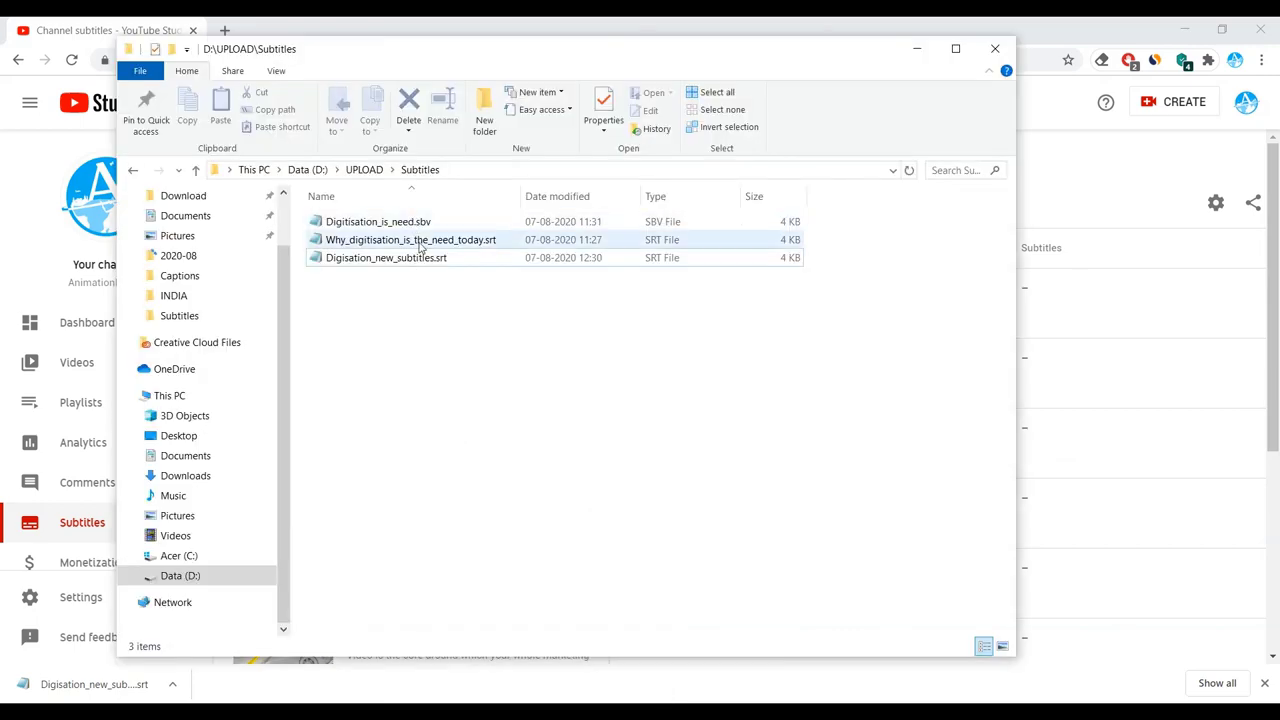
{"action": "double_click", "coordinate": [424, 247]}
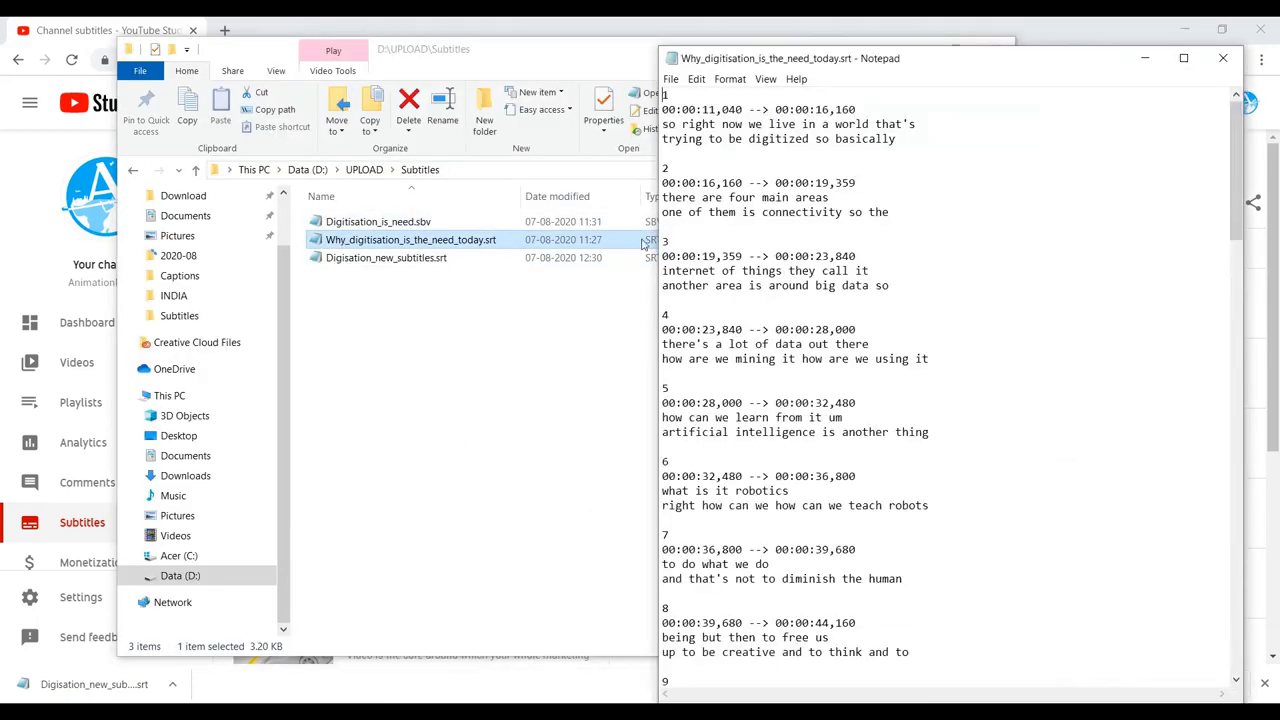
{"action": "left_click_drag", "start_coordinate": [1066, 56], "coordinate": [751, 43]}
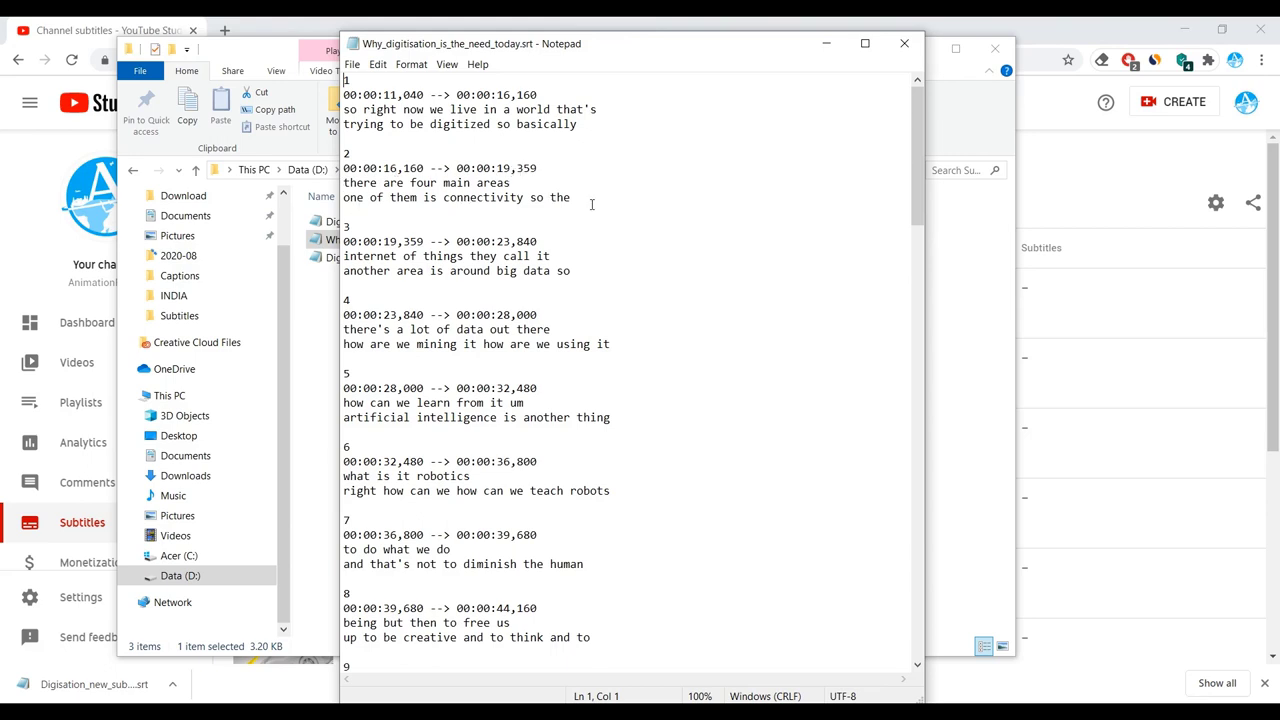
{"action": "scroll", "coordinate": [616, 492], "scroll_direction": "down", "scroll_amount": 4}
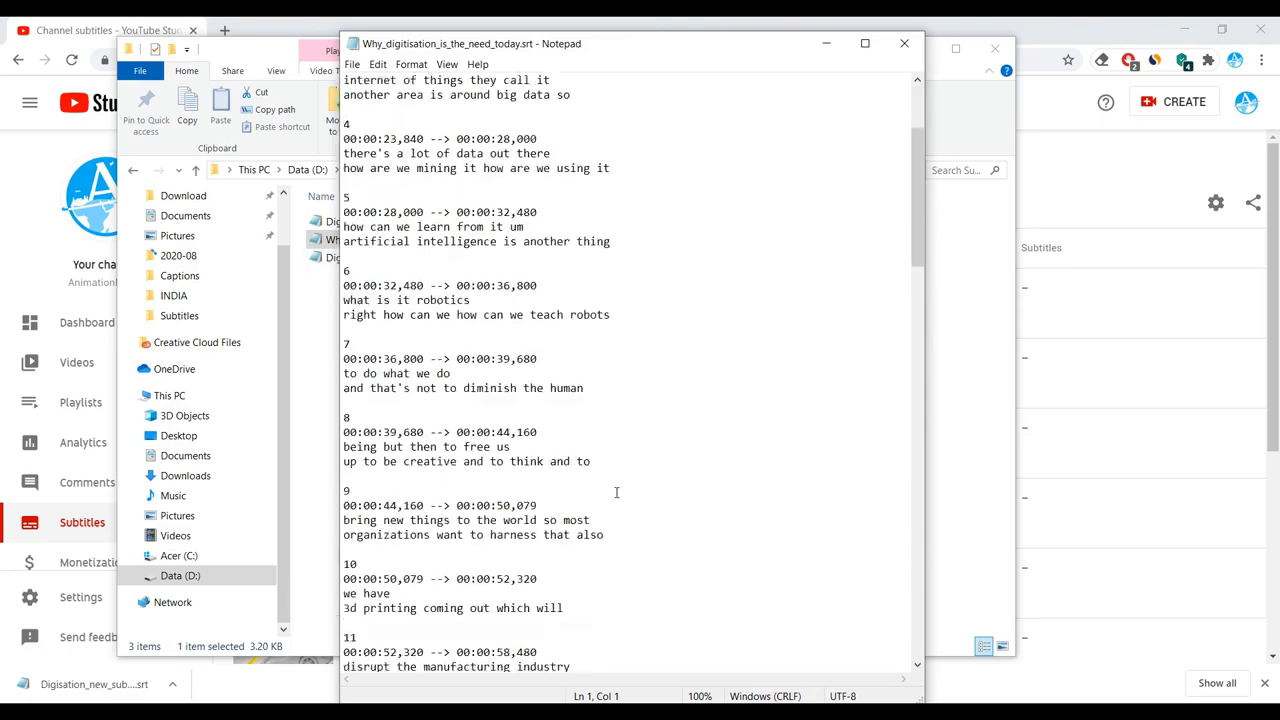
{"action": "scroll", "coordinate": [616, 492], "scroll_direction": "down", "scroll_amount": 20}
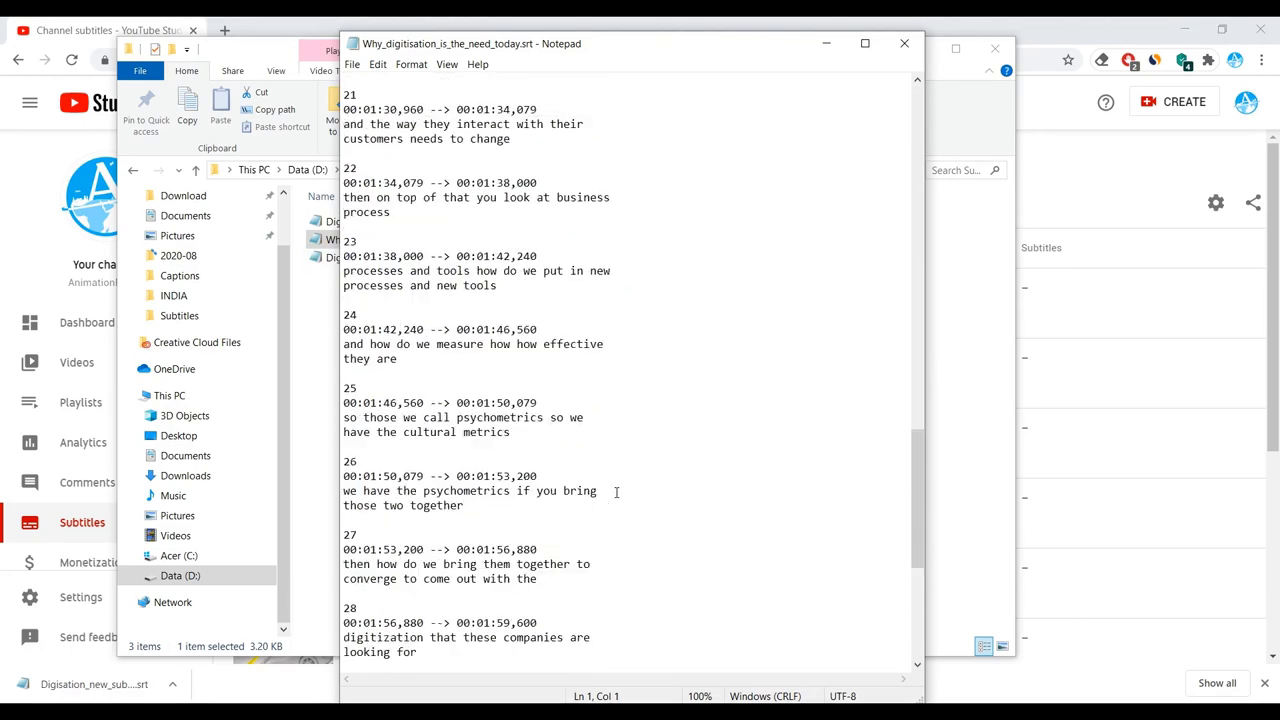
{"action": "scroll", "coordinate": [616, 492], "scroll_direction": "down", "scroll_amount": 9}
{"action": "scroll", "coordinate": [616, 492], "scroll_direction": "up", "scroll_amount": 16}
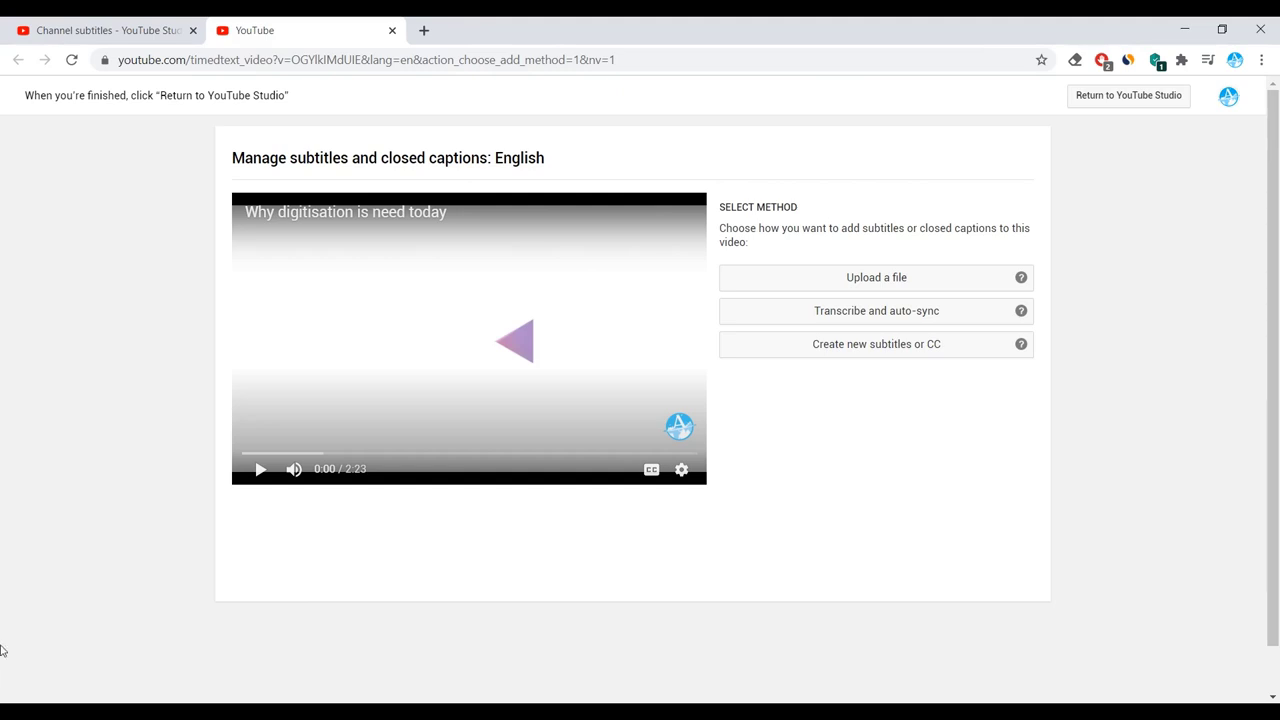
Upload D:\UPLOAD\Subtitles\Digitisation_is_need.sbv as a timed English subtitles file.
{"action": "left_click", "coordinate": [876, 315]}
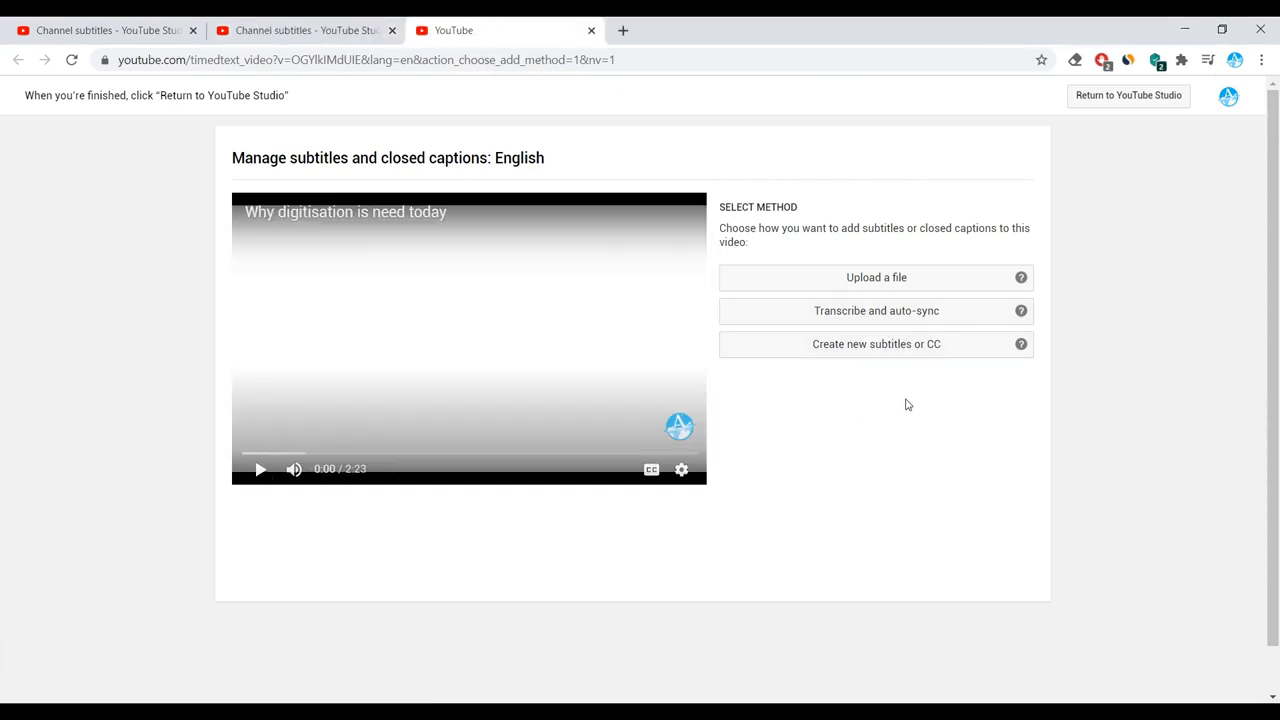
{"action": "left_click", "coordinate": [955, 285]}
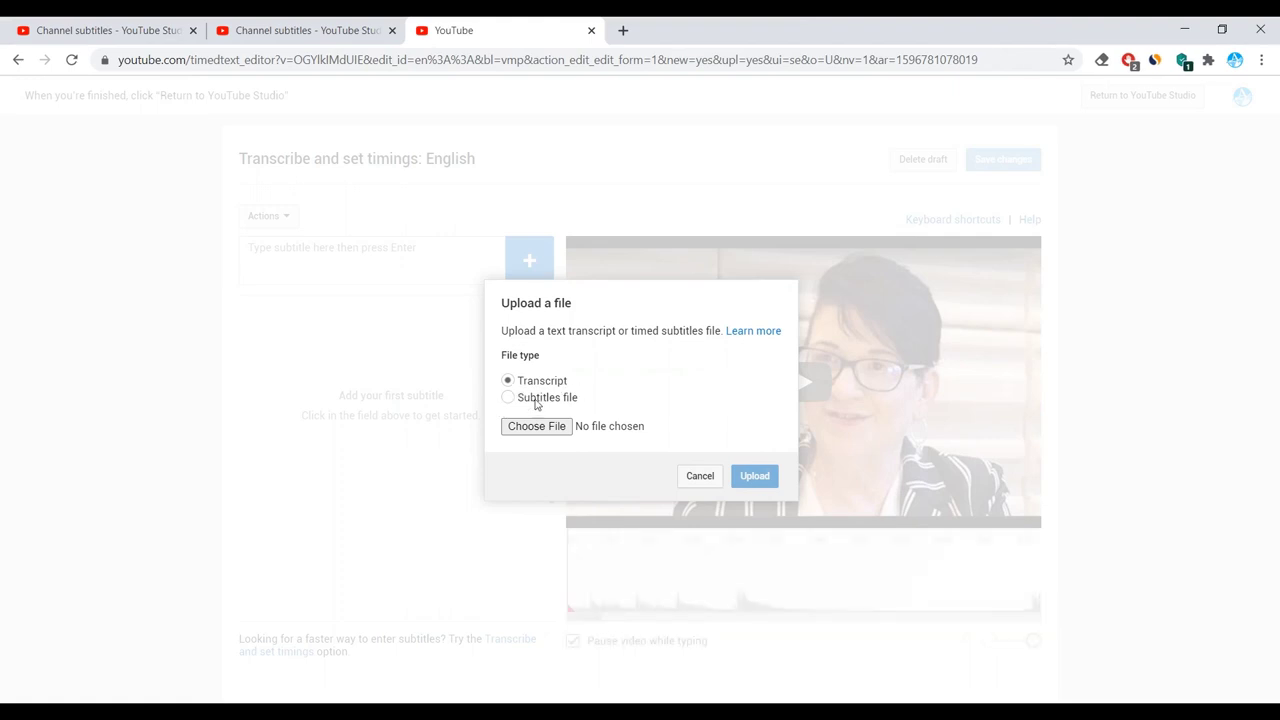
{"action": "left_click", "coordinate": [530, 398]}
{"action": "left_click", "coordinate": [537, 427]}
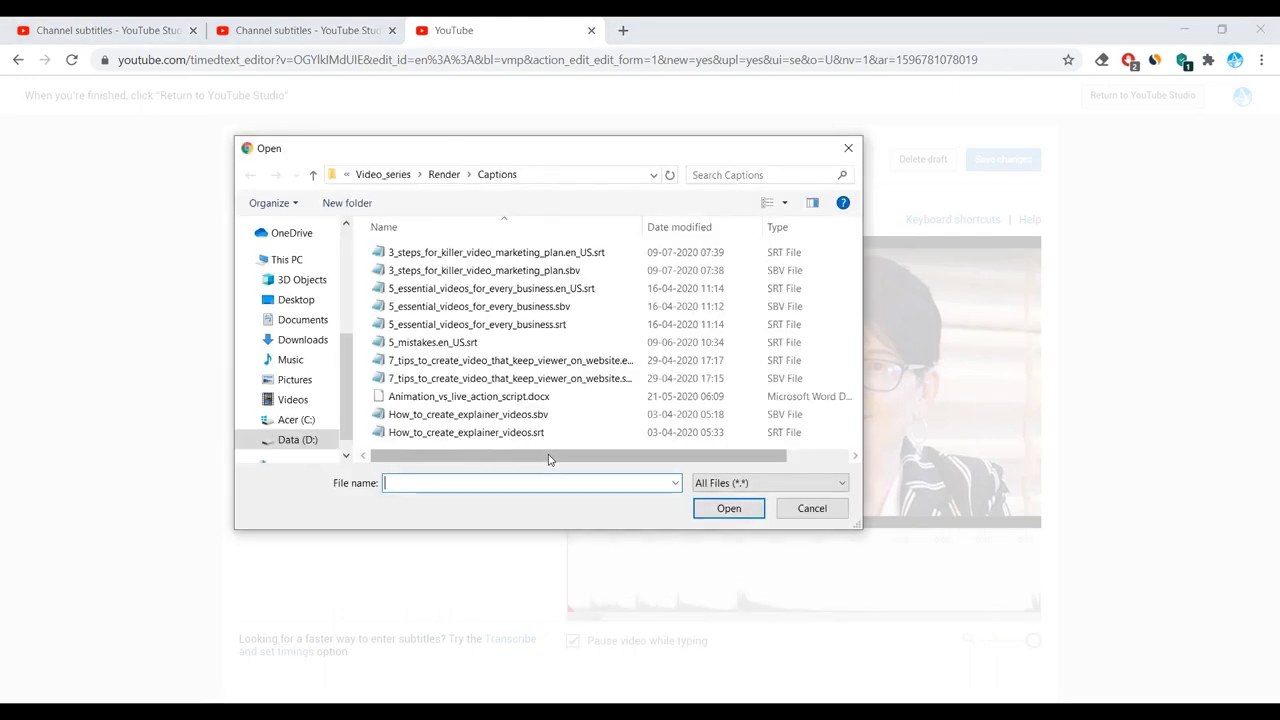
{"action": "left_click", "coordinate": [298, 439]}
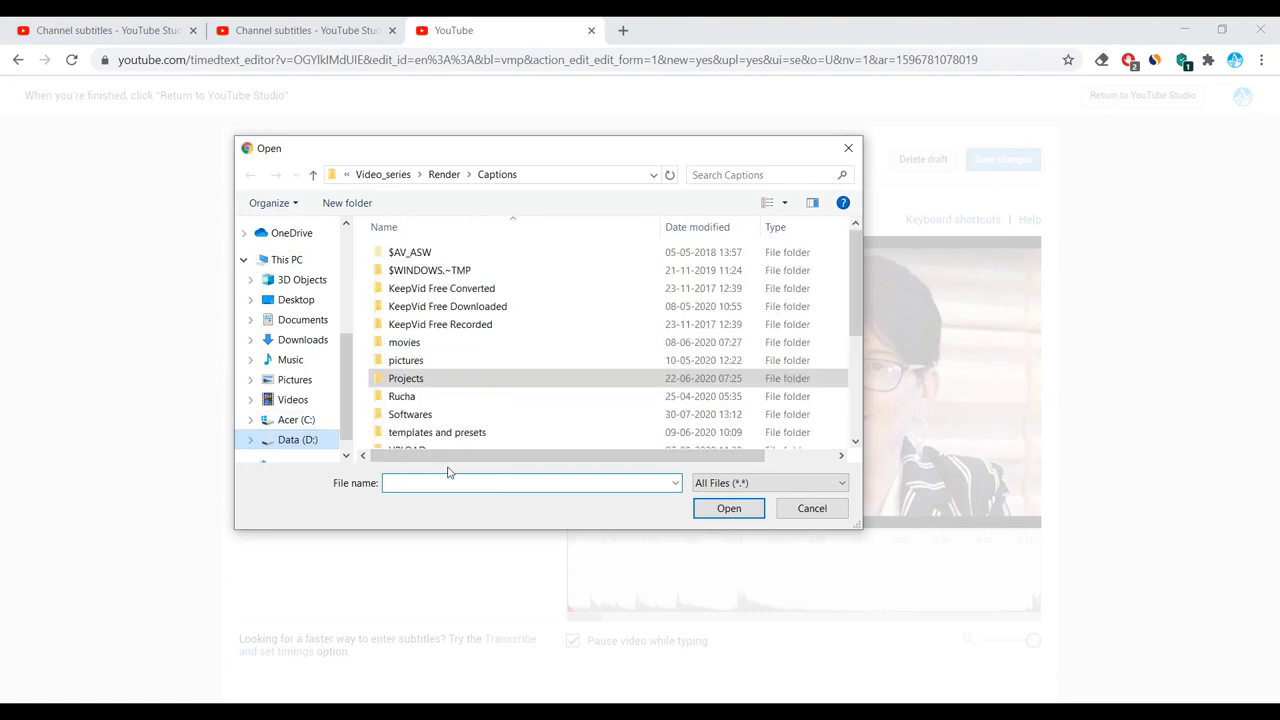
{"action": "scroll", "coordinate": [443, 408], "scroll_direction": "down", "scroll_amount": 2}
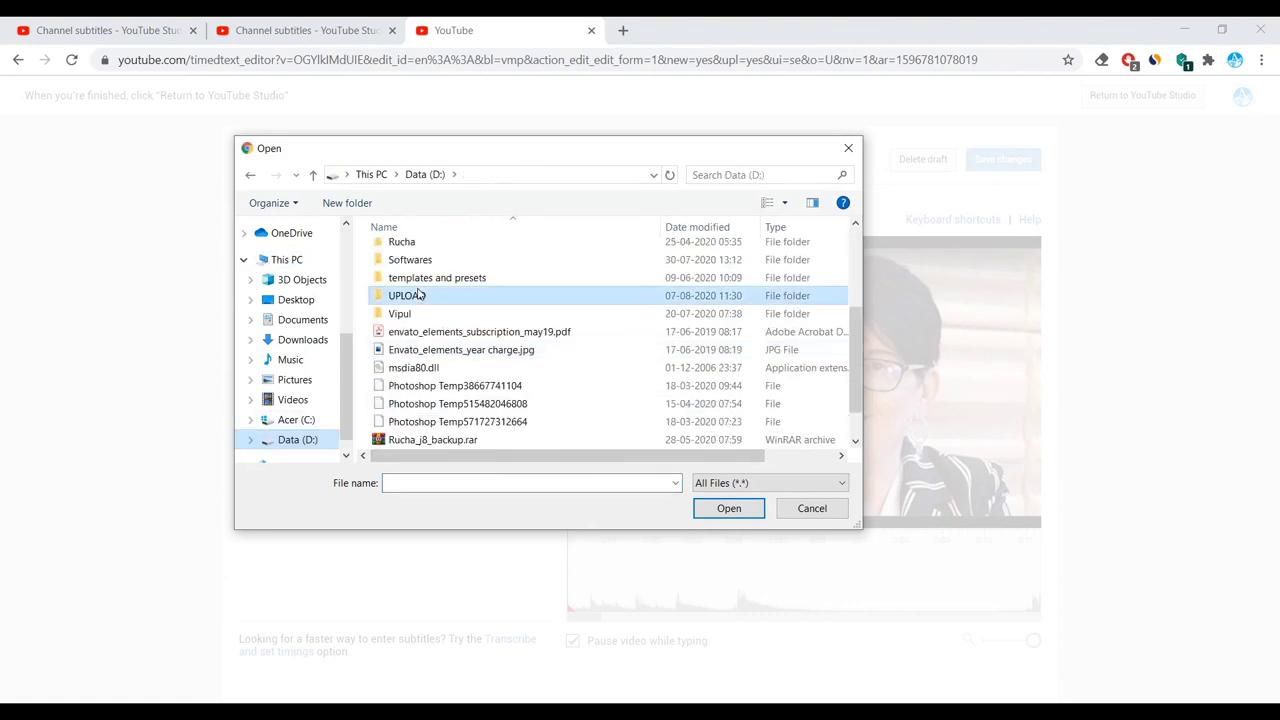
{"action": "double_click", "coordinate": [407, 295]}
{"action": "double_click", "coordinate": [423, 285]}
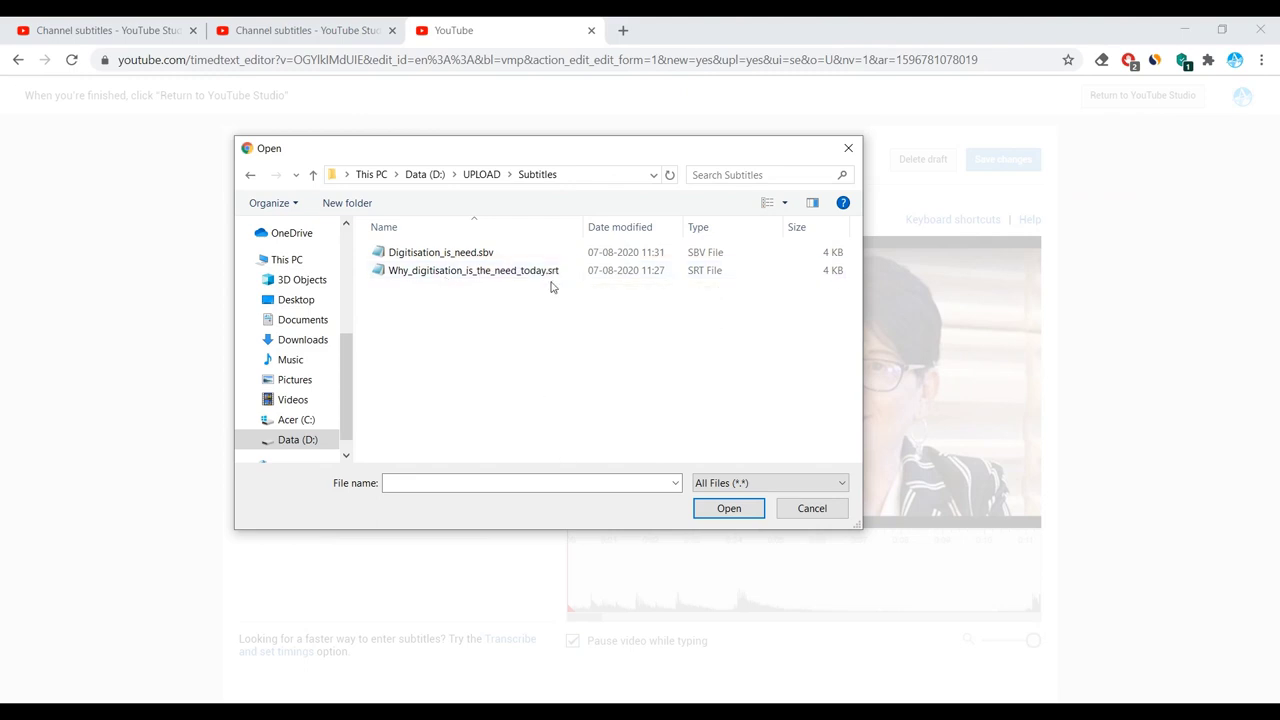
{"action": "left_click", "coordinate": [420, 252]}
{"action": "left_click", "coordinate": [724, 510]}
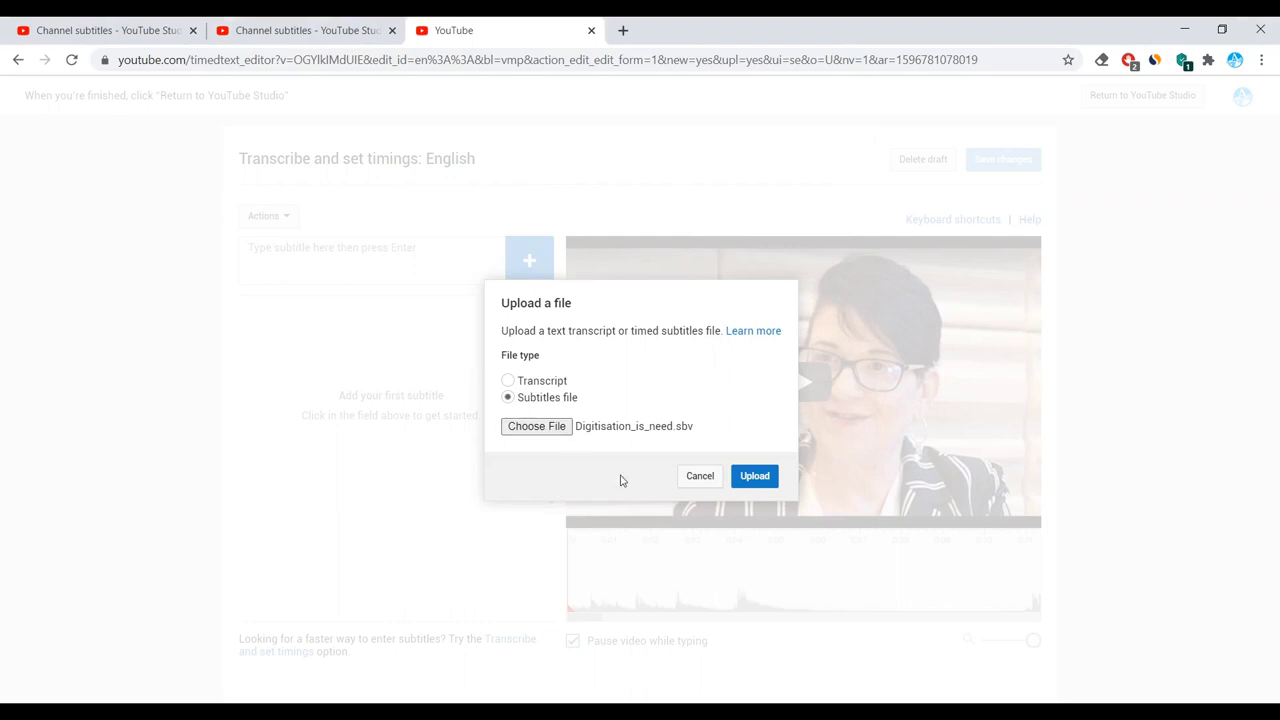
{"action": "left_click", "coordinate": [752, 478]}
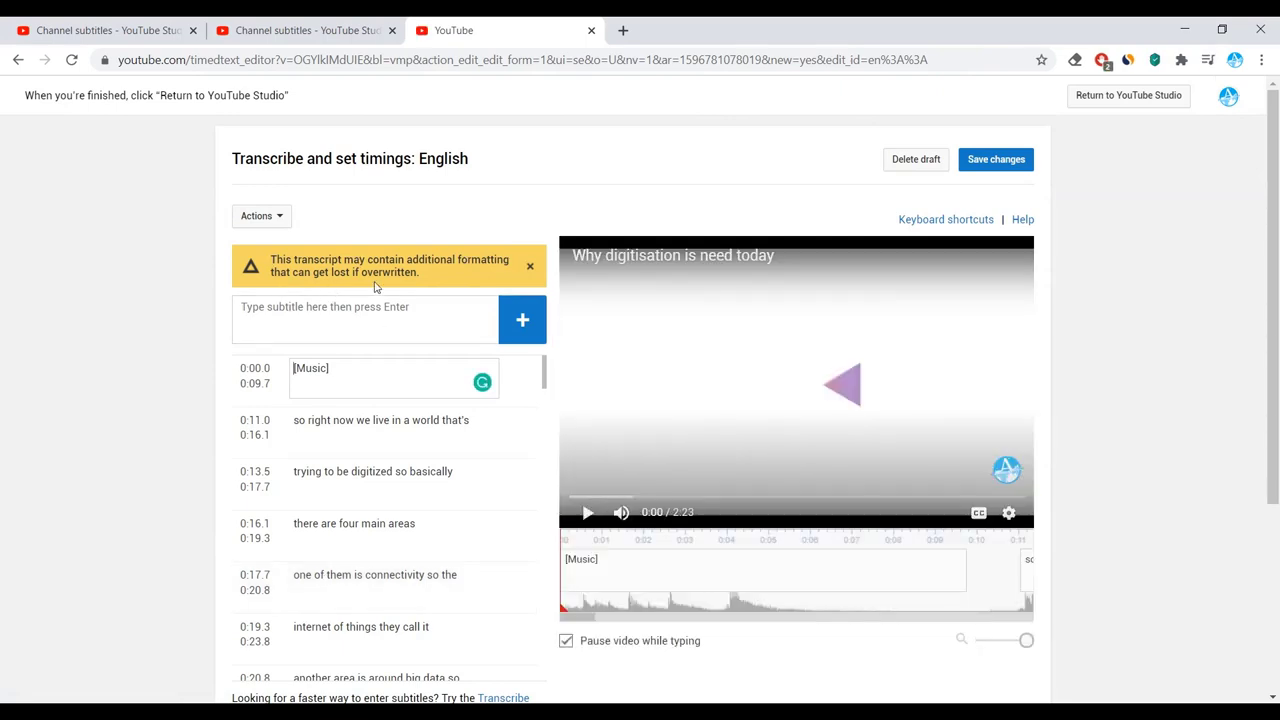
Dismiss the formatting warning and move the first spoken subtitle's start to 0:10.8.
{"action": "left_click", "coordinate": [526, 265]}
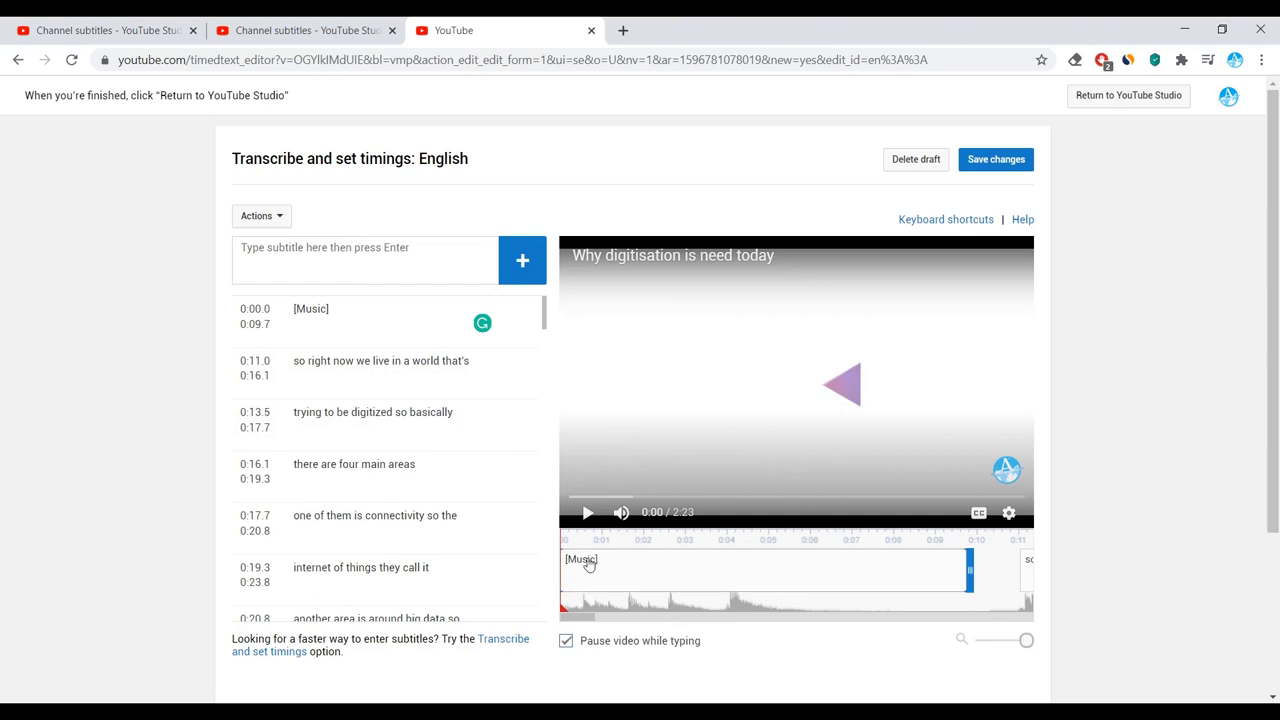
{"action": "left_click", "coordinate": [588, 512]}
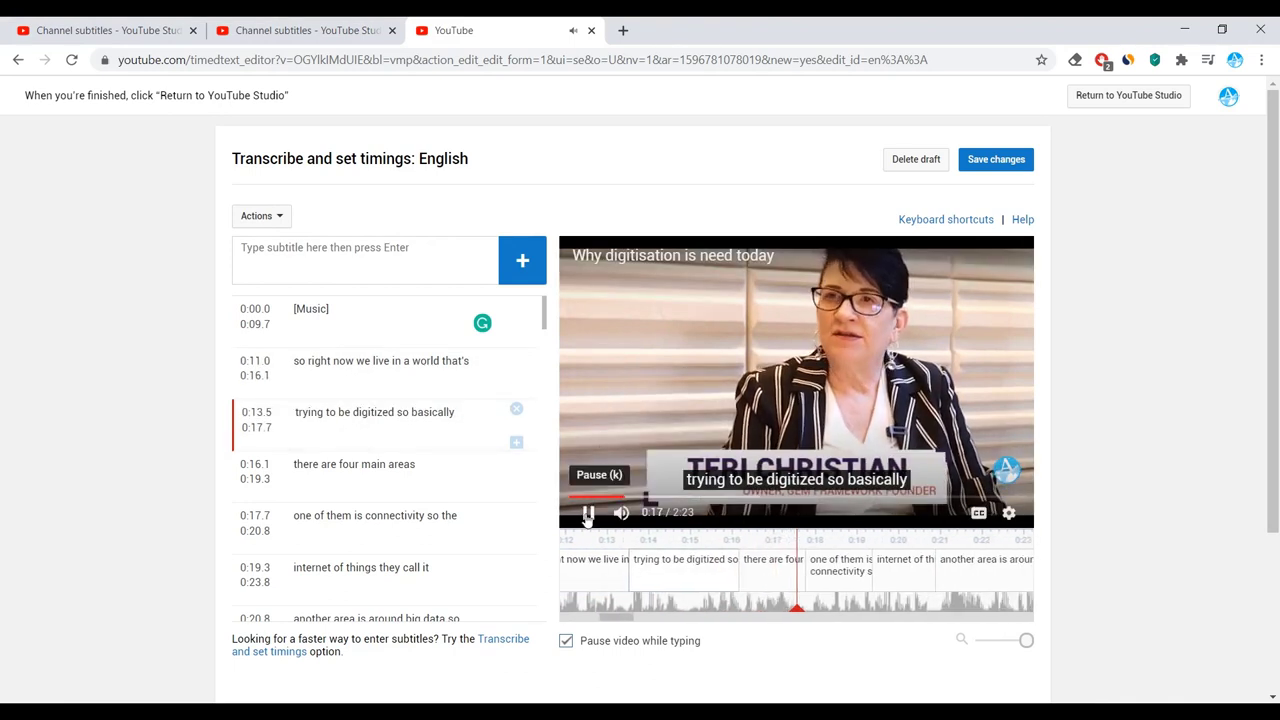
{"action": "left_click", "coordinate": [588, 514]}
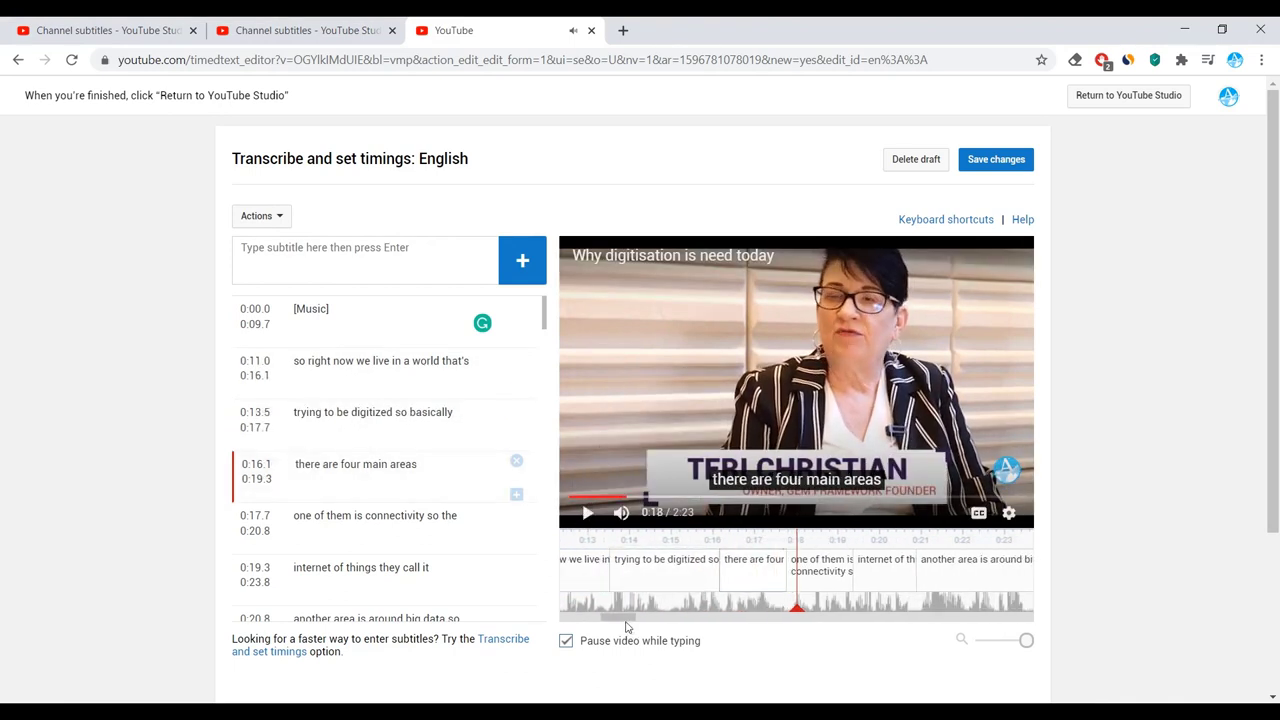
{"action": "left_click_drag", "start_coordinate": [627, 627], "coordinate": [615, 618]}
{"action": "left_click", "coordinate": [640, 572]}
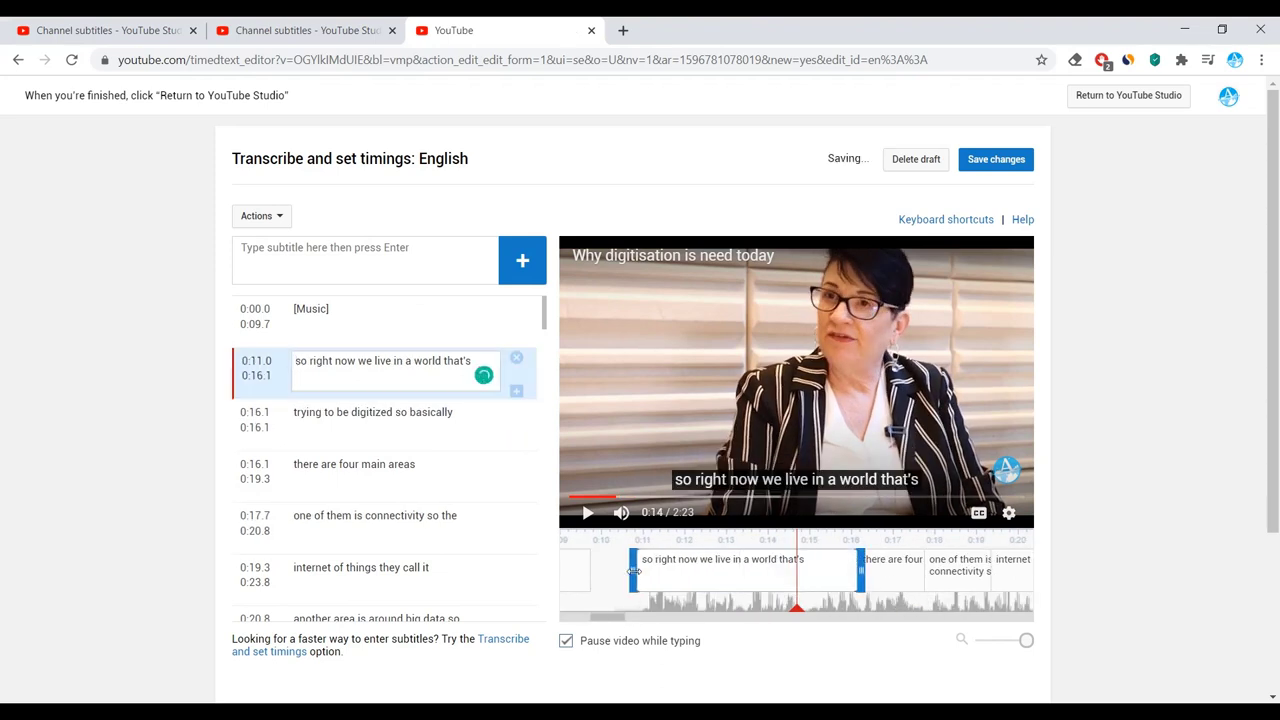
{"action": "left_click_drag", "start_coordinate": [633, 571], "coordinate": [629, 572]}
Merge the 'trying to be digitized so basically' line into the first subtitle and delete leftover rows.
{"action": "left_click", "coordinate": [421, 412]}
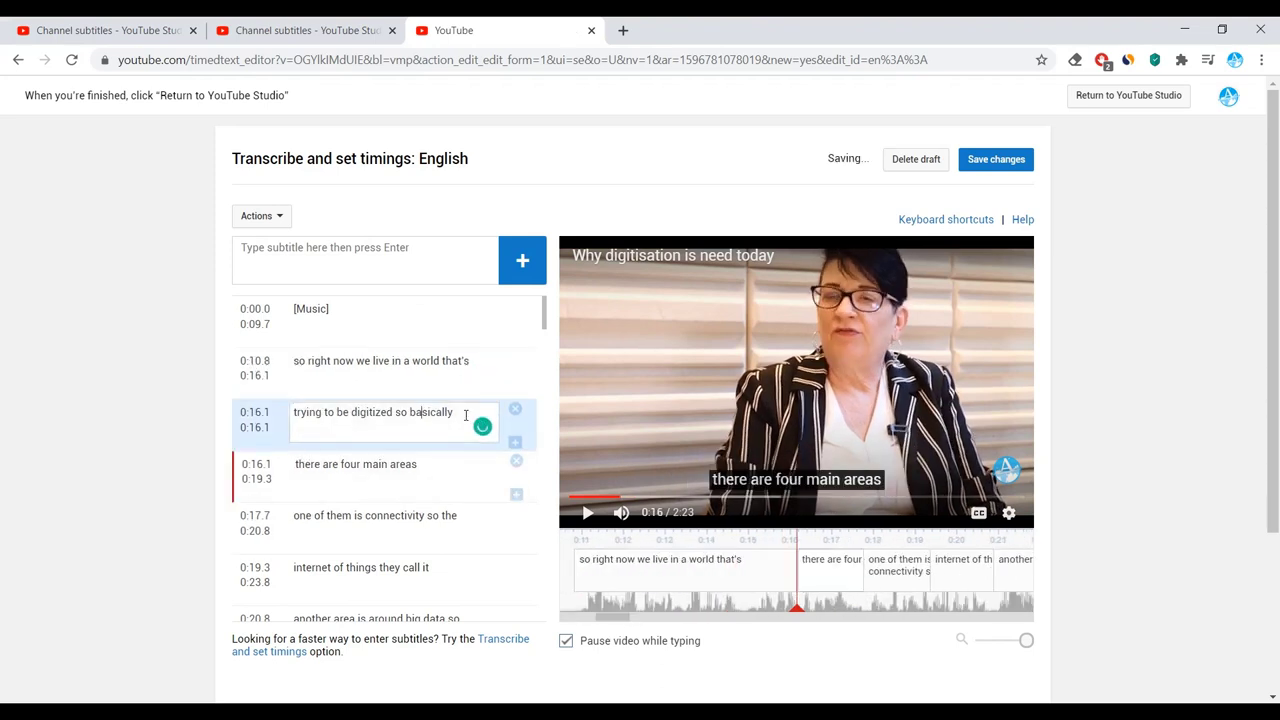
{"action": "left_click_drag", "start_coordinate": [465, 412], "coordinate": [295, 412]}
{"action": "key", "text": "ctrl+c"}
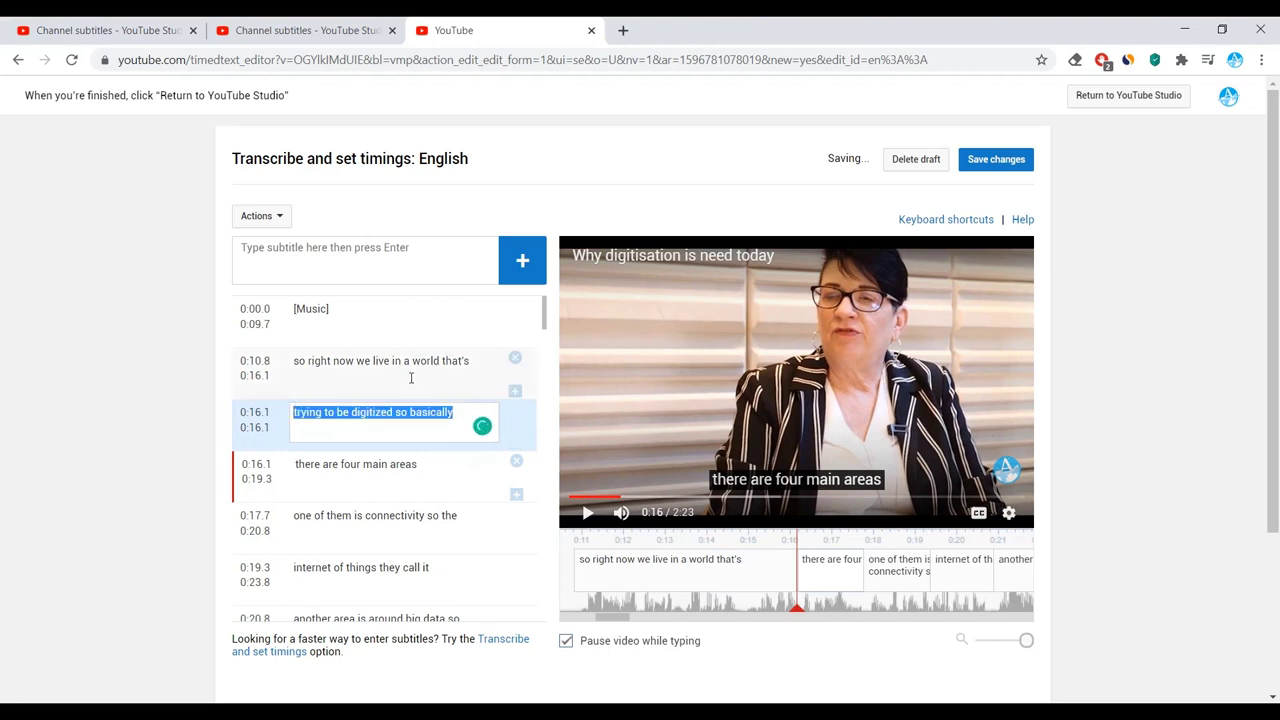
{"action": "left_click", "coordinate": [410, 378]}
{"action": "key", "text": "Return"}
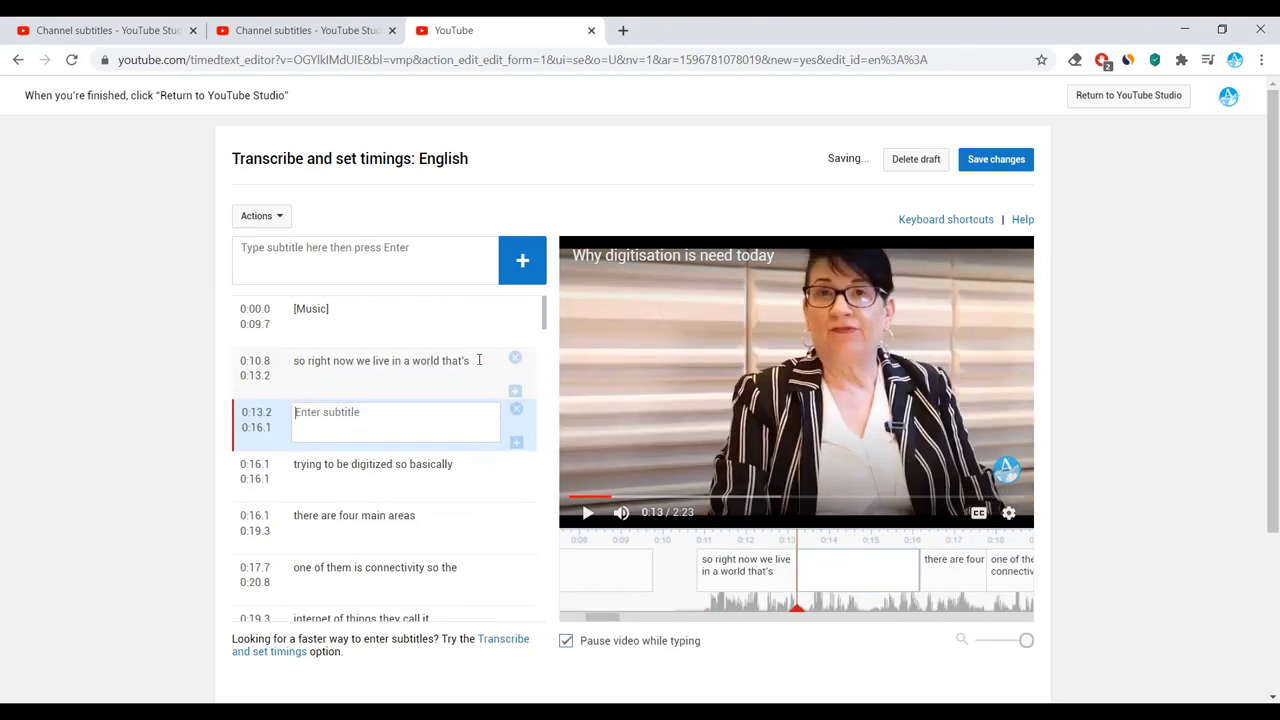
{"action": "left_click", "coordinate": [465, 364]}
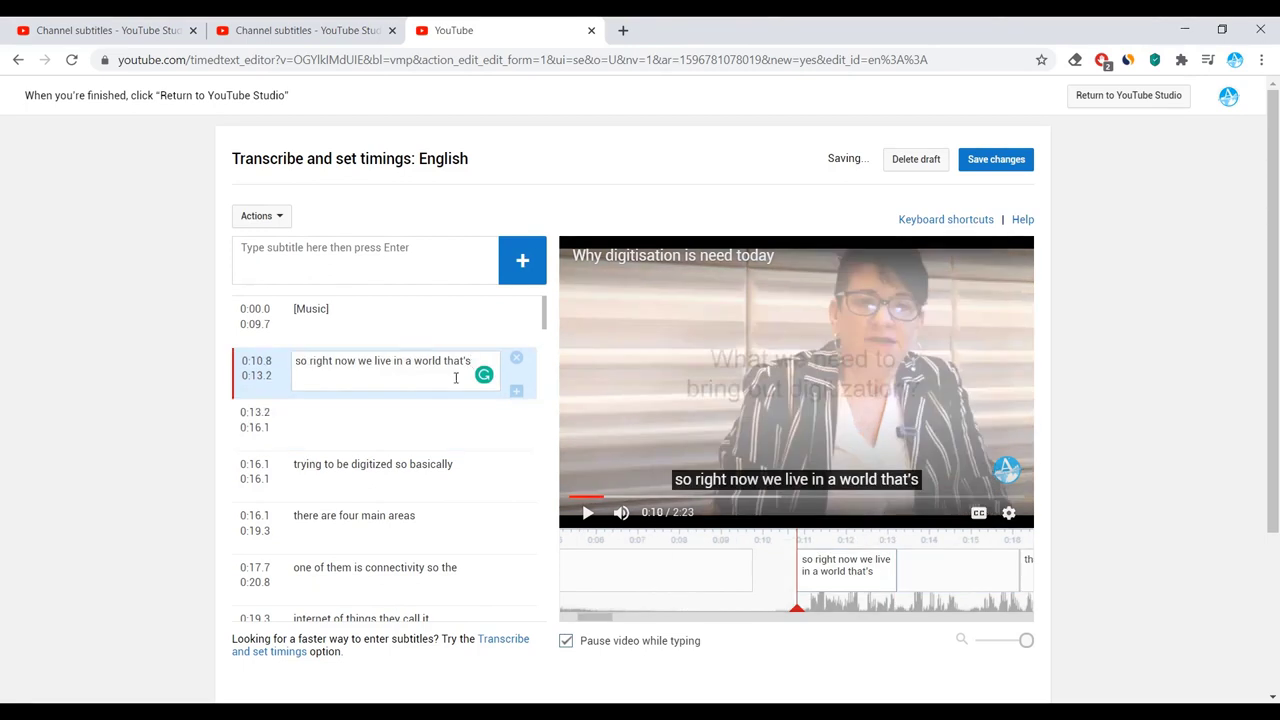
{"action": "key", "text": "ctrl+v"}
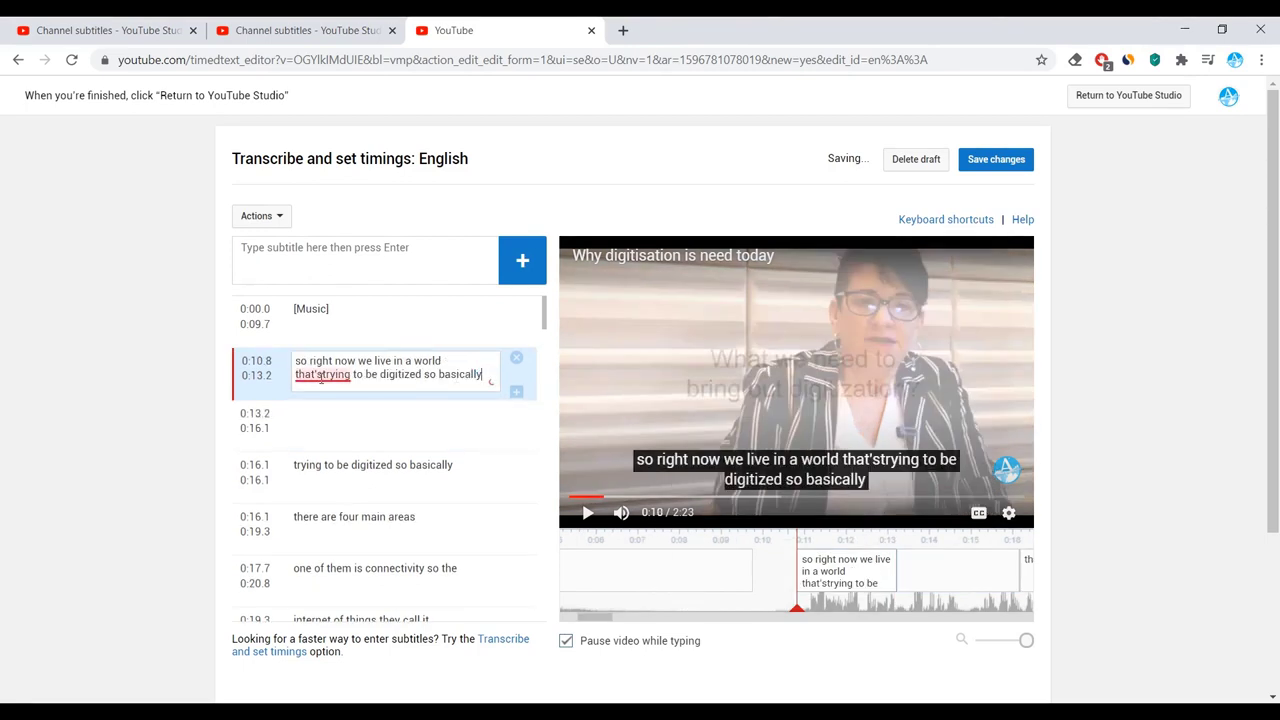
{"action": "mouse_move", "coordinate": [322, 374]}
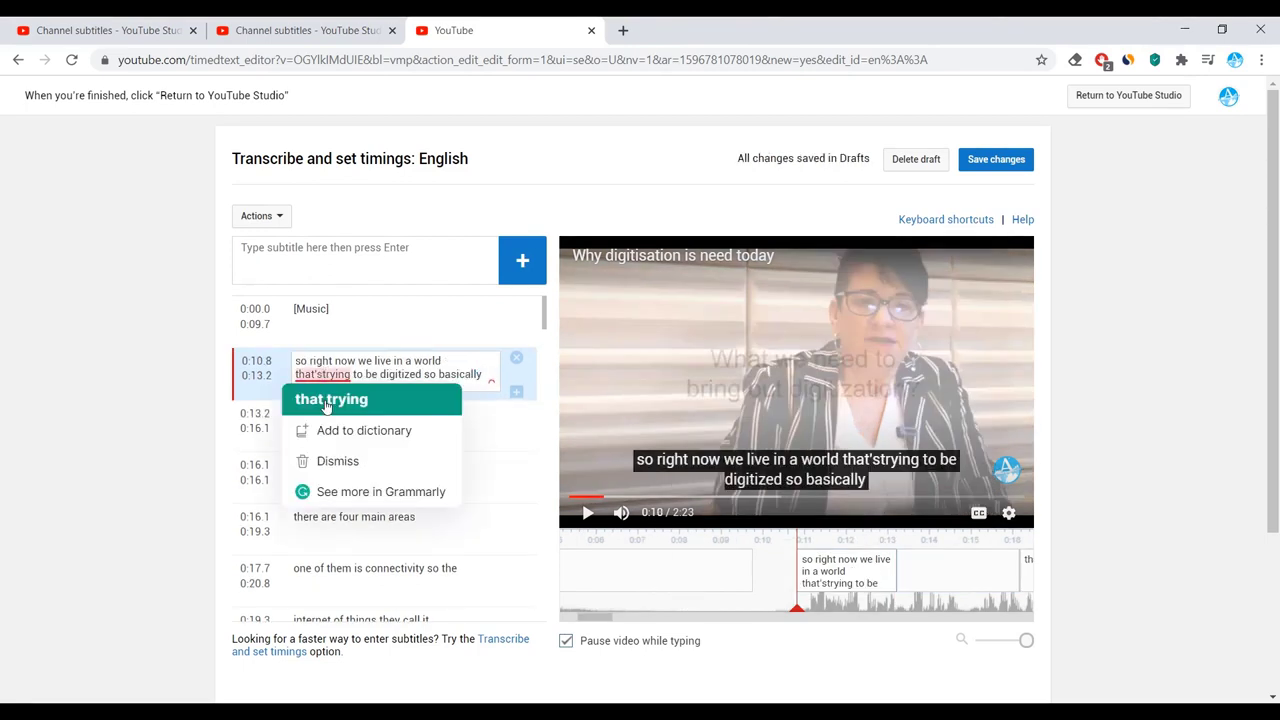
{"action": "left_click", "coordinate": [331, 399]}
{"action": "left_click", "coordinate": [516, 411]}
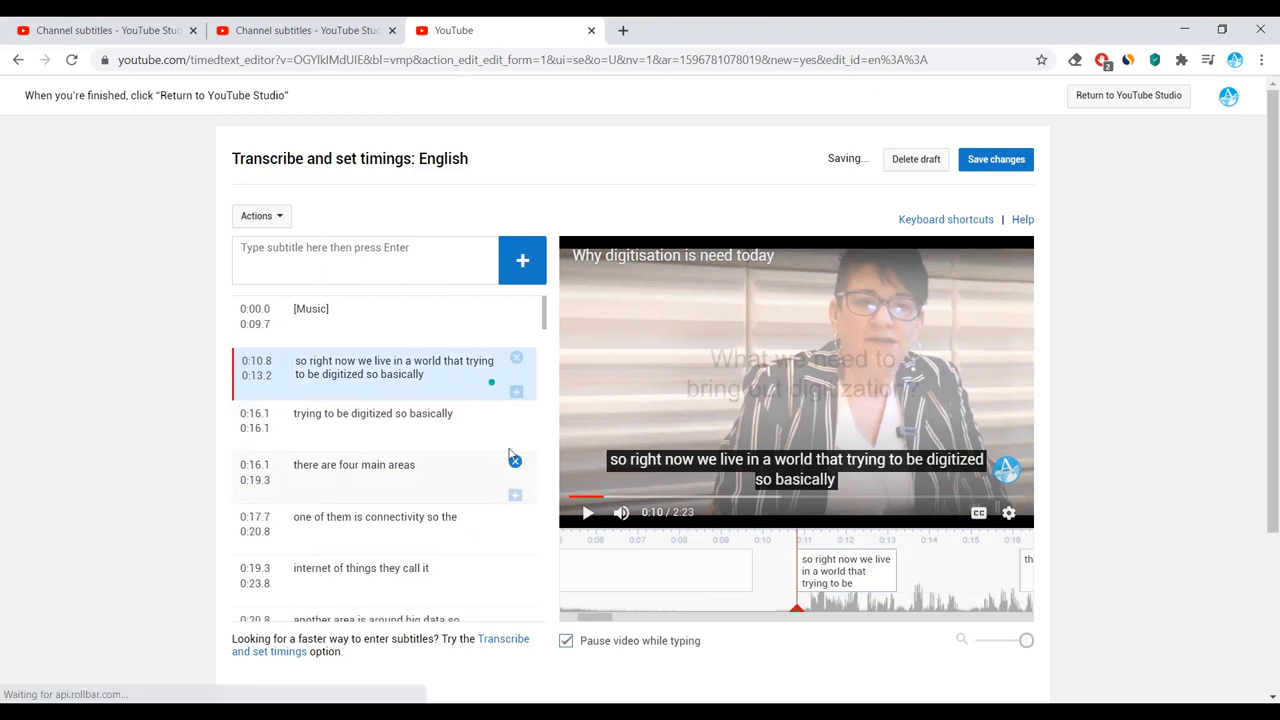
{"action": "left_click", "coordinate": [515, 410]}
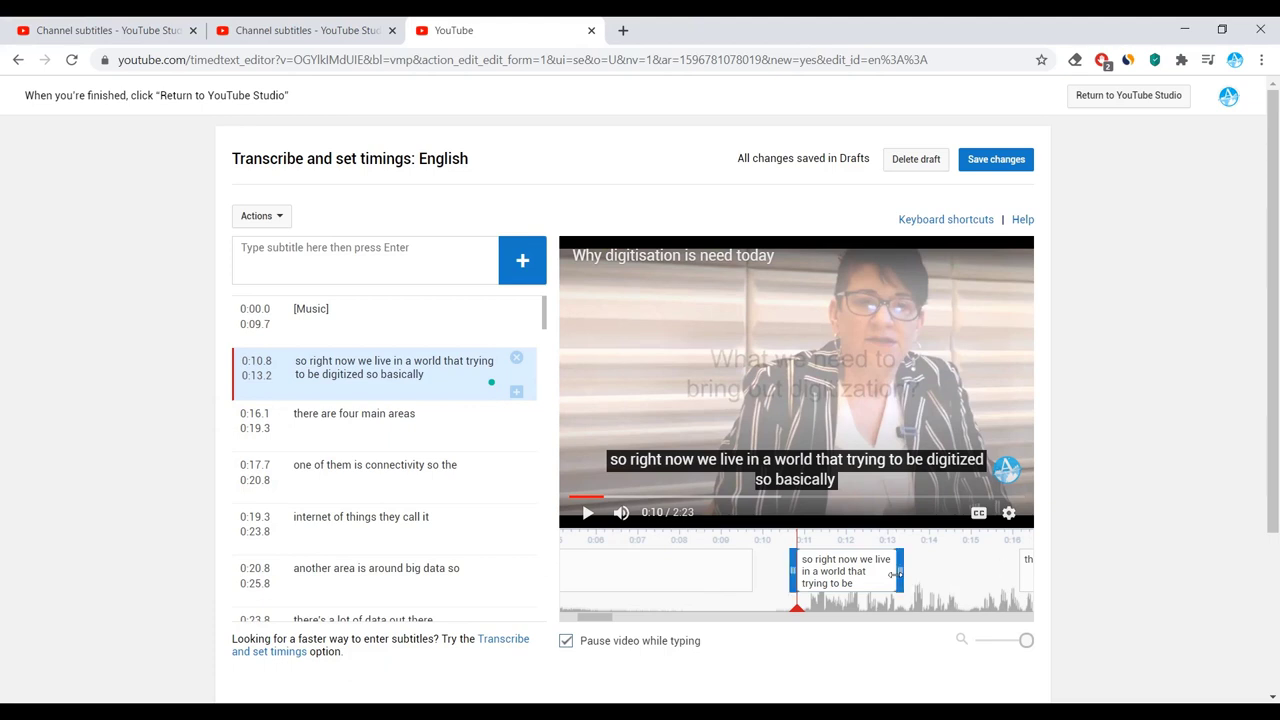
Extend the merged subtitle to about 0:16 and start 'there are four main areas' at 0:15.9.
{"action": "left_click_drag", "start_coordinate": [894, 571], "coordinate": [1012, 571]}
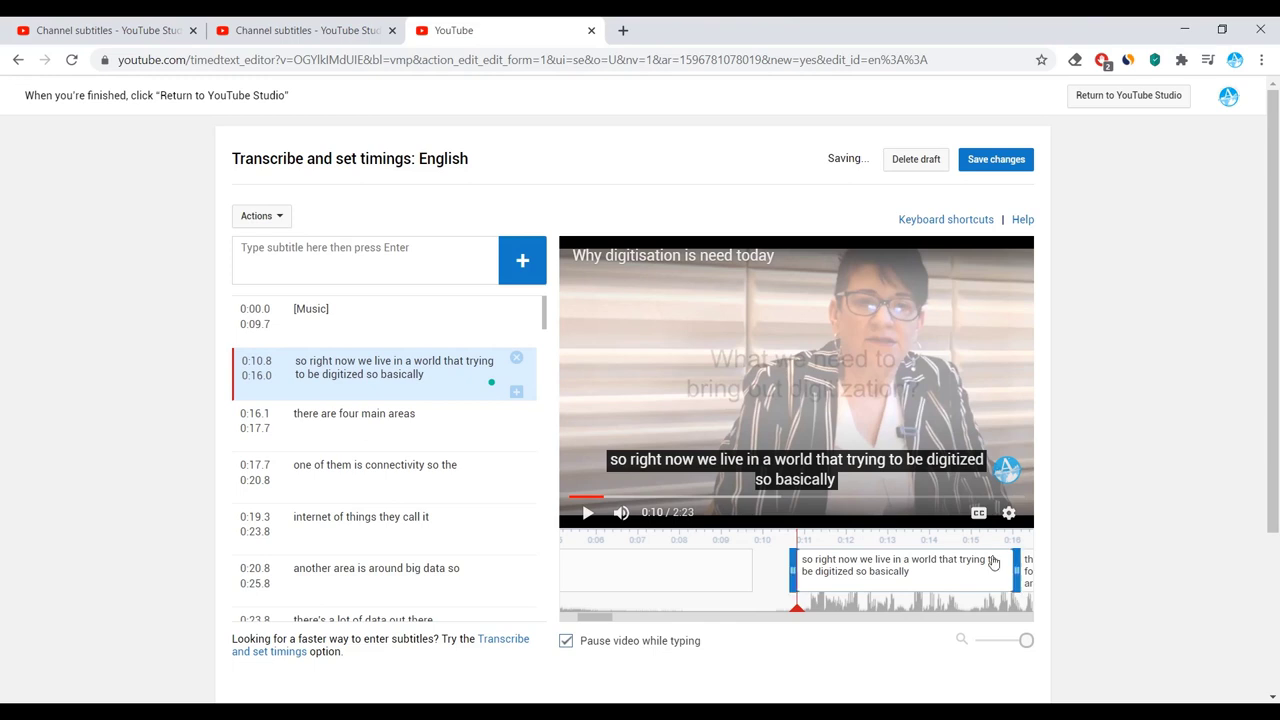
{"action": "left_click", "coordinate": [590, 512]}
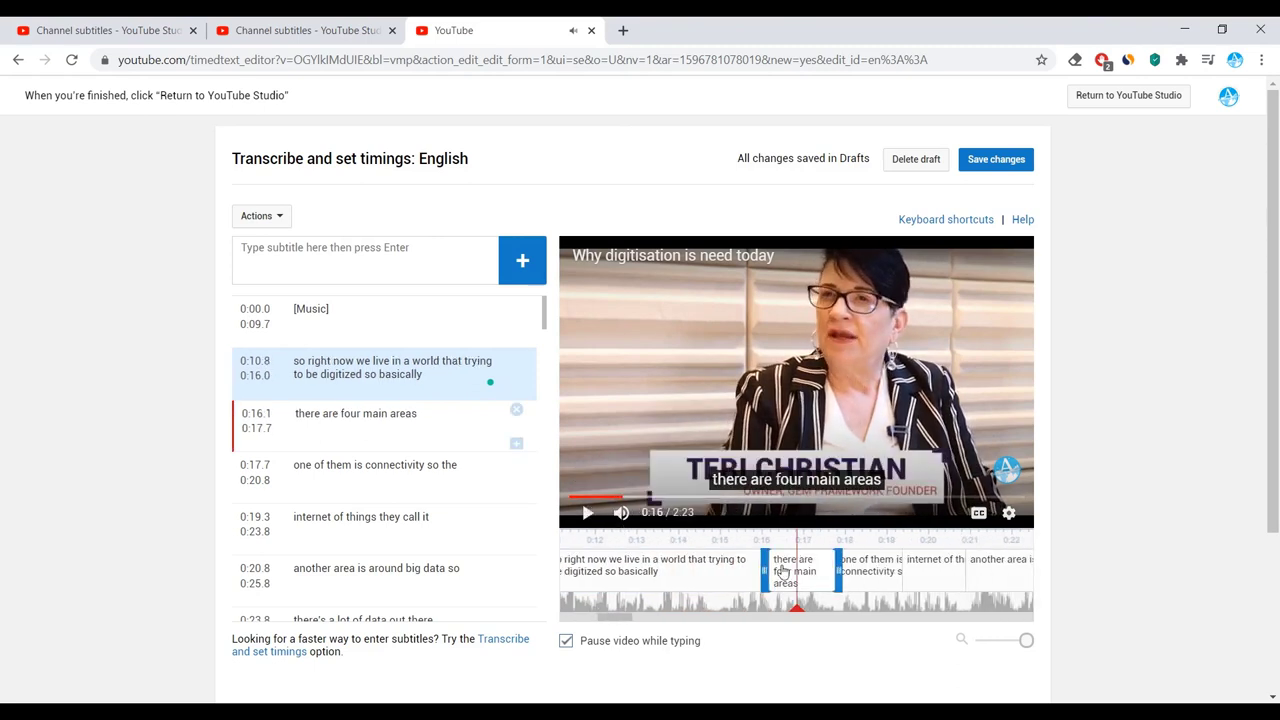
{"action": "left_click_drag", "start_coordinate": [769, 570], "coordinate": [757, 571]}
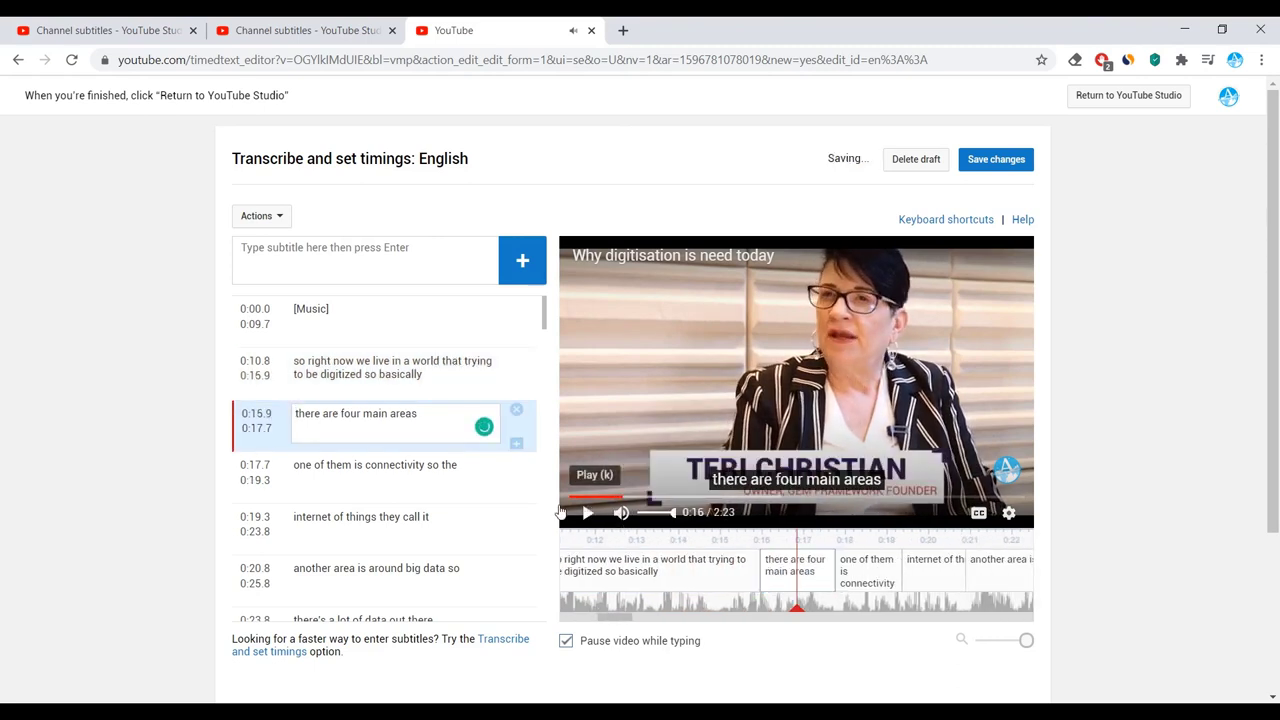
{"action": "left_click", "coordinate": [587, 512]}
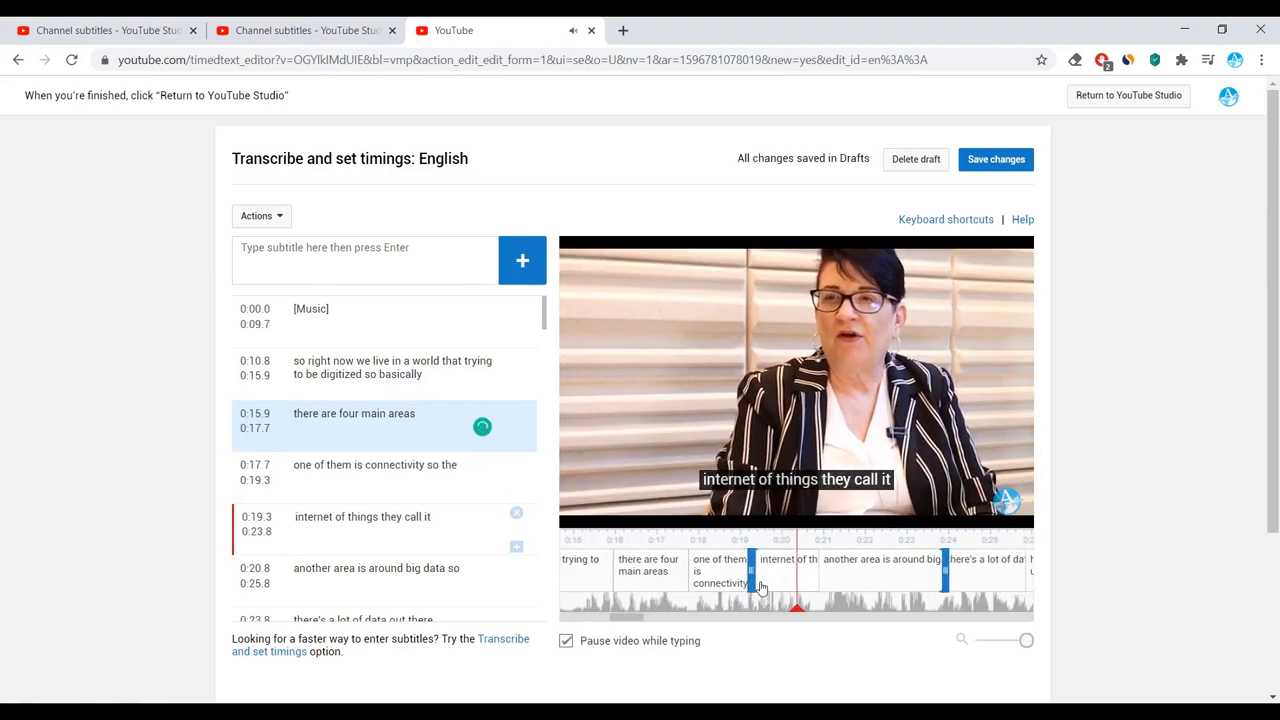
{"action": "mouse_move", "coordinate": [590, 513]}
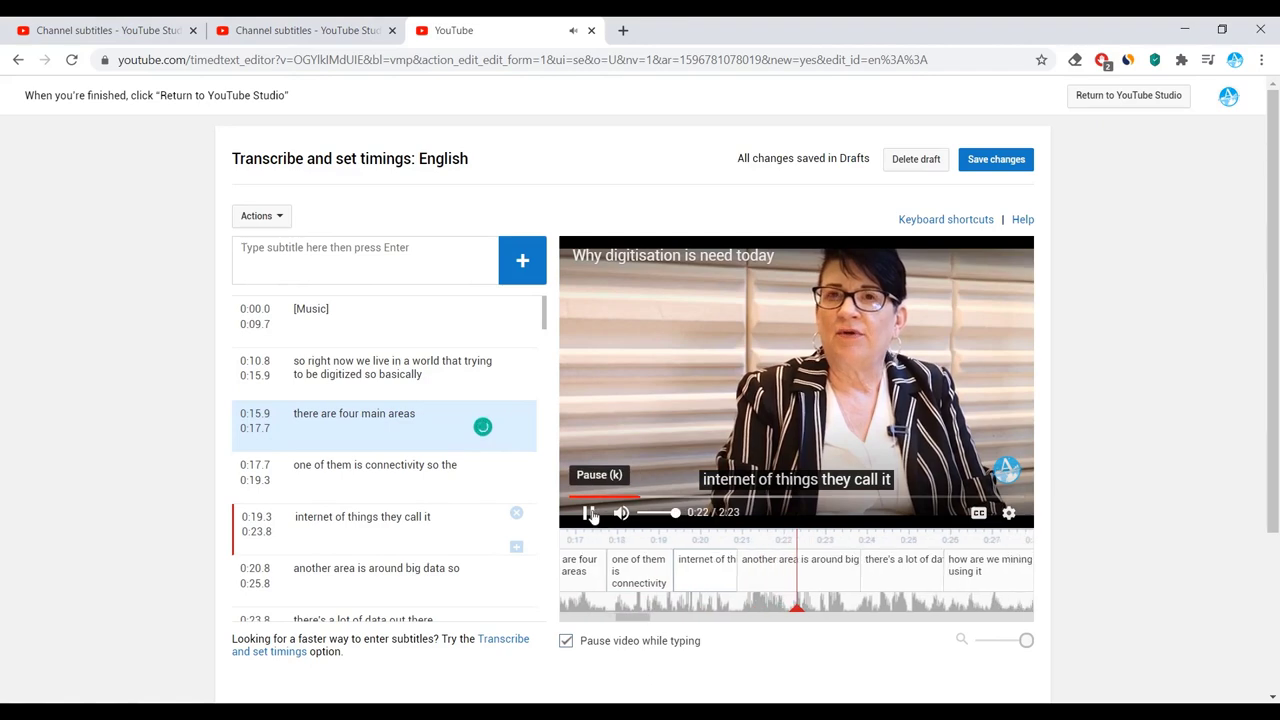
{"action": "left_click", "coordinate": [589, 513]}
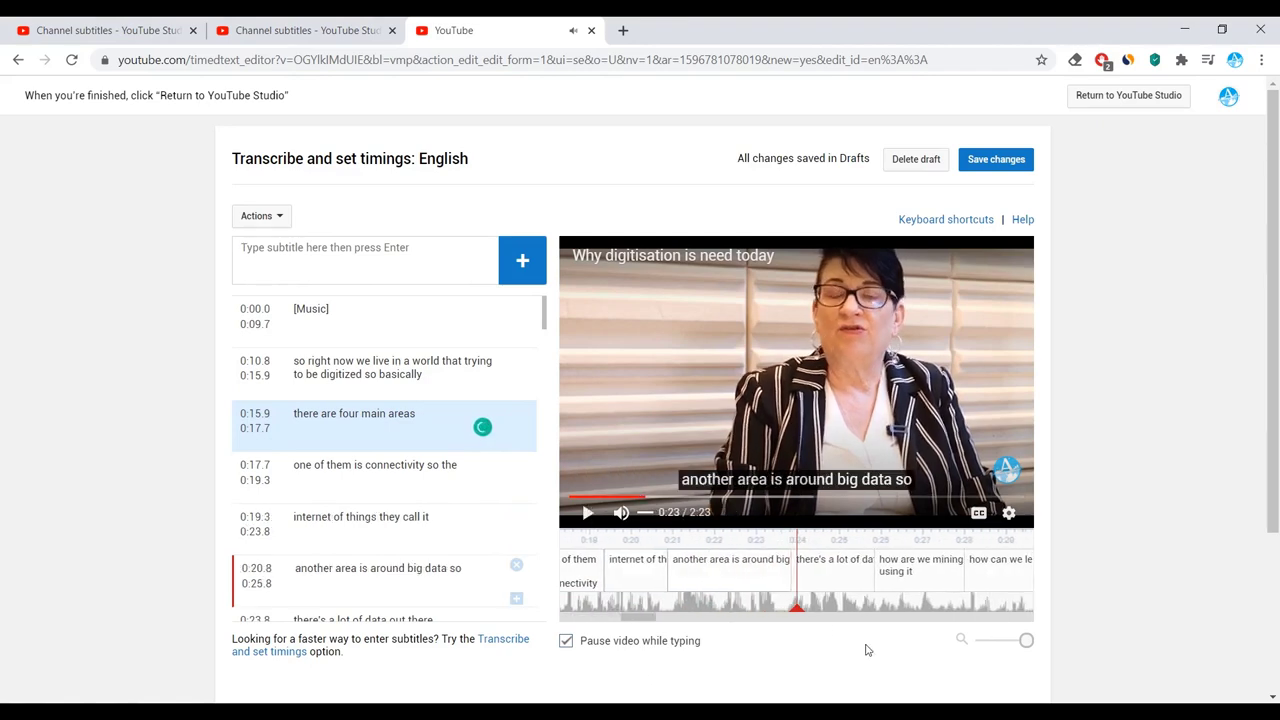
{"action": "left_click_drag", "start_coordinate": [690, 618], "coordinate": [1005, 608]}
Publish the edited subtitles and check the English captions in the preview, pausing at 0:22.
{"action": "left_click", "coordinate": [998, 164]}
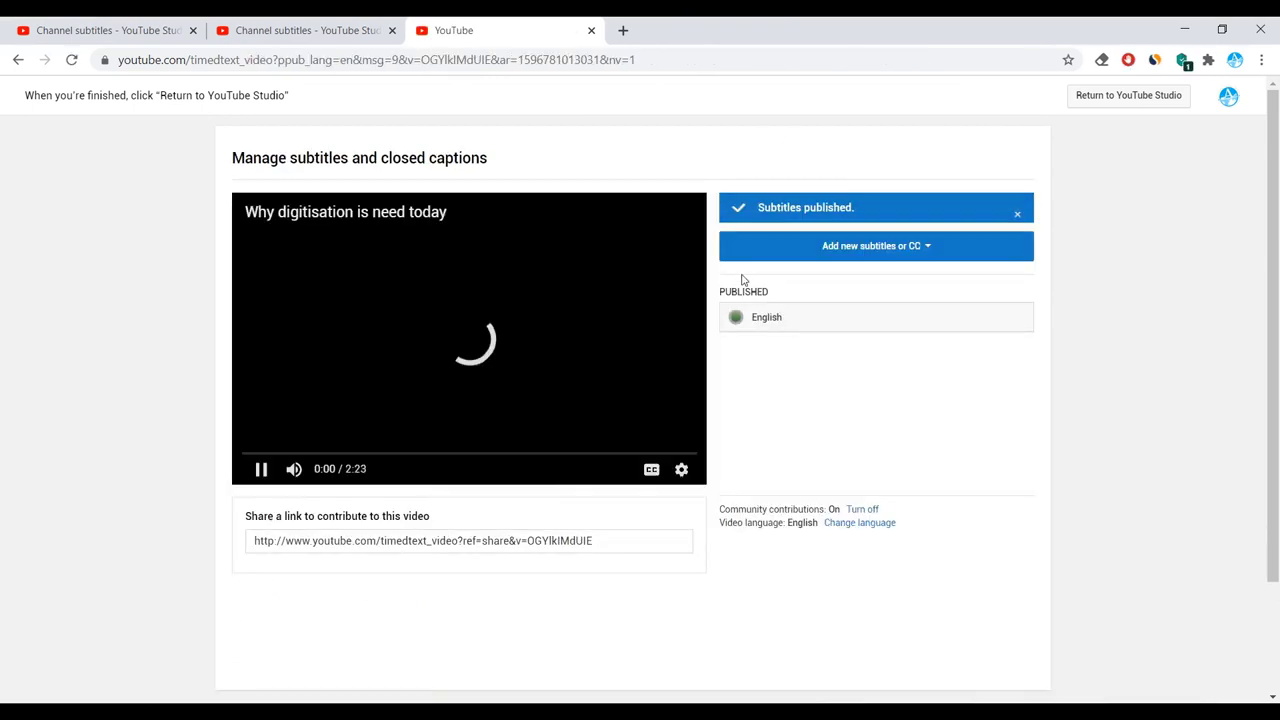
{"action": "left_click", "coordinate": [250, 478]}
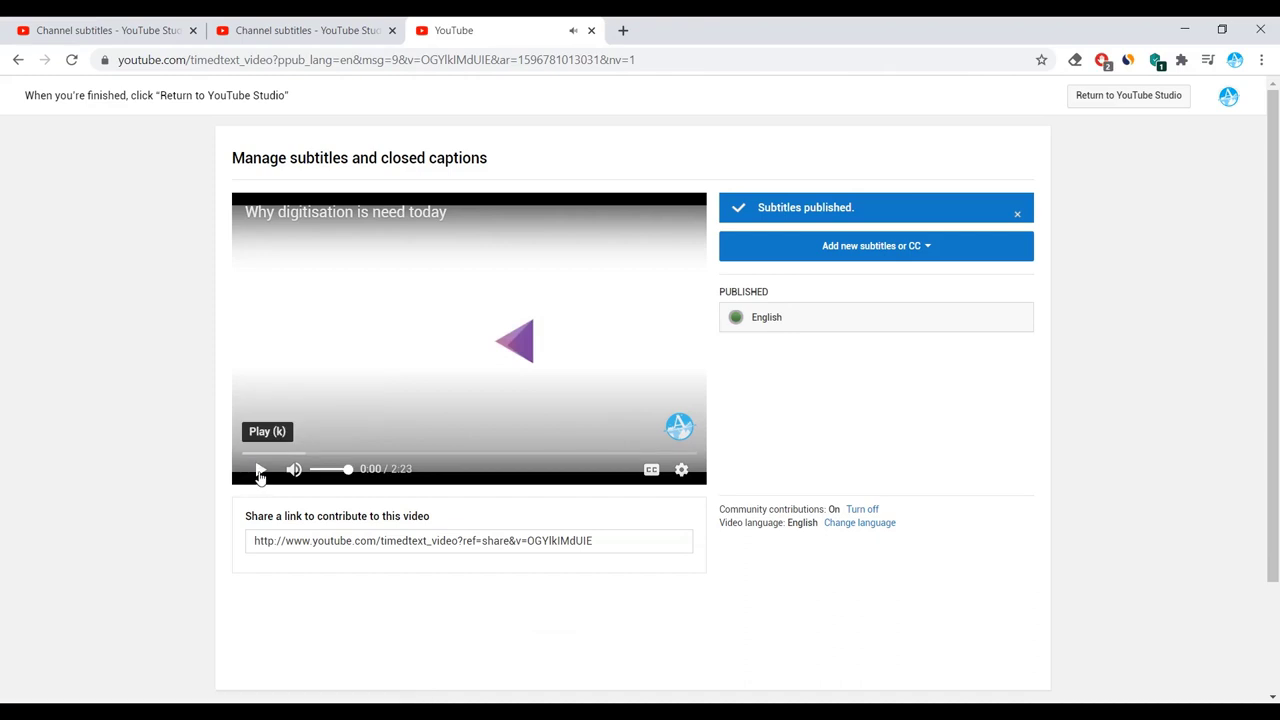
{"action": "left_click", "coordinate": [255, 473]}
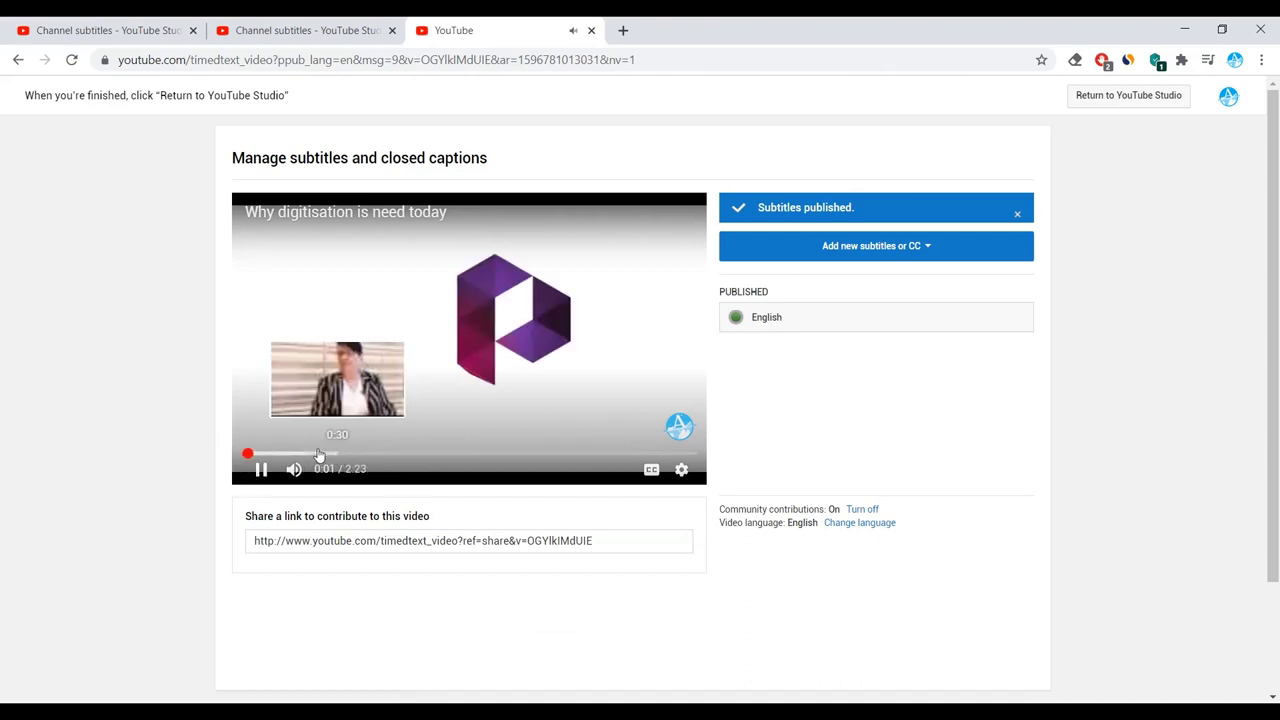
{"action": "left_click", "coordinate": [287, 455]}
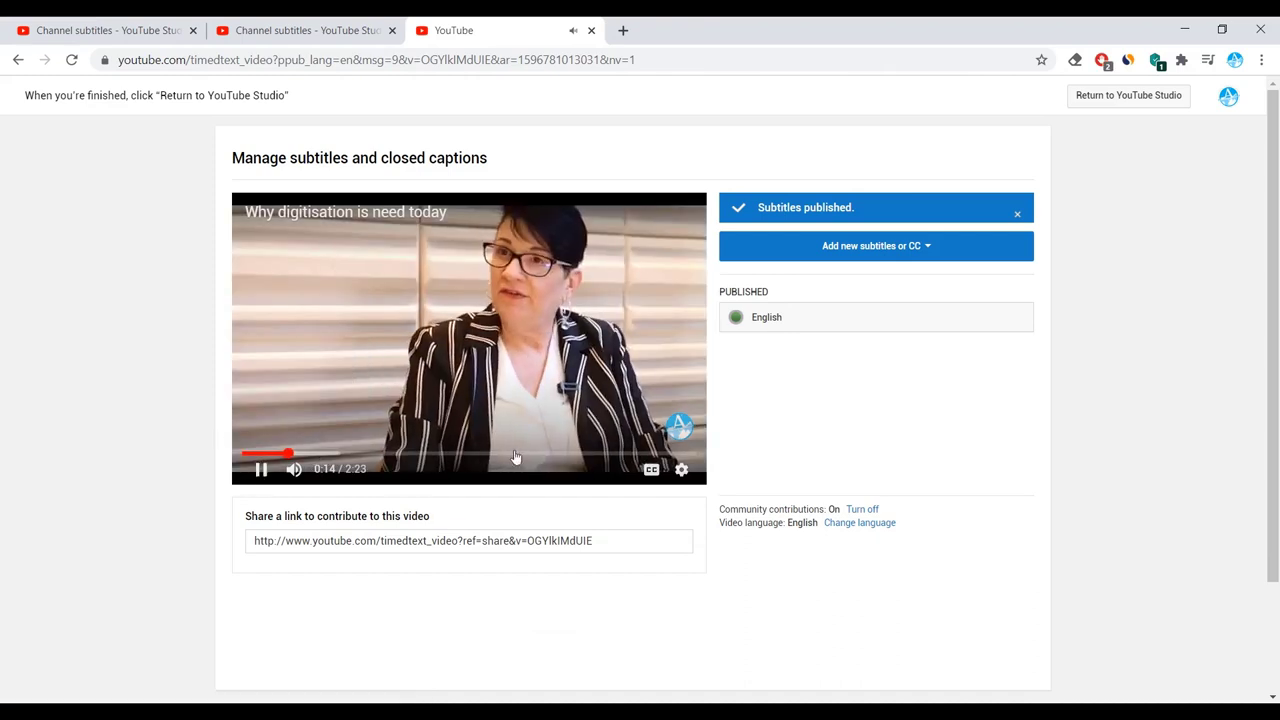
{"action": "left_click", "coordinate": [650, 470]}
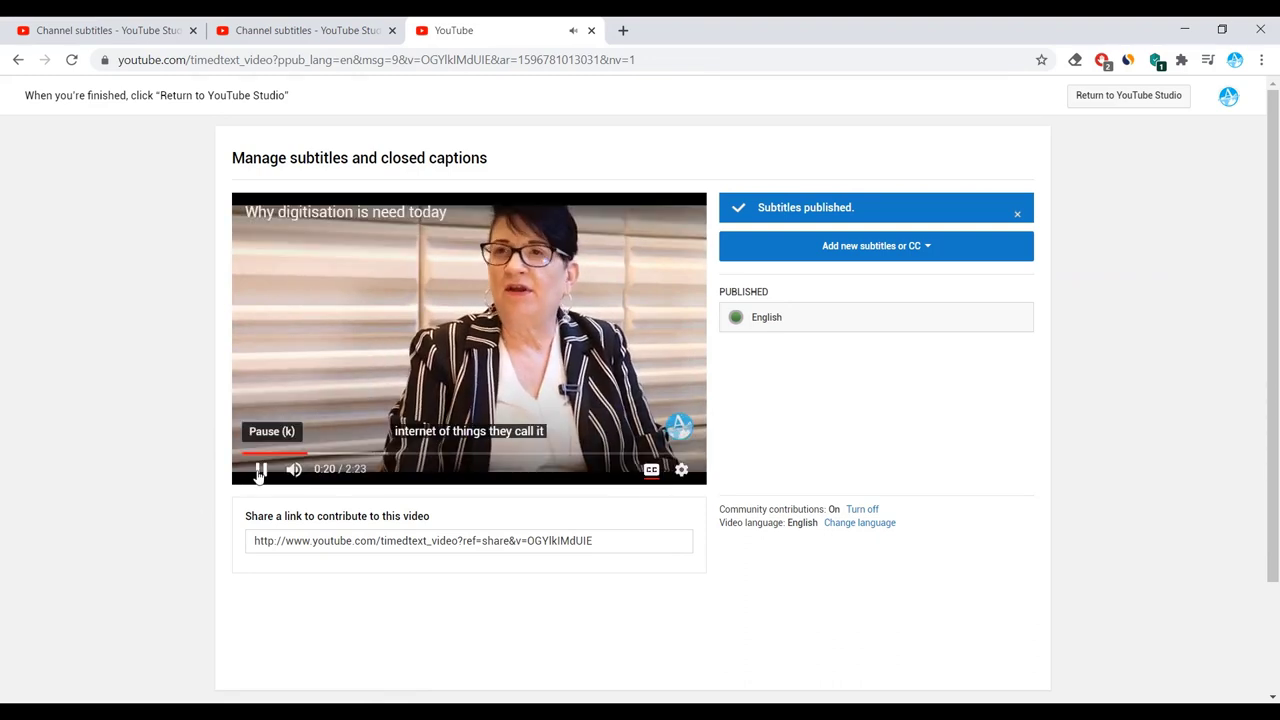
{"action": "left_click", "coordinate": [259, 471]}
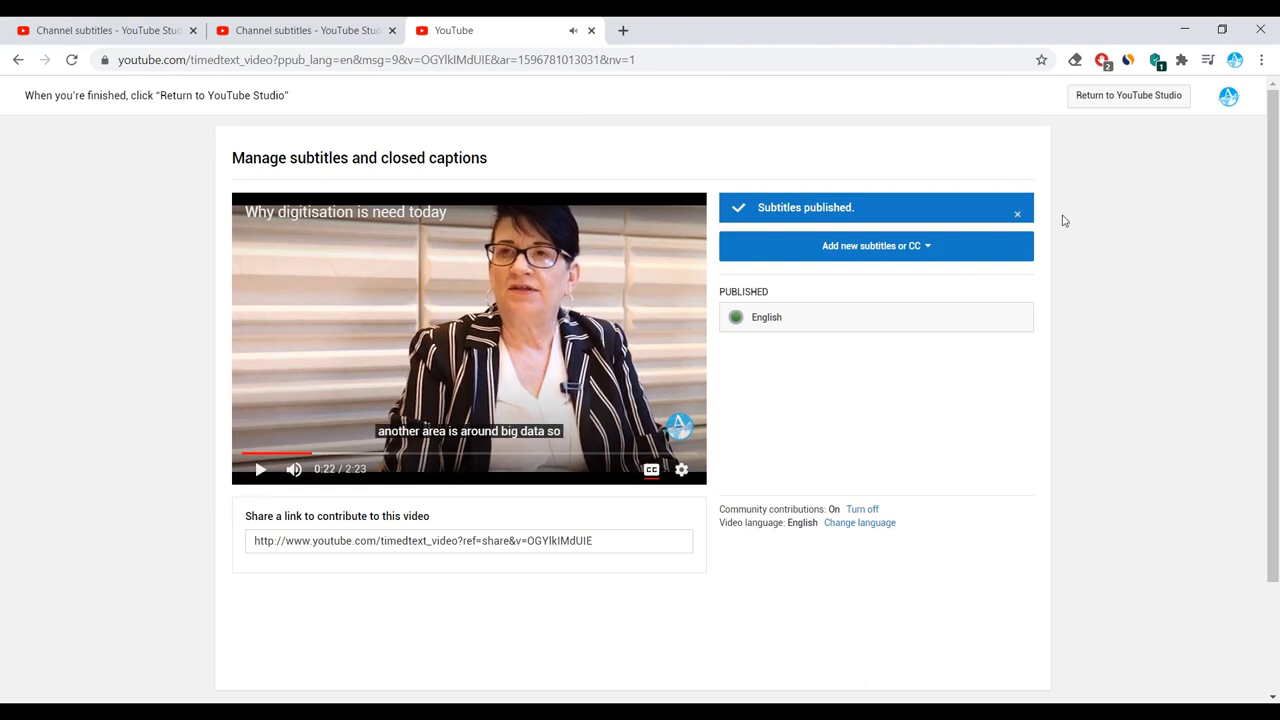
Reopen the published English subtitles and delete the leftover edit draft.
{"action": "left_click", "coordinate": [931, 256]}
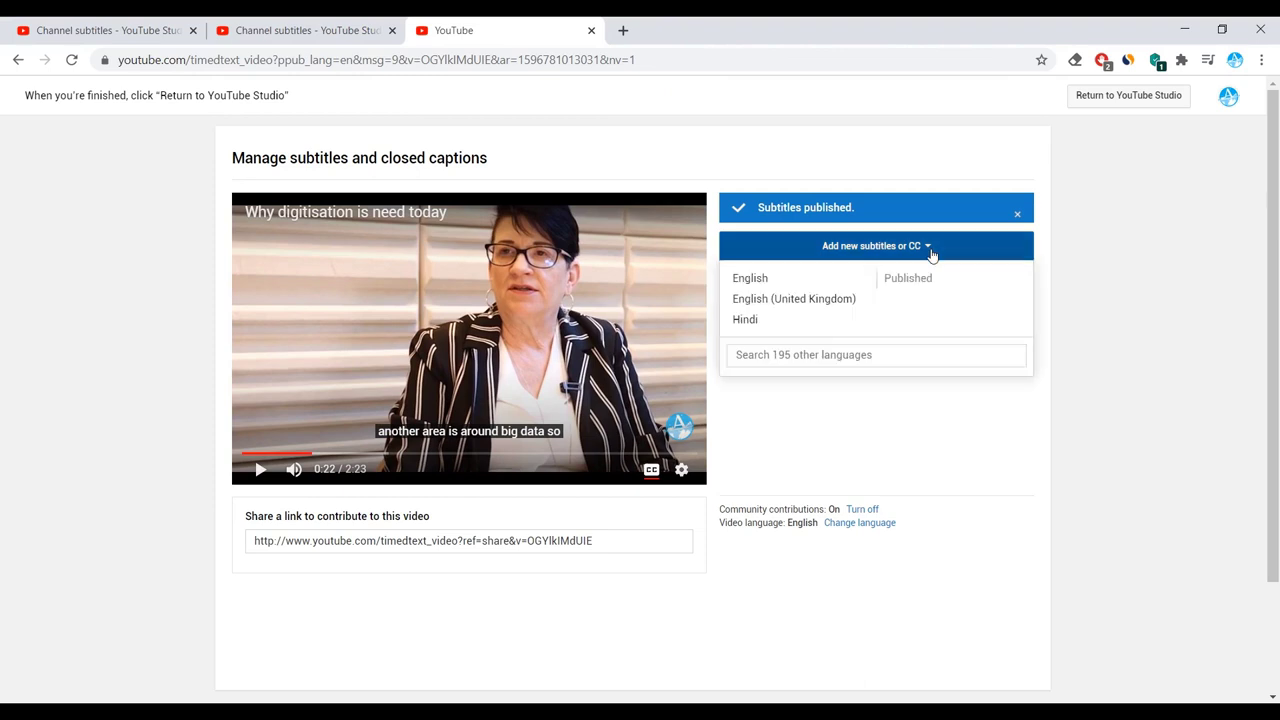
{"action": "left_click", "coordinate": [886, 403]}
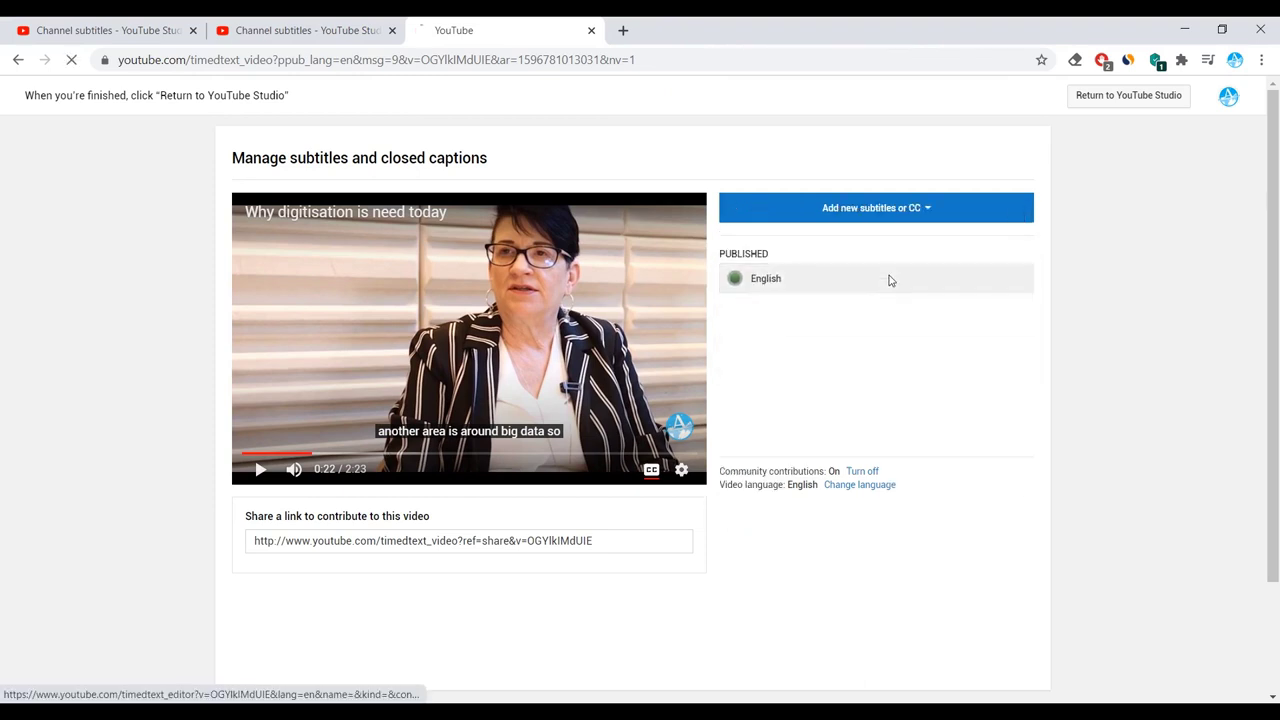
{"action": "left_click", "coordinate": [950, 283]}
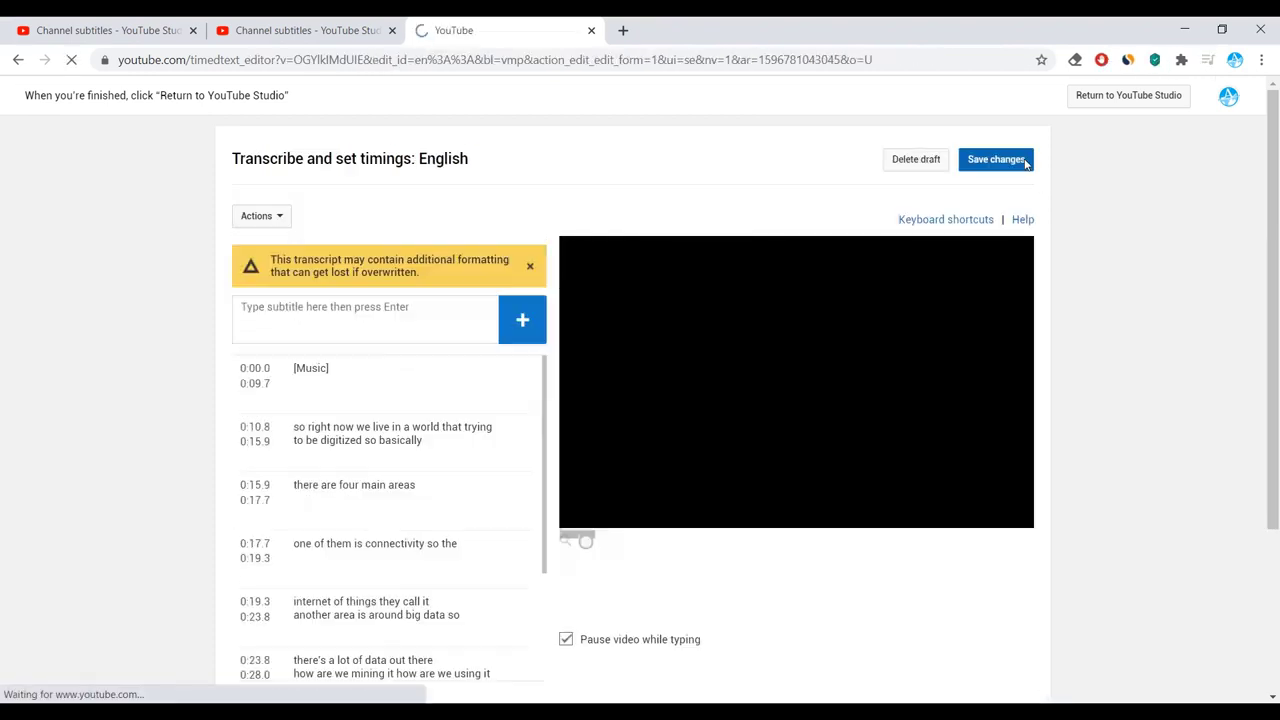
{"action": "left_click", "coordinate": [918, 162]}
{"action": "left_click", "coordinate": [776, 436]}
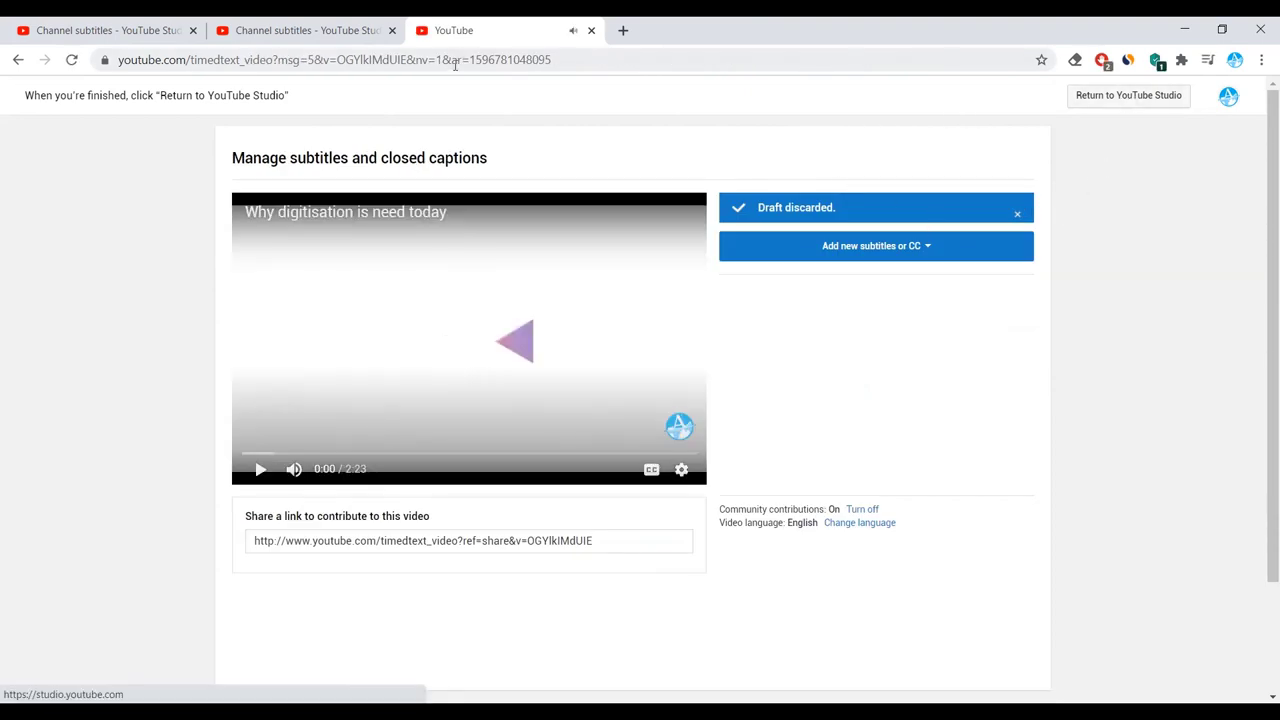
Return to YouTube Studio's Videos list, leaving 'Why digitisation is need today' Unlisted.
{"action": "left_click", "coordinate": [1132, 96]}
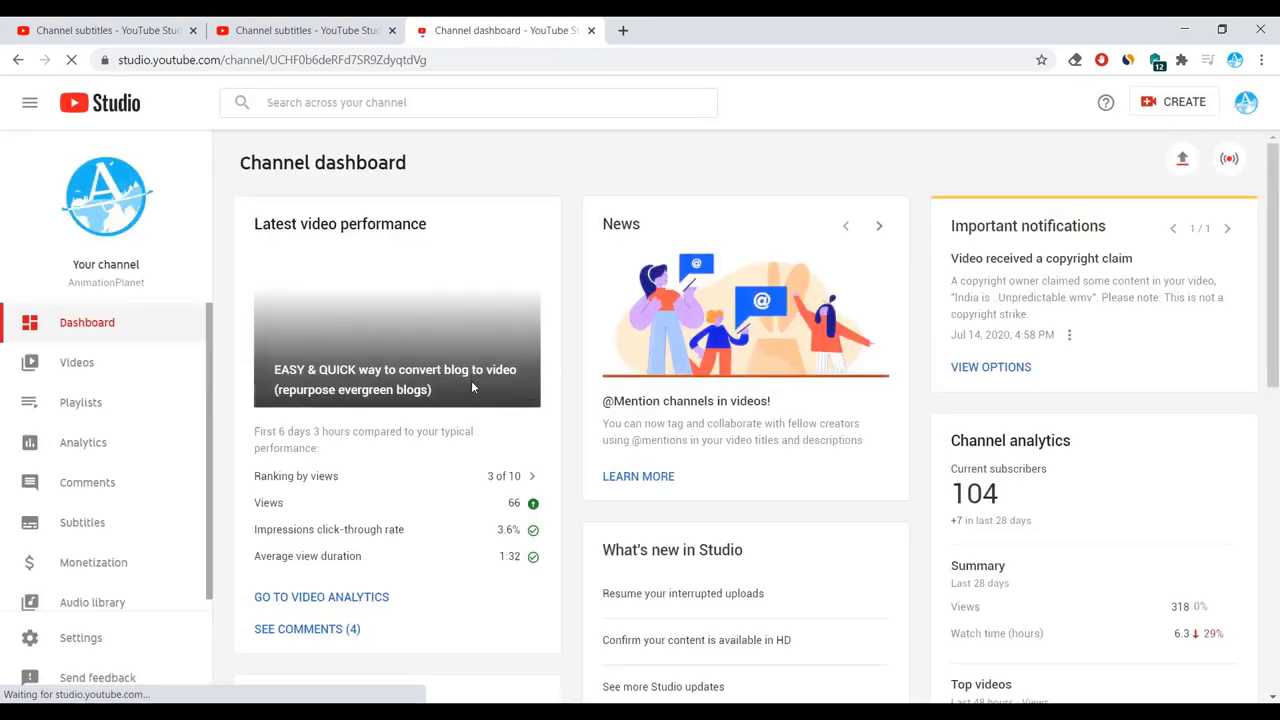
{"action": "left_click", "coordinate": [115, 366]}
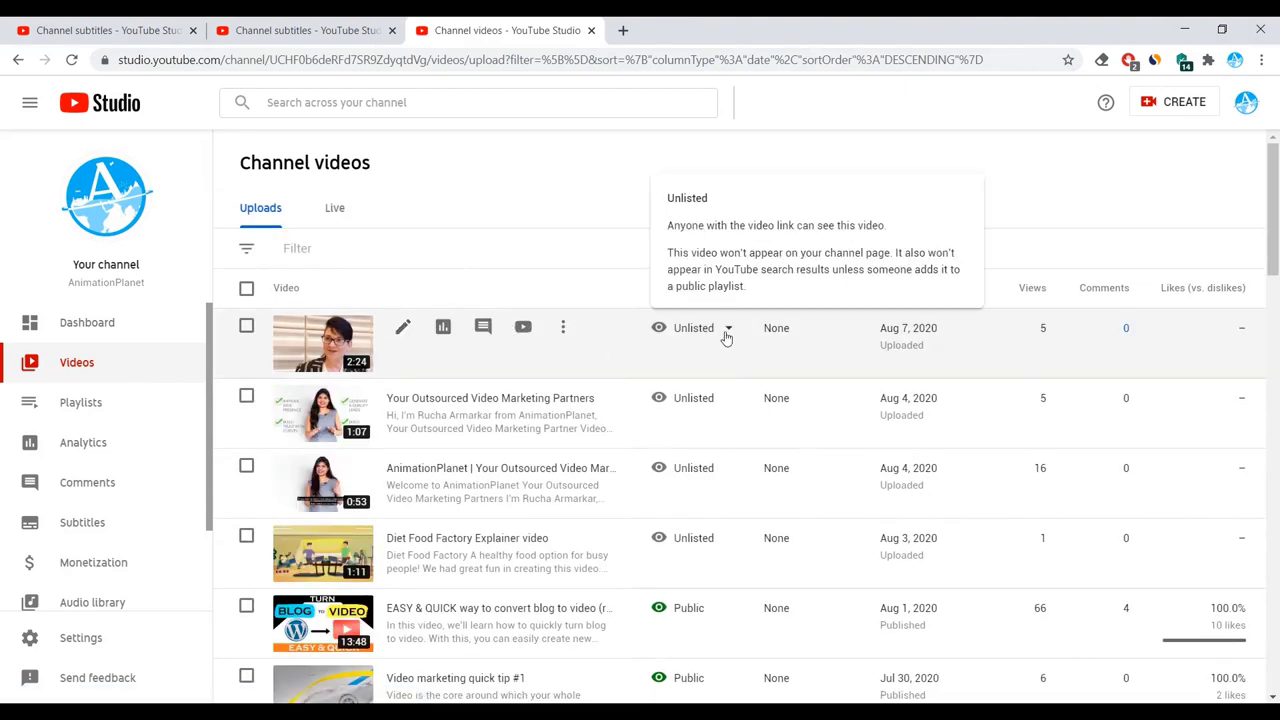
{"action": "left_click", "coordinate": [728, 334]}
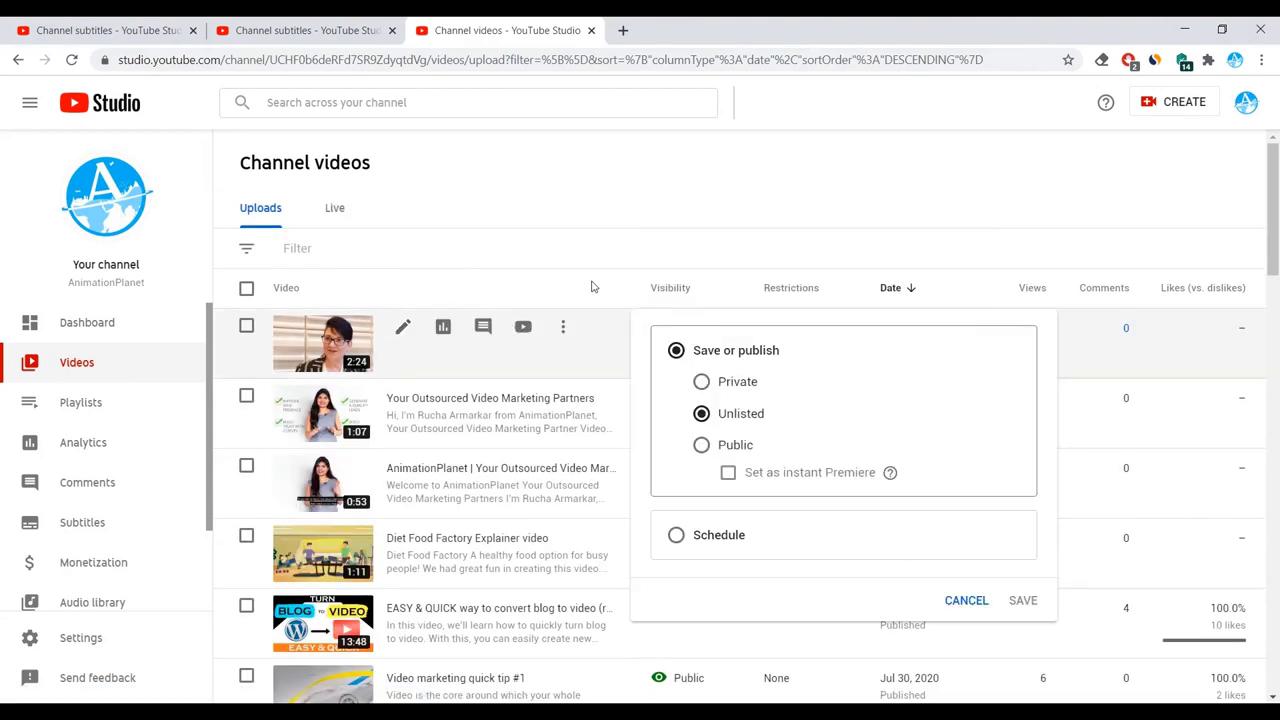
{"action": "left_click", "coordinate": [565, 330]}
{"action": "left_click", "coordinate": [565, 330]}
{"action": "left_click", "coordinate": [591, 131]}
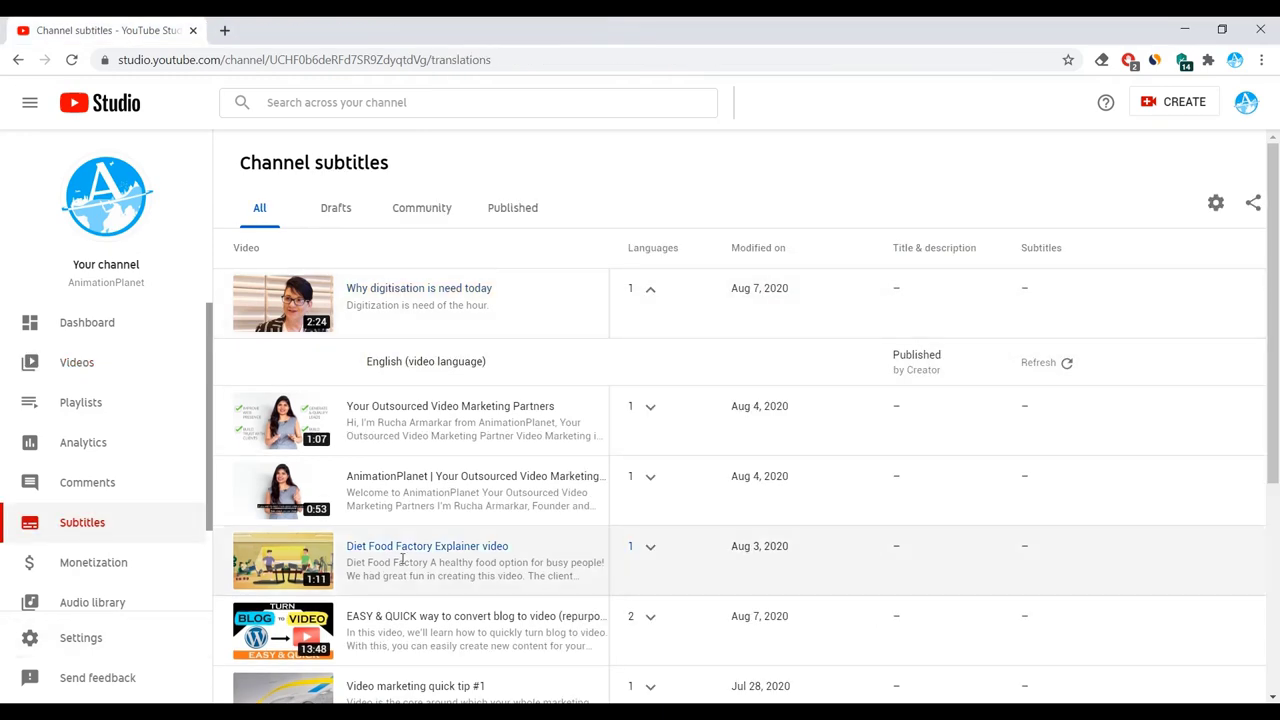
Expand the languages of 'EASY & QUICK way to convert blog to video' and open its subtitles page.
{"action": "scroll", "coordinate": [402, 560], "scroll_direction": "down", "scroll_amount": 5}
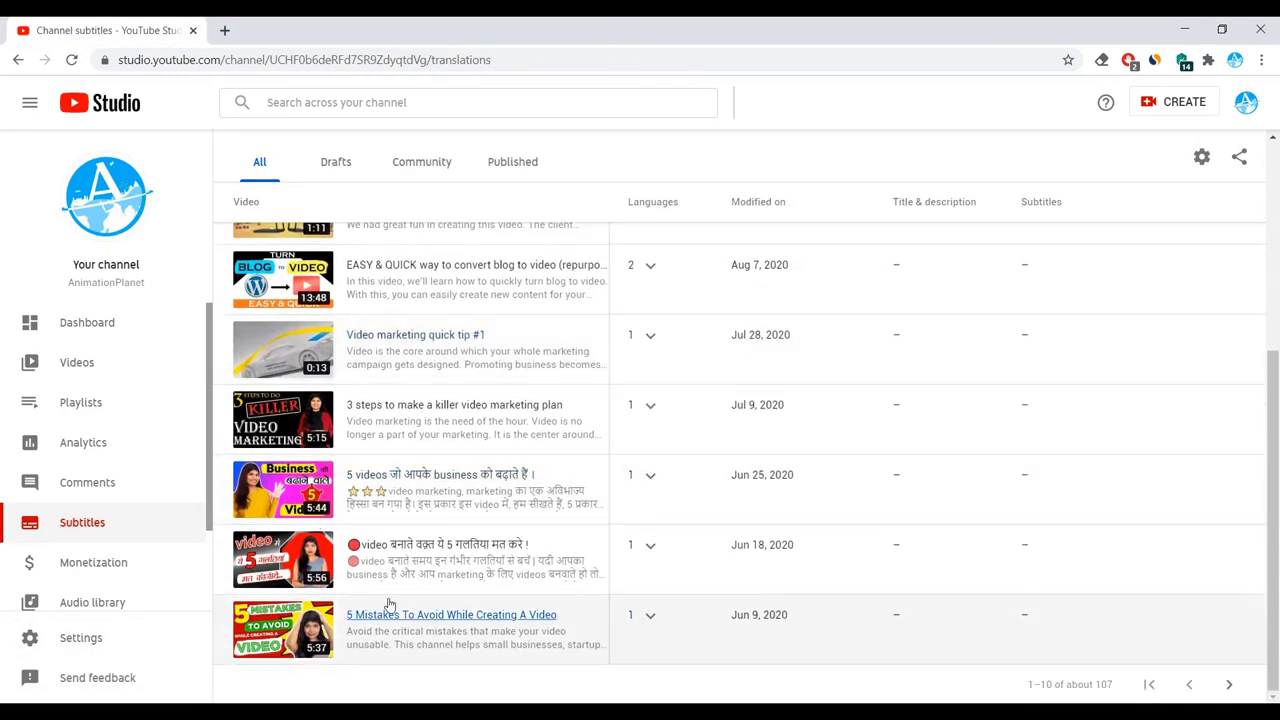
{"action": "scroll", "coordinate": [300, 480], "scroll_direction": "up", "scroll_amount": 3}
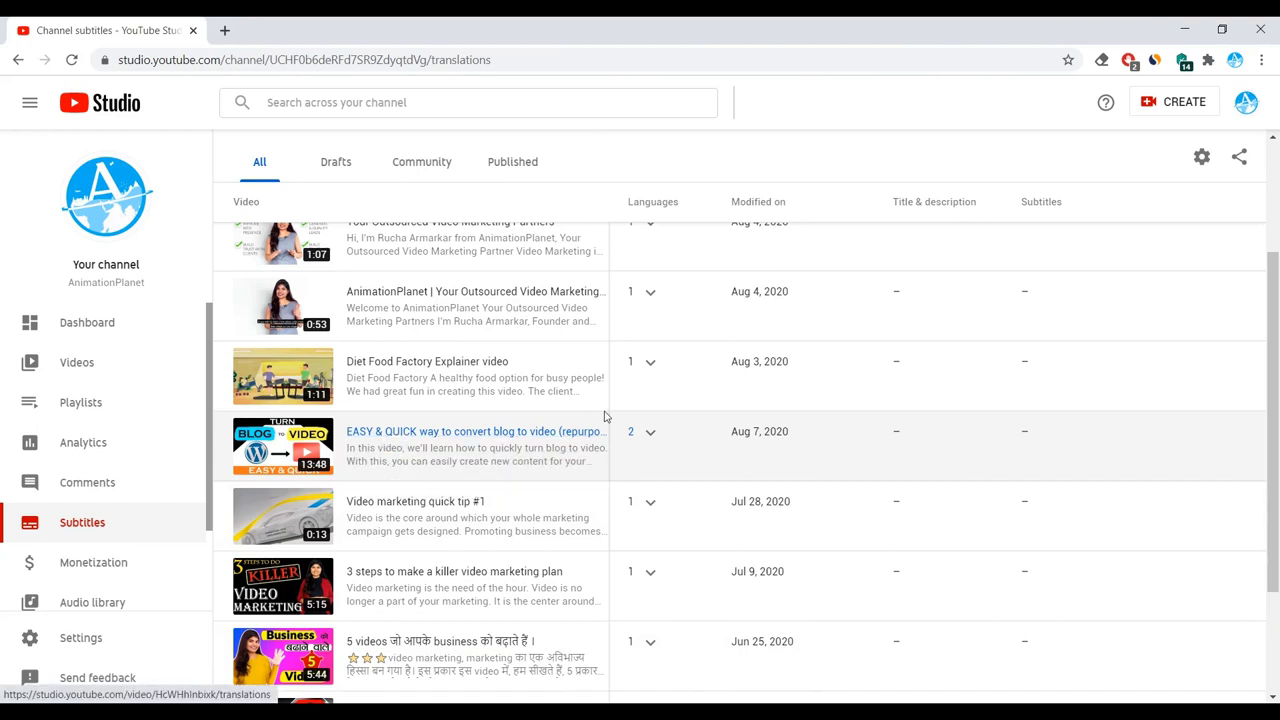
{"action": "left_click", "coordinate": [650, 436]}
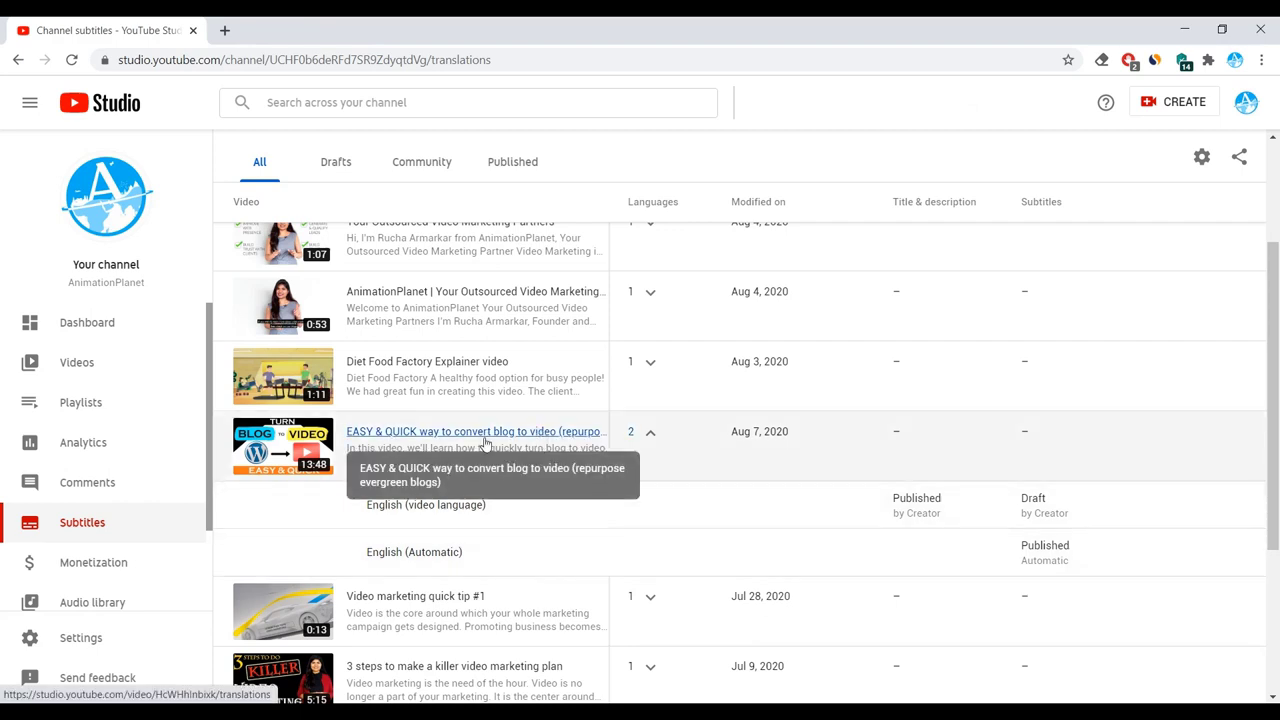
{"action": "left_click", "coordinate": [540, 437]}
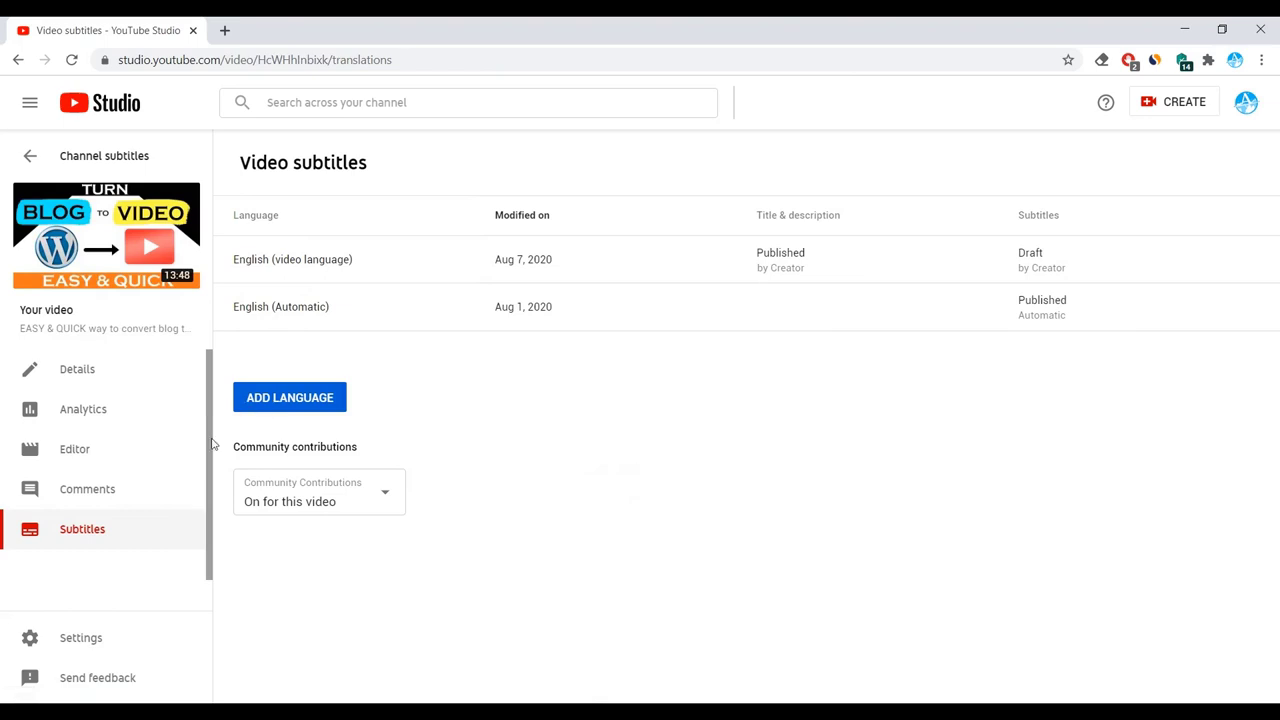
Add Hindi as a new subtitle language for the EASY & QUICK video.
{"action": "left_click", "coordinate": [310, 403]}
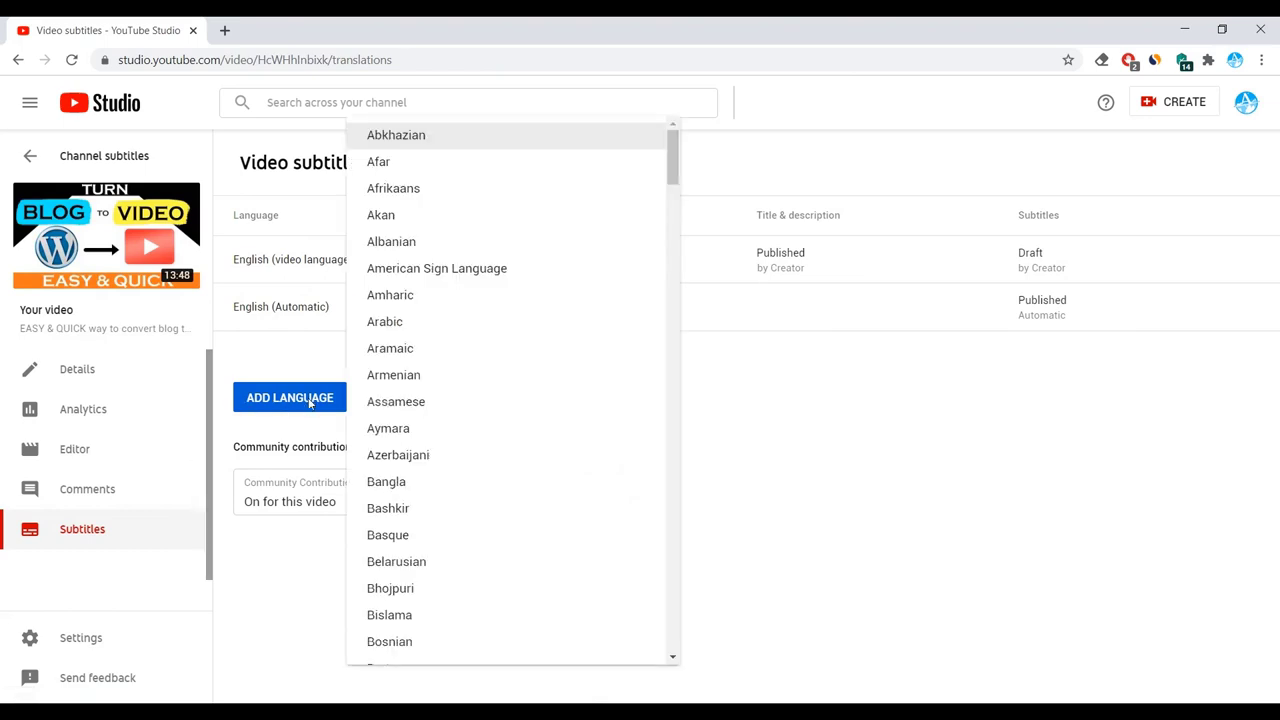
{"action": "scroll", "coordinate": [474, 449], "scroll_direction": "down", "scroll_amount": 7}
{"action": "scroll", "coordinate": [474, 450], "scroll_direction": "down", "scroll_amount": 5}
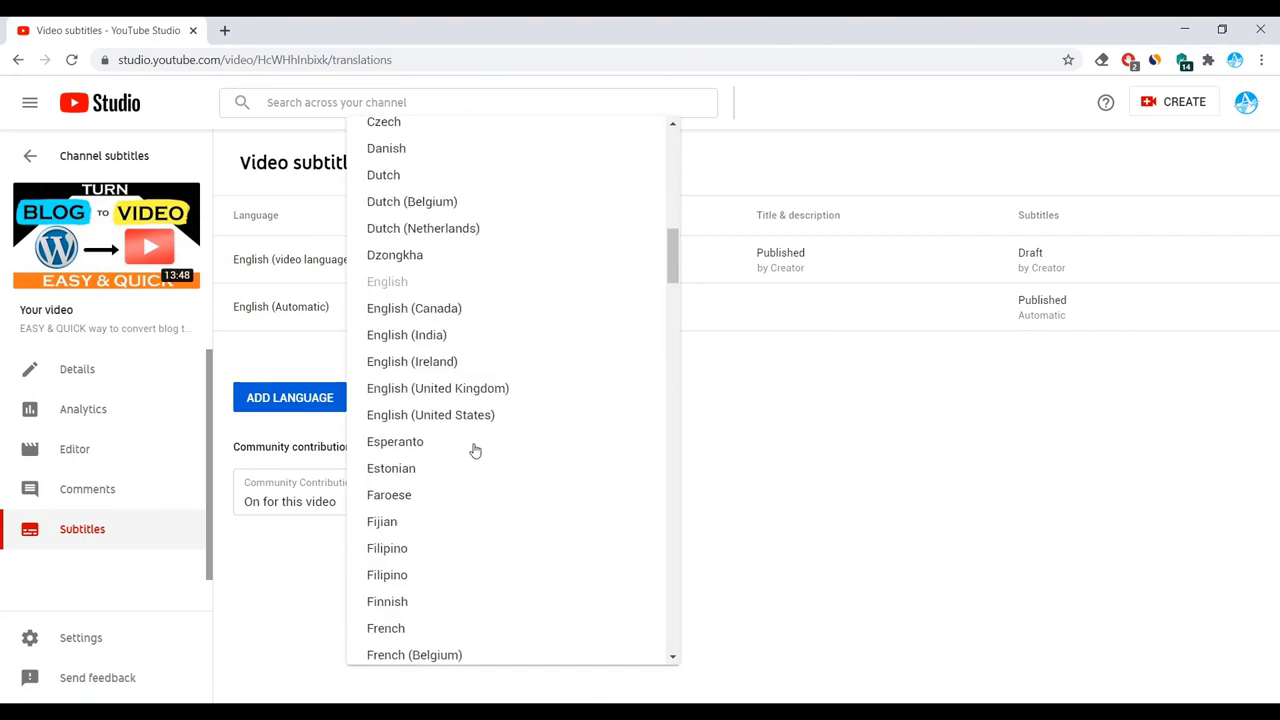
{"action": "scroll", "coordinate": [474, 450], "scroll_direction": "down", "scroll_amount": 7}
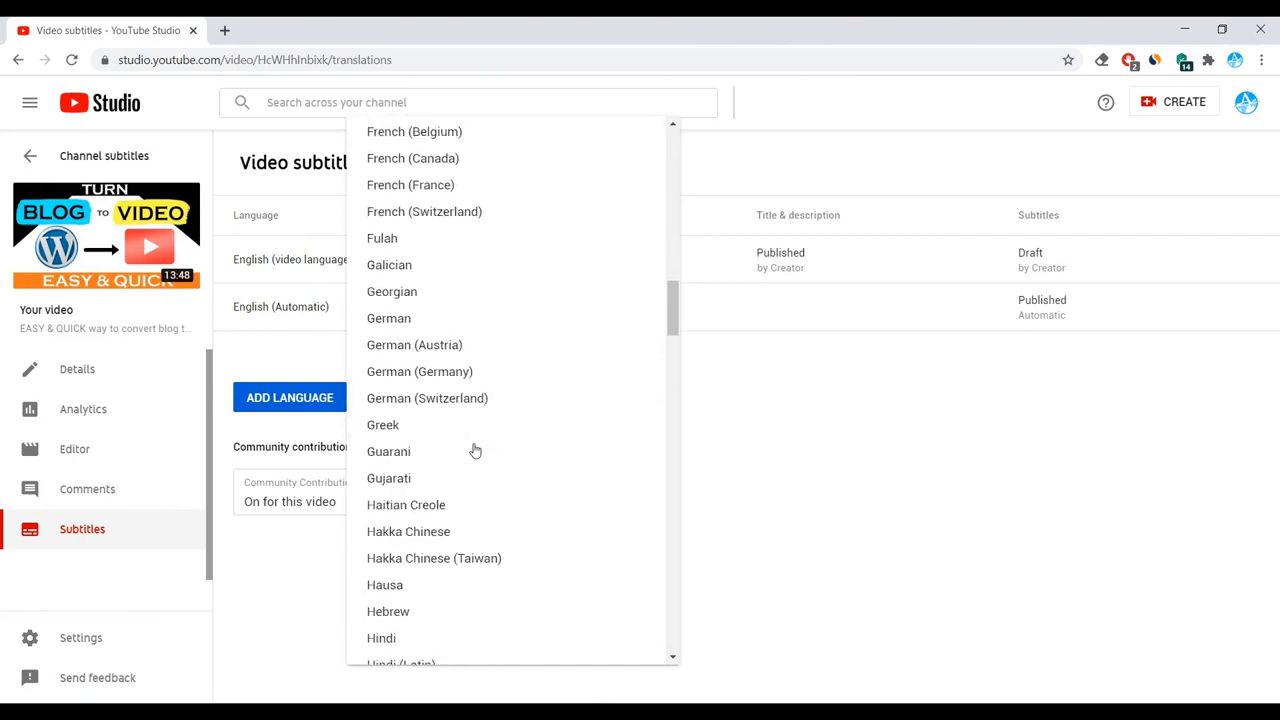
{"action": "left_click", "coordinate": [466, 423]}
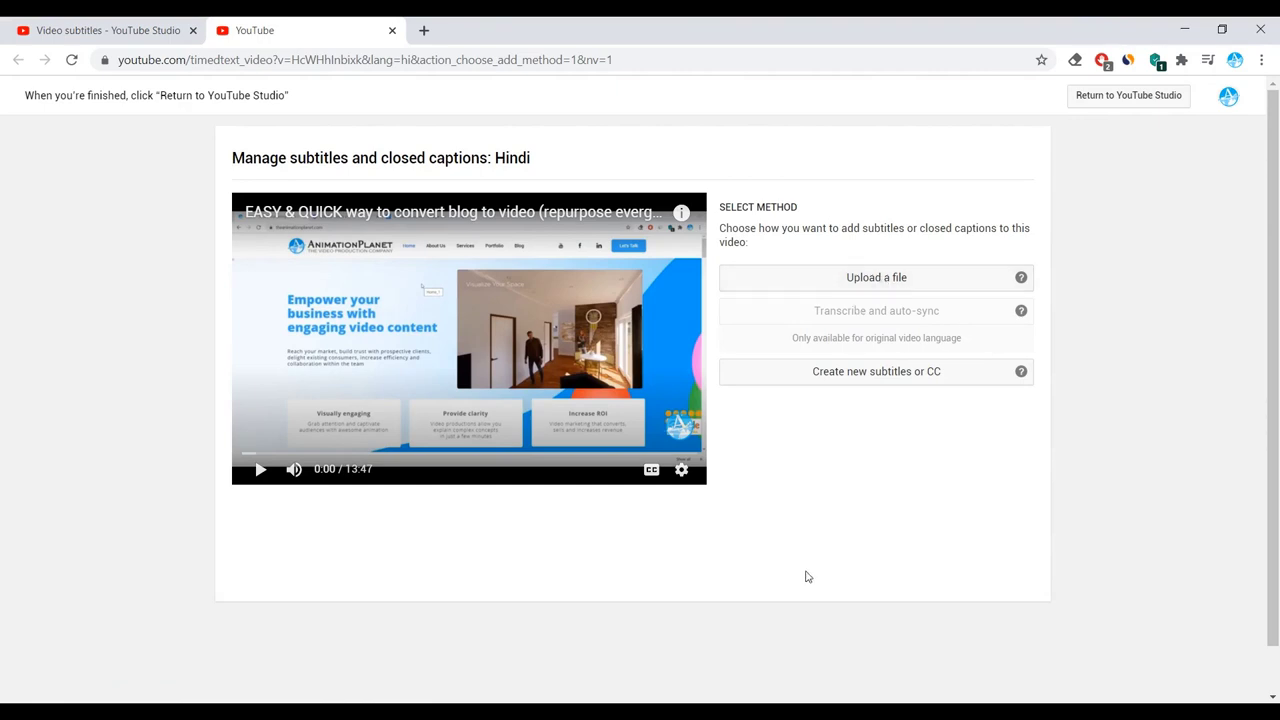
Create new Hindi subtitles, play briefly to 0:02, and select the first 0:00.2–0:03.4 line.
{"action": "left_click", "coordinate": [874, 386]}
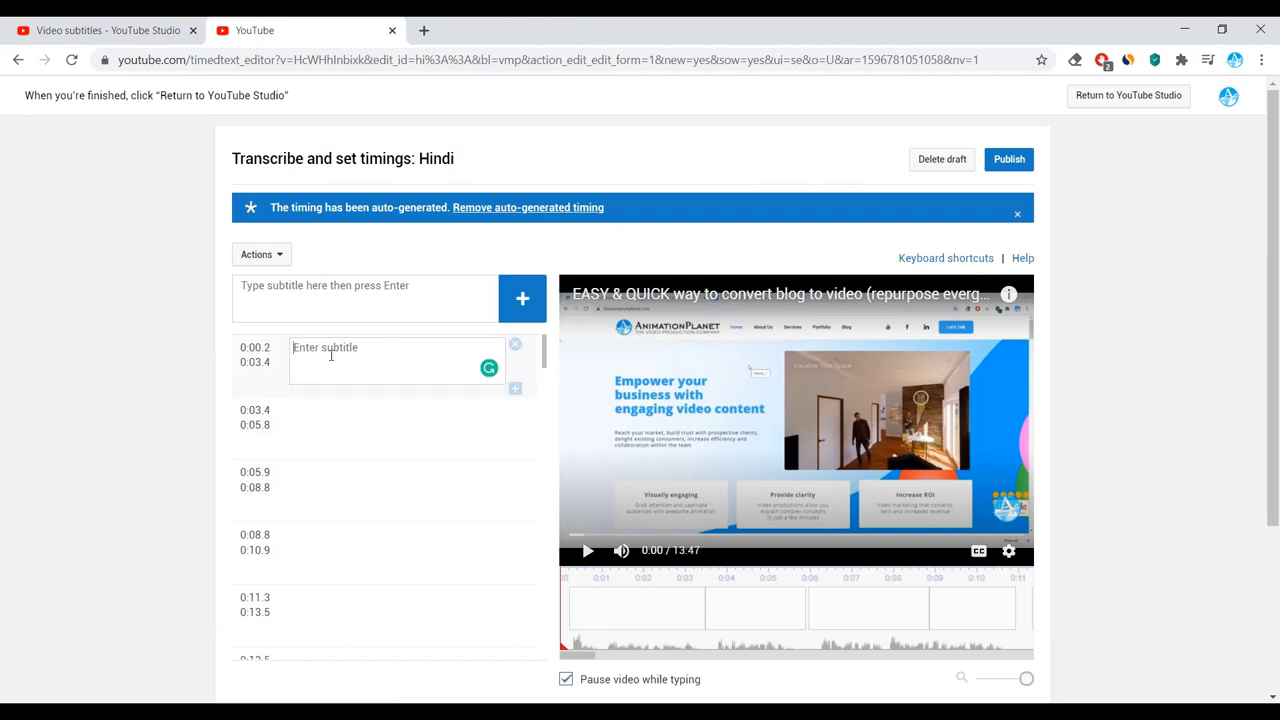
{"action": "left_click", "coordinate": [588, 551]}
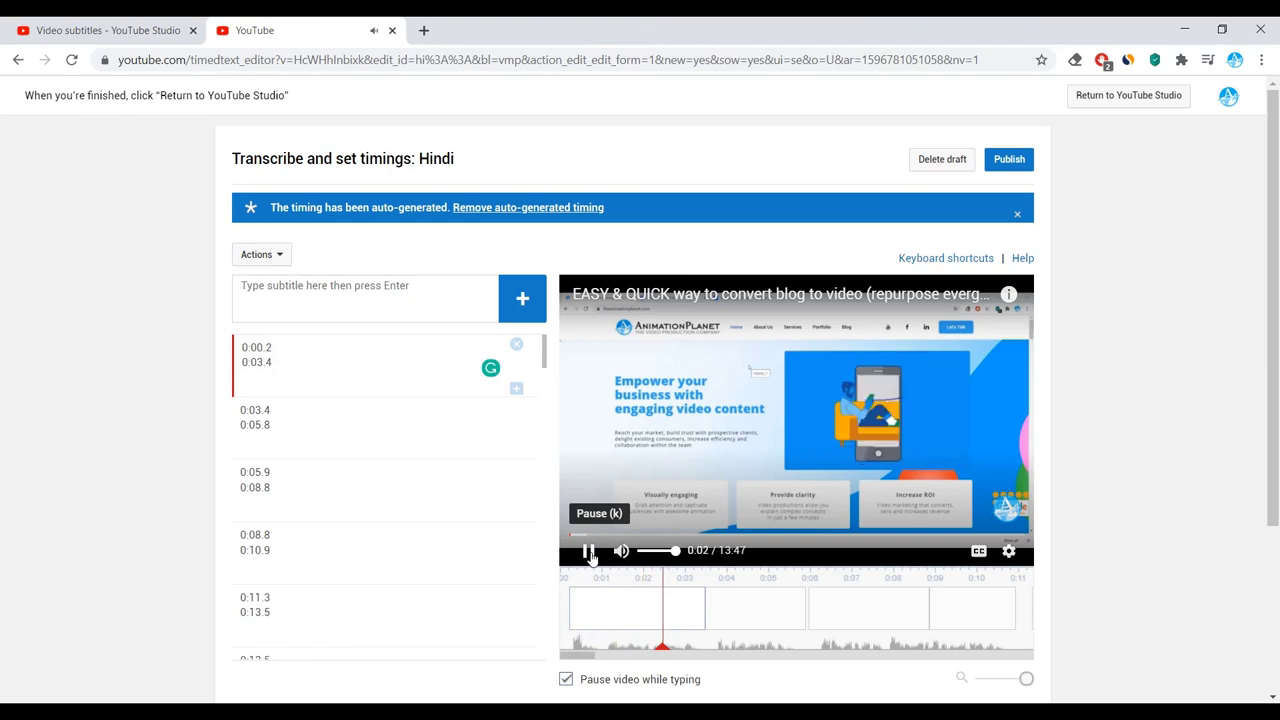
{"action": "left_click", "coordinate": [588, 551]}
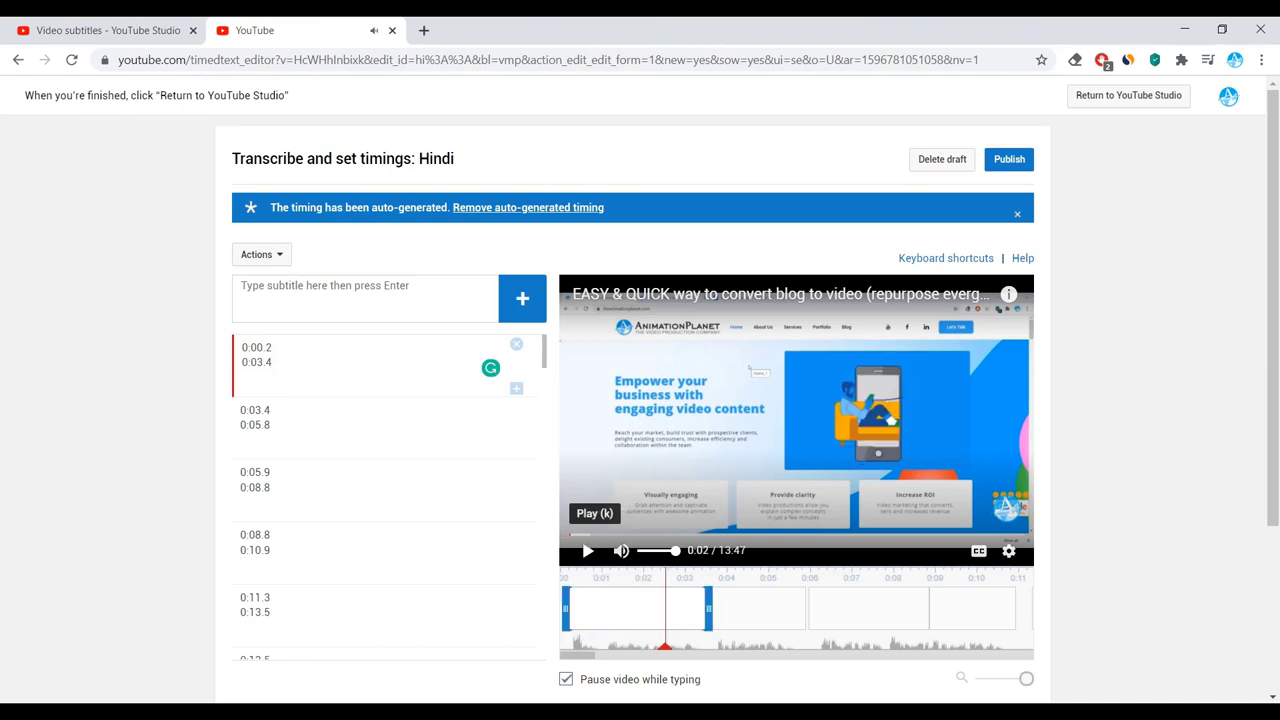
{"action": "left_click", "coordinate": [303, 347]}
Open Hindi_blog_to_video_subtitles.odt in LibreOffice Writer from its folder.
{"action": "key", "text": "alt+Tab"}
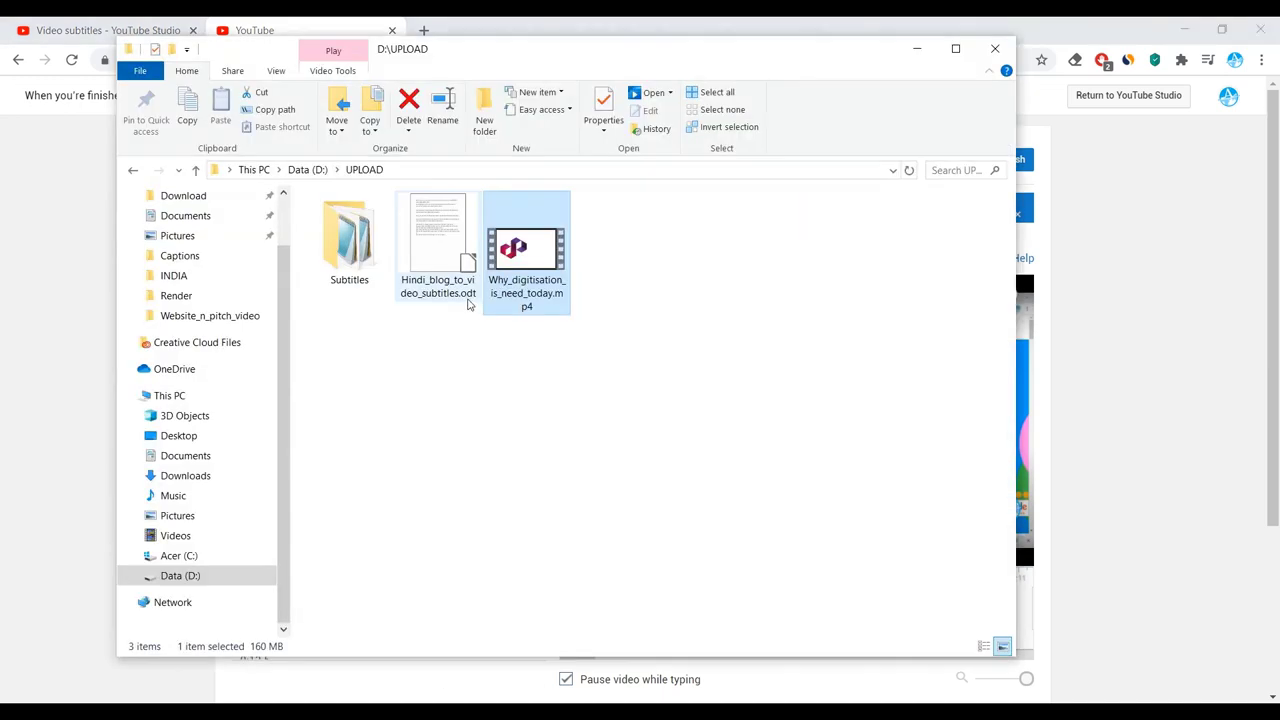
{"action": "left_click", "coordinate": [438, 247]}
{"action": "double_click", "coordinate": [438, 247]}
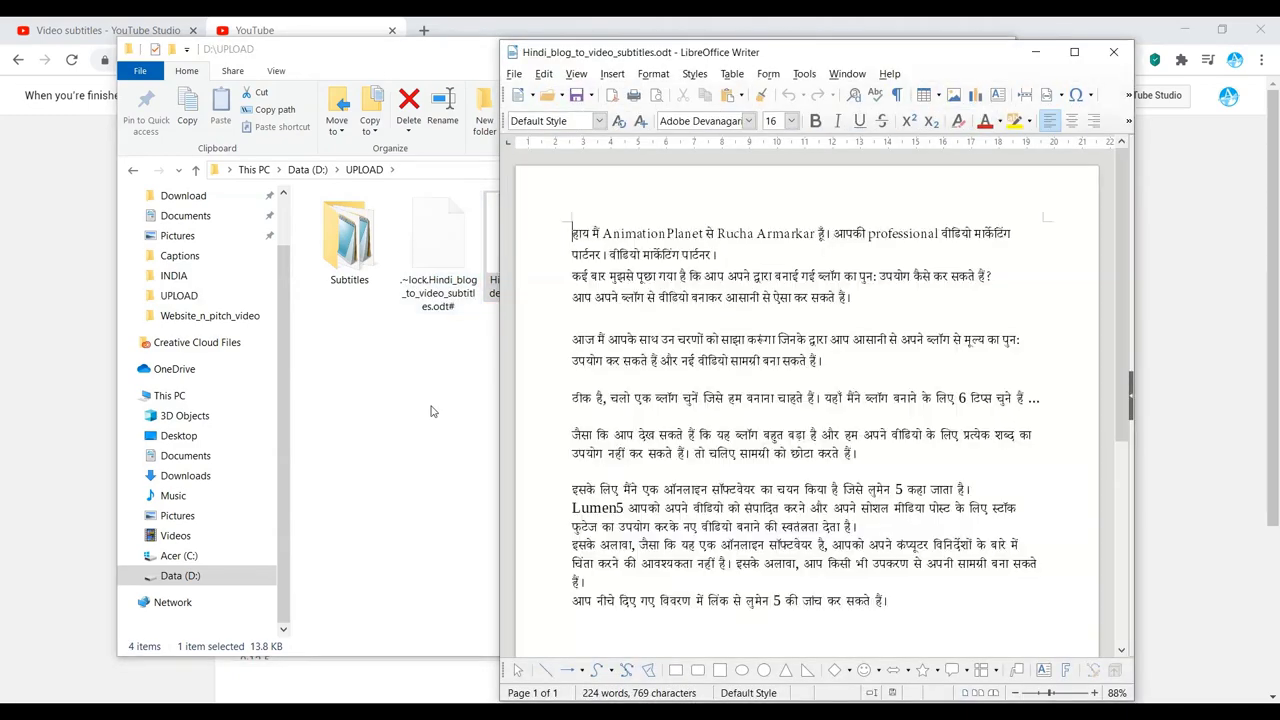
{"action": "left_click", "coordinate": [572, 36]}
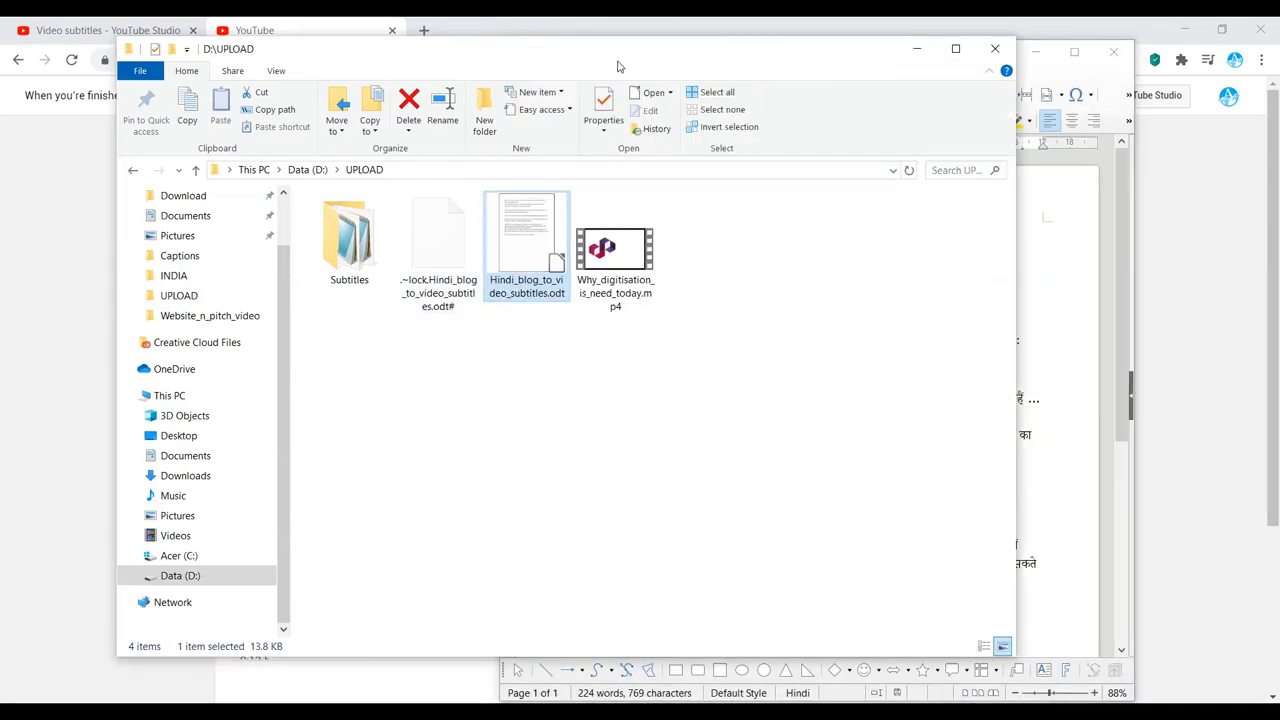
{"action": "left_click", "coordinate": [914, 49]}
Paste the script's first Hindi sentence into the 0:00.2–0:03.4 subtitle.
{"action": "left_click_drag", "start_coordinate": [571, 233], "coordinate": [832, 236]}
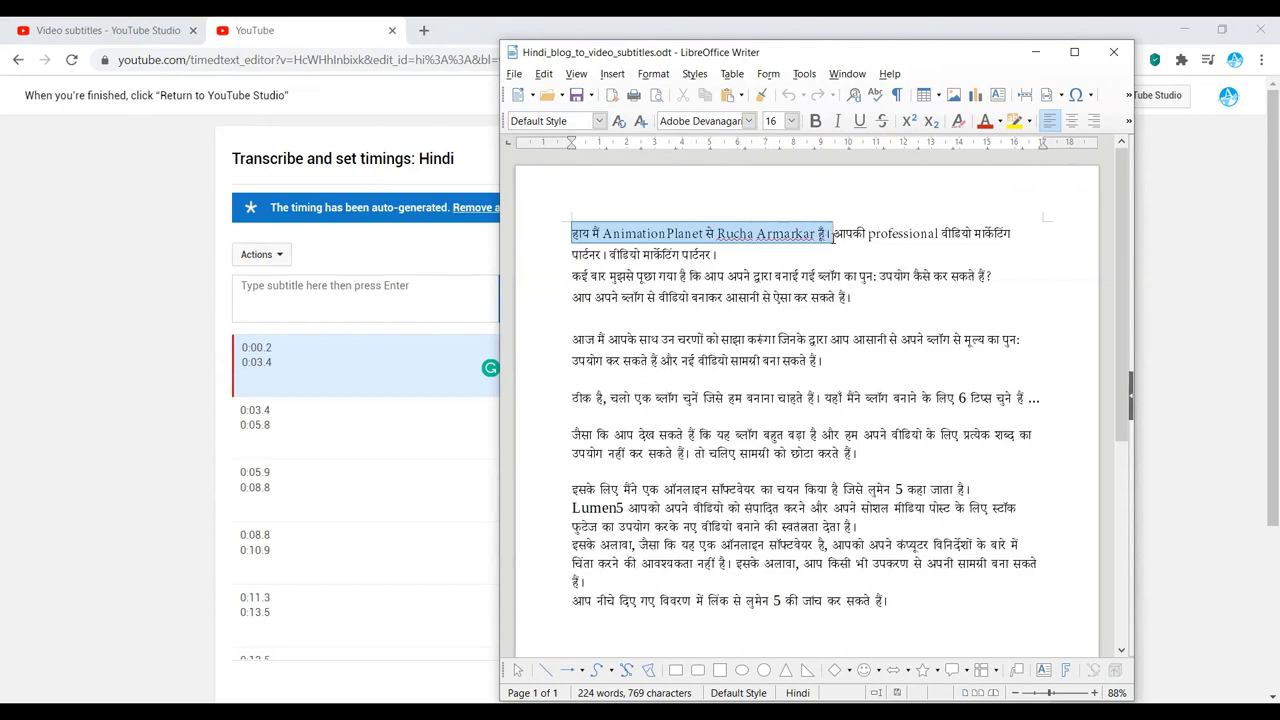
{"action": "left_click", "coordinate": [368, 364]}
{"action": "type", "text": "हाय मैं AnimationPlanet से Rucha Armarkar हूँ।"}
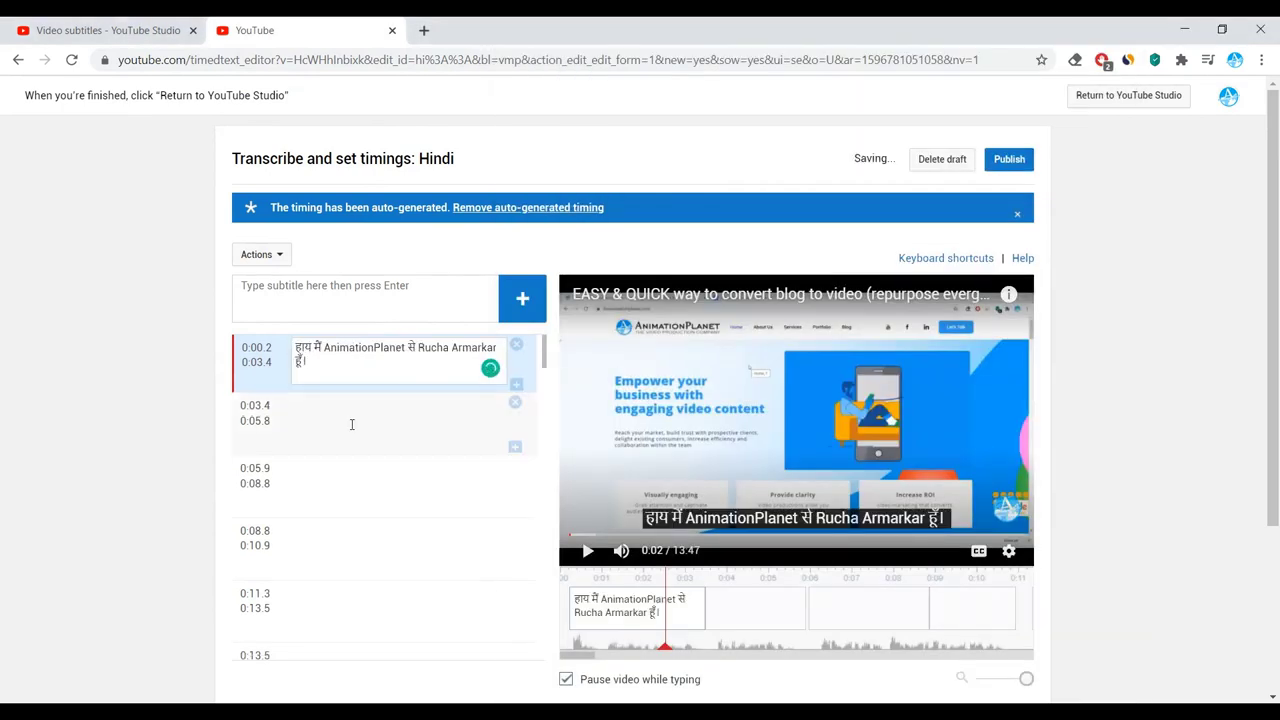
{"action": "left_click", "coordinate": [351, 423]}
{"action": "key", "text": "alt+Tab"}
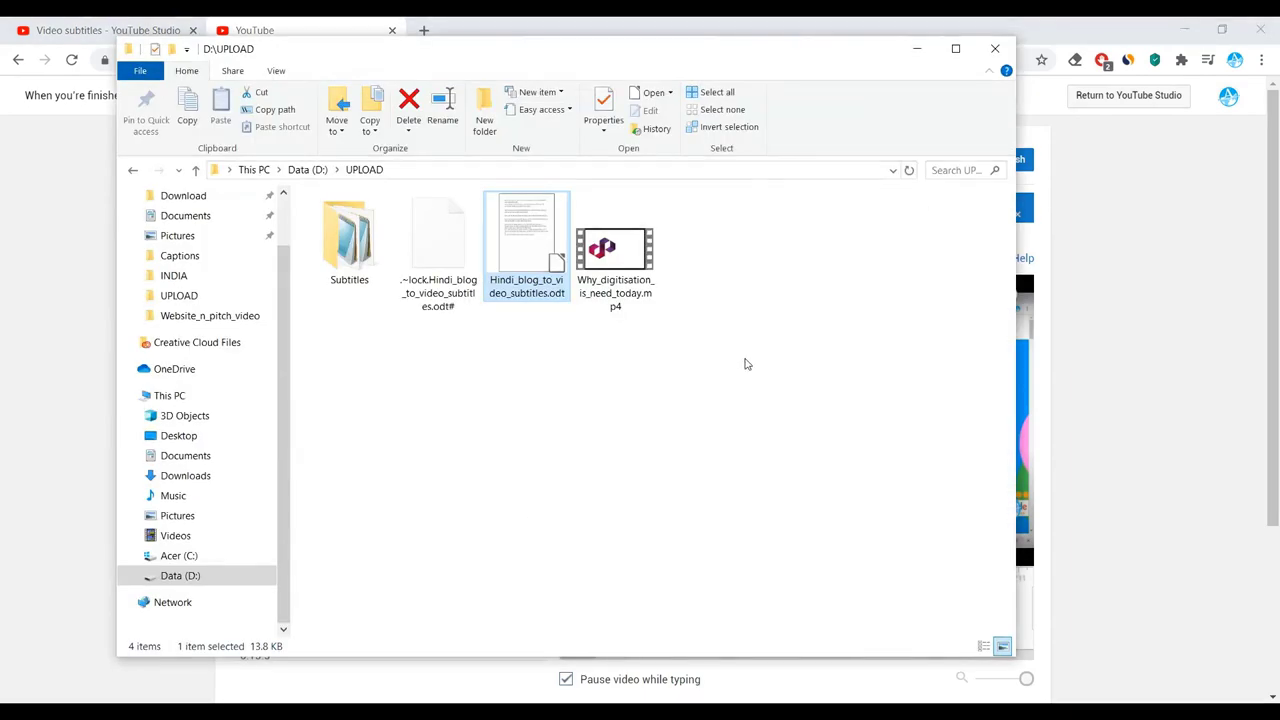
Paste the script's next two Hindi sentences into the 0:03.4 subtitle.
{"action": "left_click", "coordinate": [916, 48]}
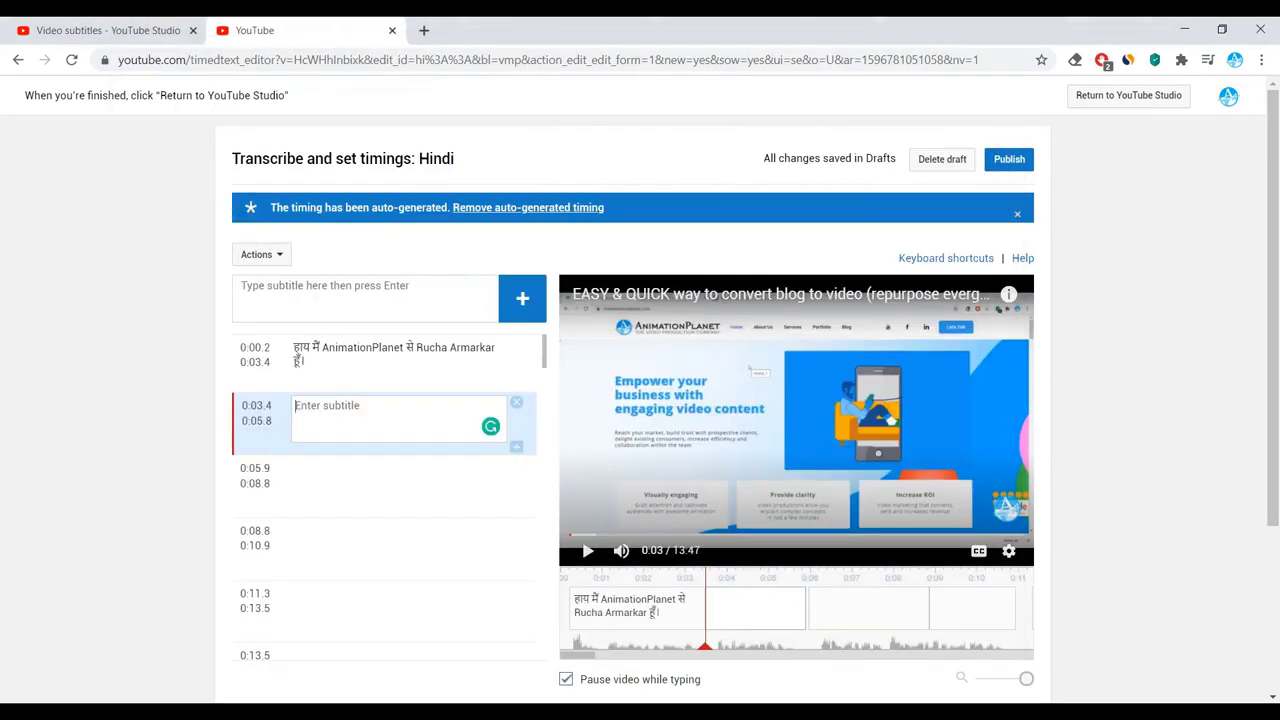
{"action": "left_click", "coordinate": [614, 620]}
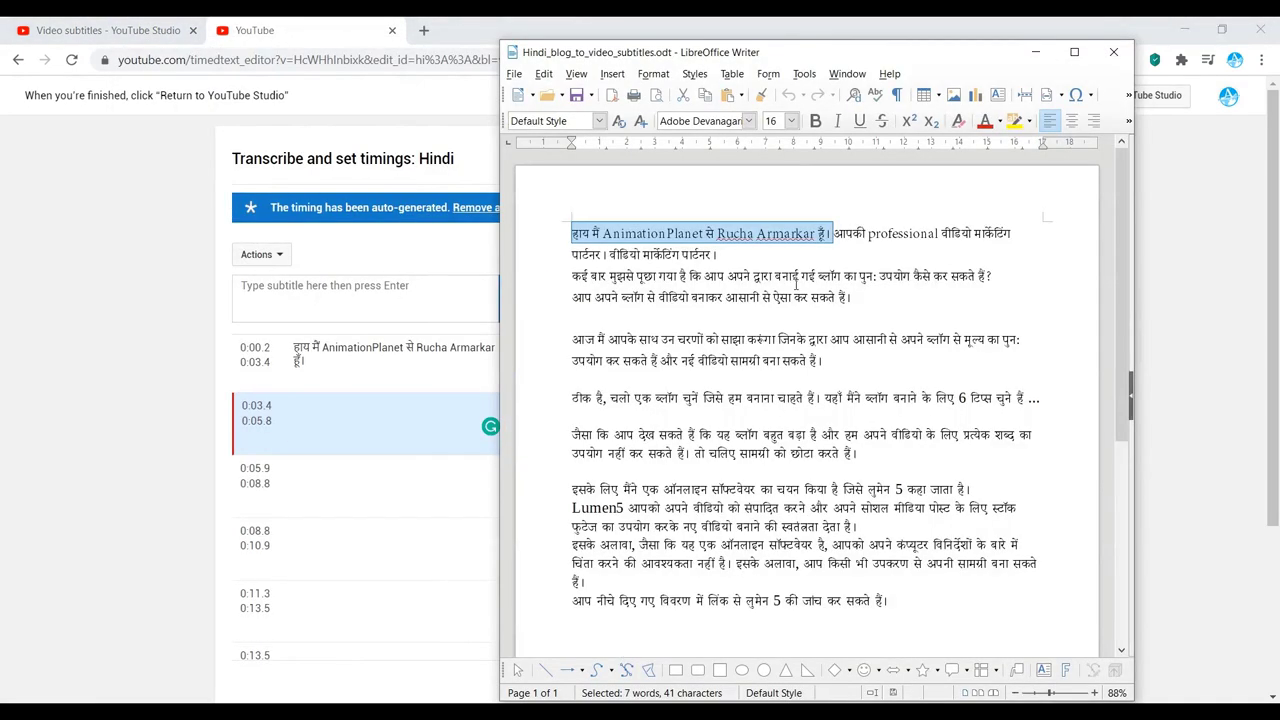
{"action": "left_click_drag", "start_coordinate": [833, 233], "coordinate": [716, 255]}
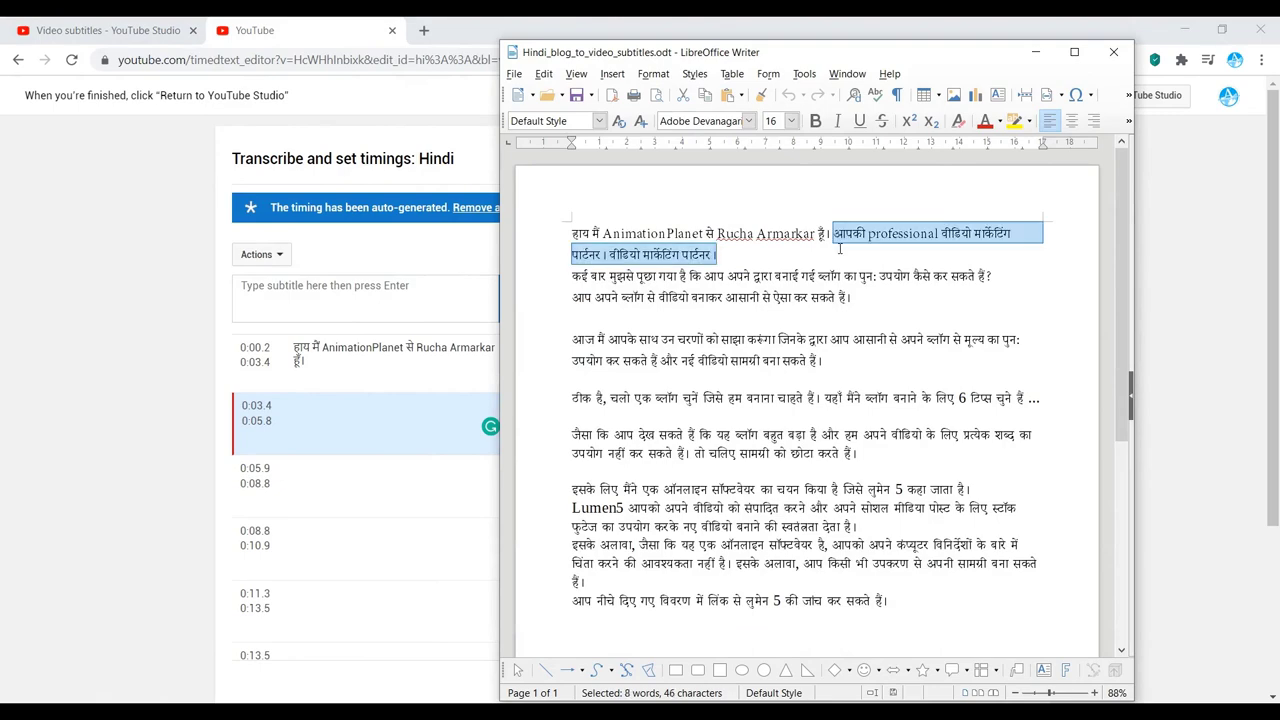
{"action": "key", "text": "ctrl+c"}
{"action": "left_click", "coordinate": [334, 427]}
{"action": "key", "text": "ctrl+v"}
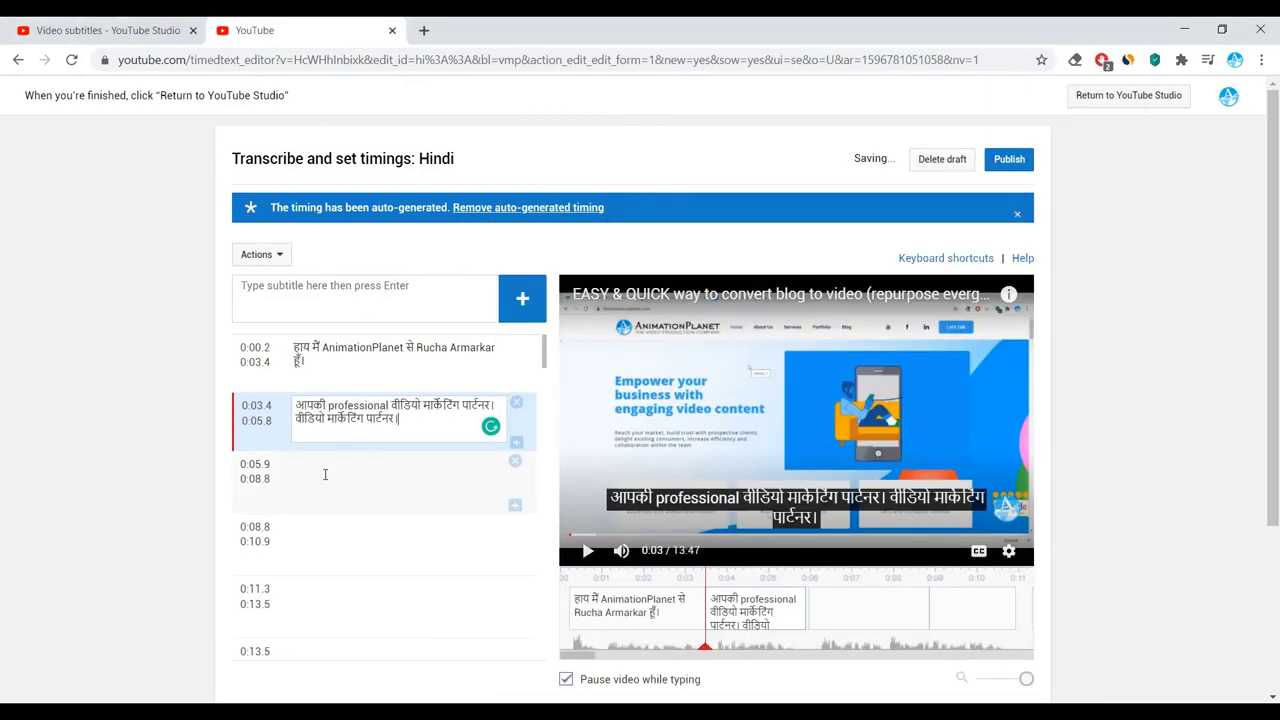
{"action": "key", "text": "Return"}
Paste the following script sentence into the 0:05.9 subtitle.
{"action": "left_click", "coordinate": [614, 620]}
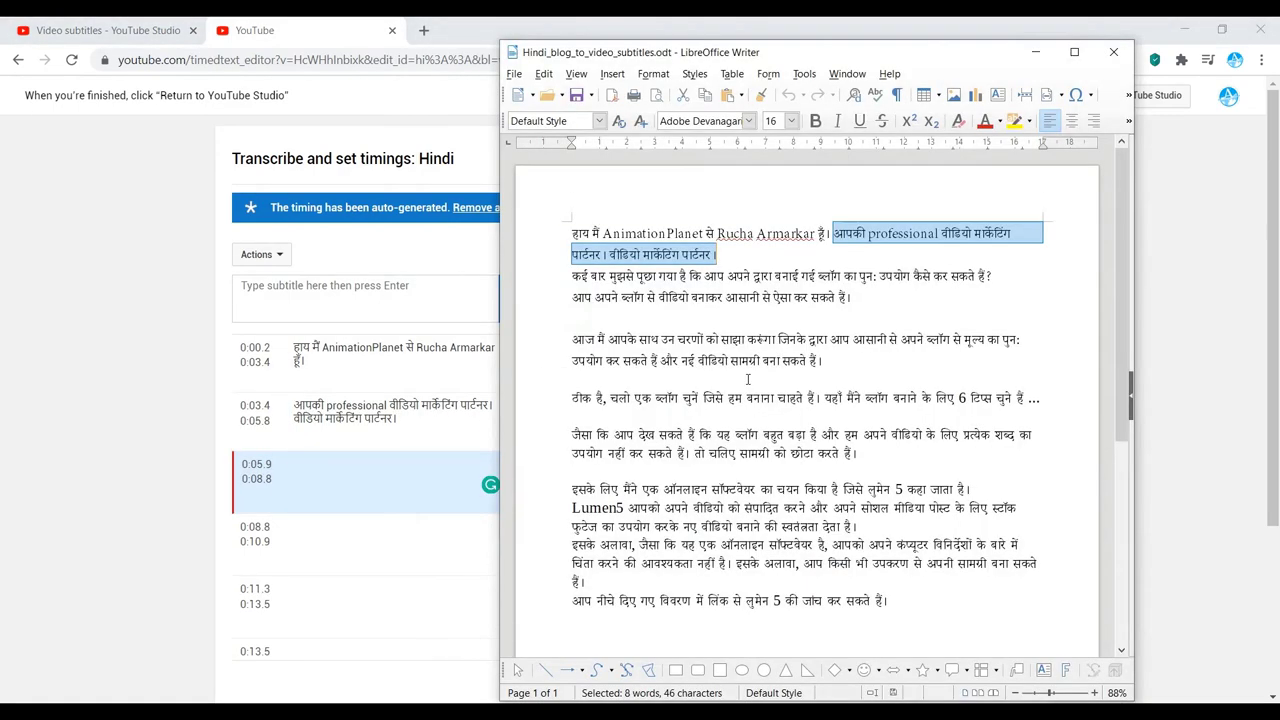
{"action": "left_click_drag", "start_coordinate": [572, 276], "coordinate": [993, 274]}
{"action": "key", "text": "ctrl+c"}
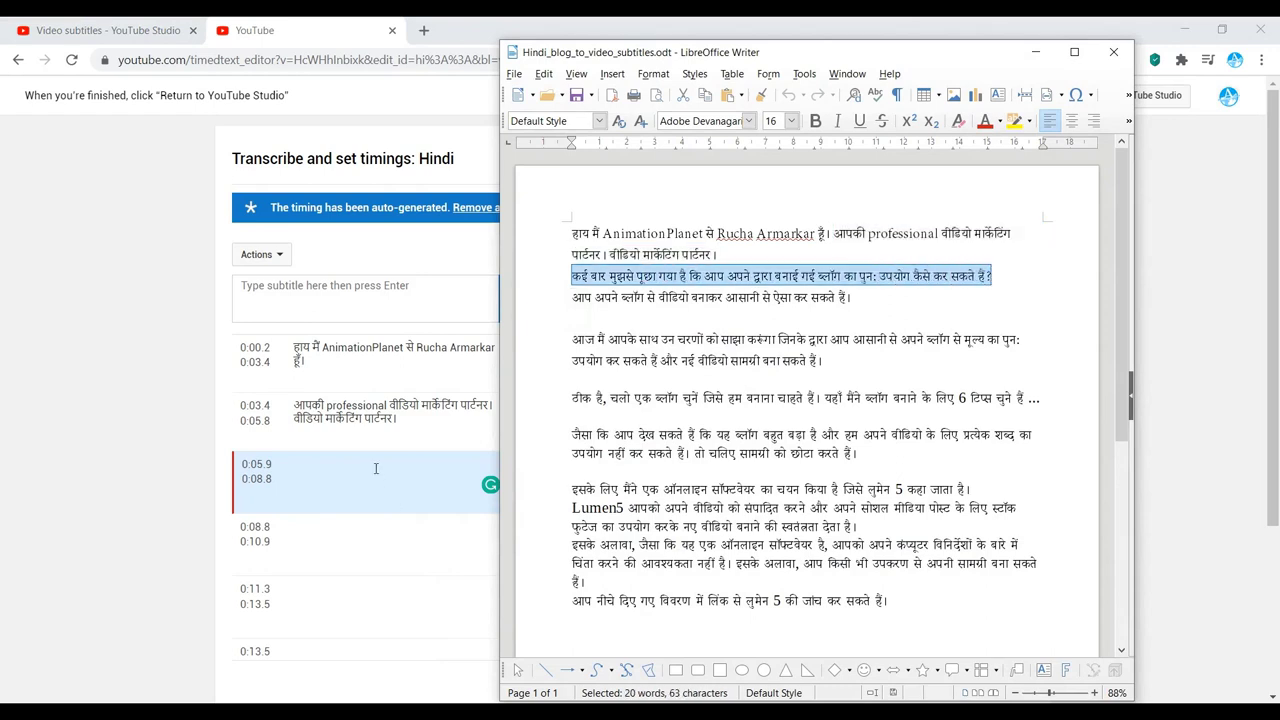
{"action": "left_click", "coordinate": [377, 469]}
{"action": "key", "text": "ctrl+v"}
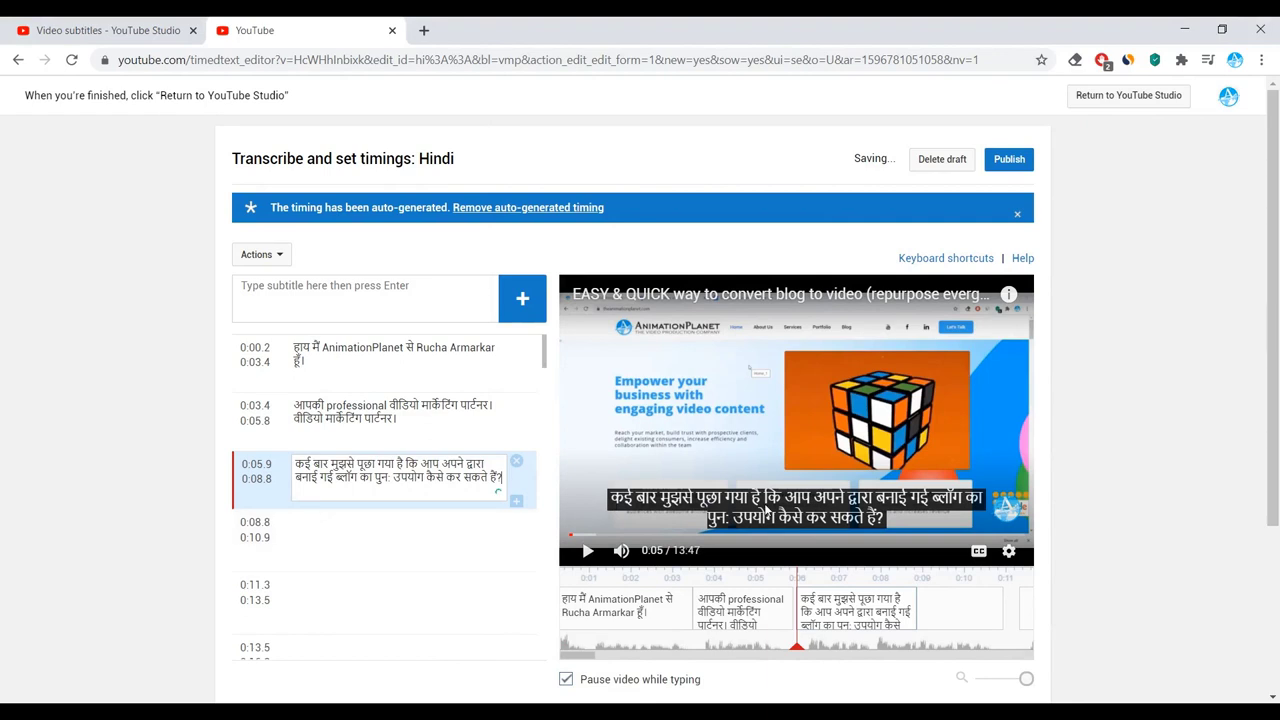
Copy the third subtitle's latter half into the new 0:08.8 entry.
{"action": "left_click", "coordinate": [815, 625]}
{"action": "left_click", "coordinate": [913, 612]}
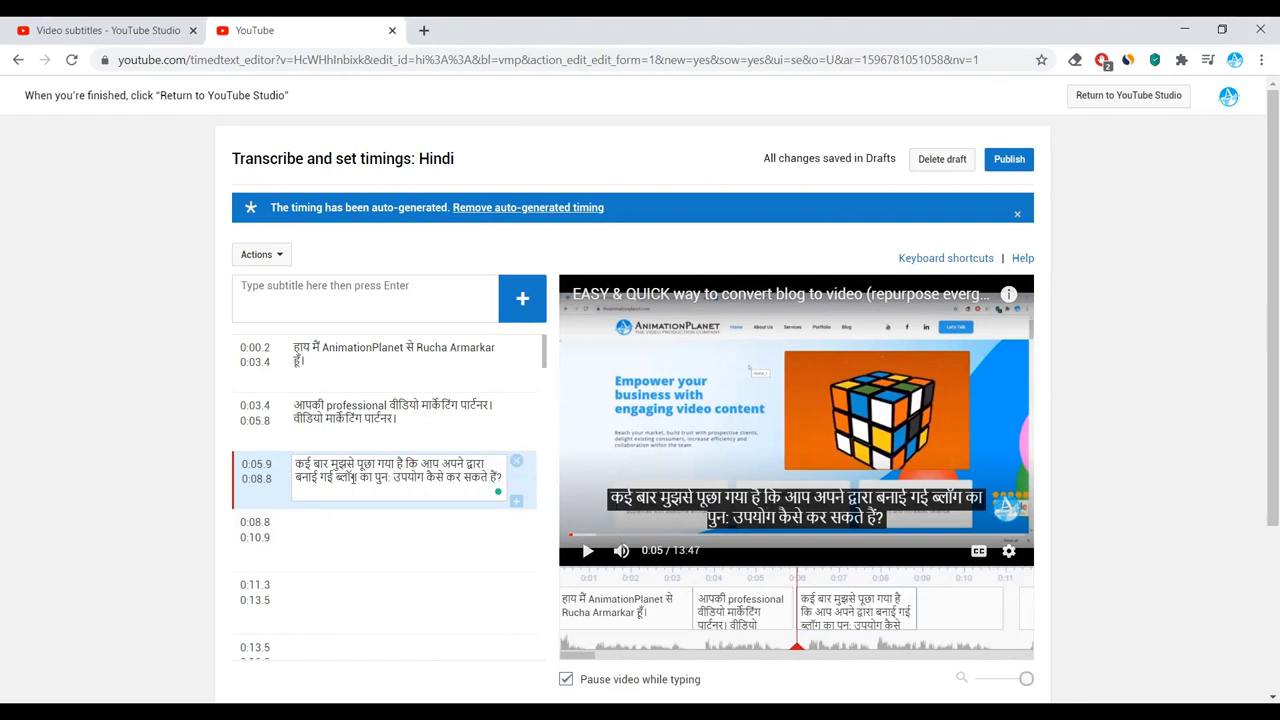
{"action": "left_click_drag", "start_coordinate": [335, 479], "coordinate": [508, 484]}
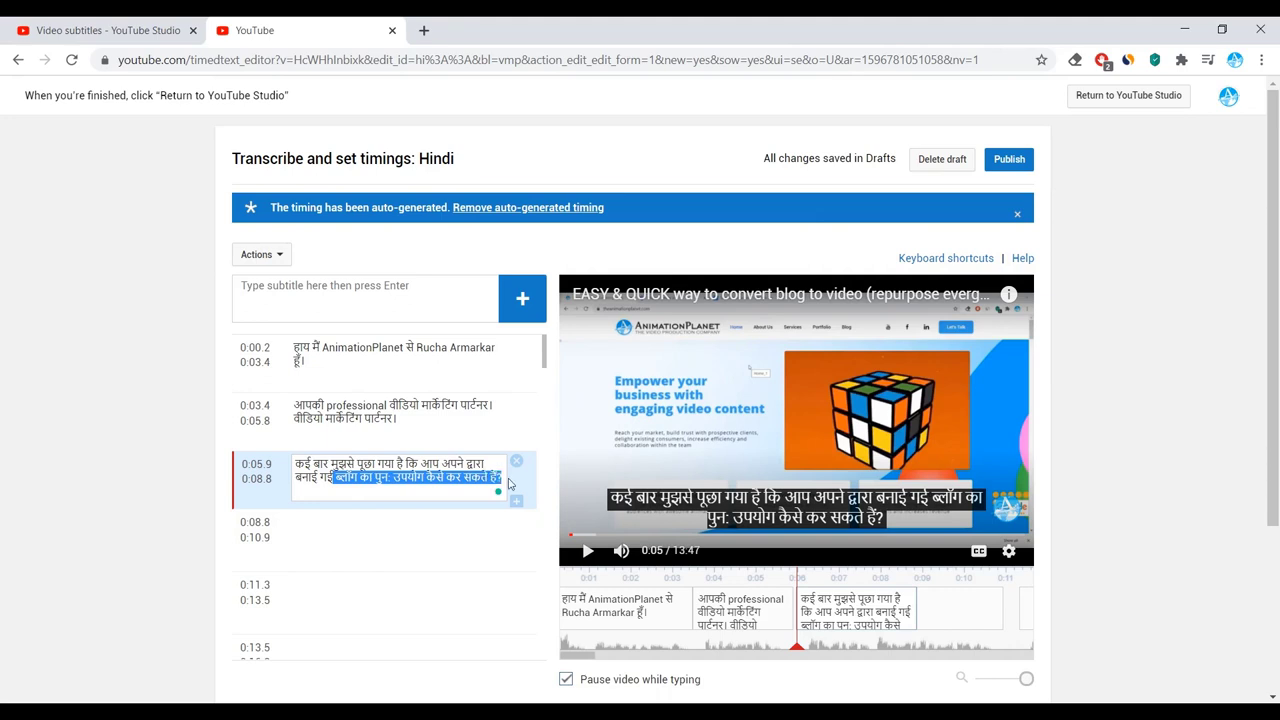
{"action": "key", "text": "ctrl+c"}
{"action": "left_click", "coordinate": [347, 538]}
{"action": "key", "text": "ctrl+v"}
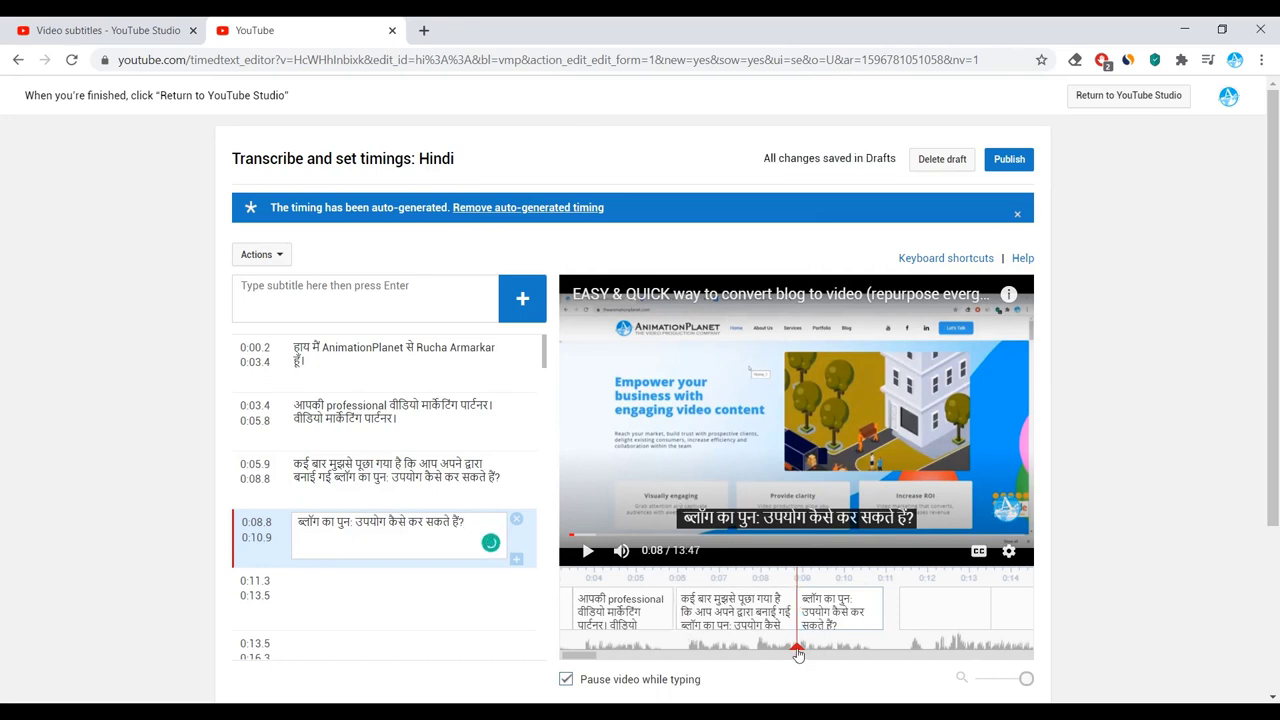
{"action": "left_click_drag", "start_coordinate": [797, 653], "coordinate": [566, 651]}
Preview to 0:07 and delete the repeated second line of the 0:03.4 subtitle.
{"action": "left_click", "coordinate": [588, 551]}
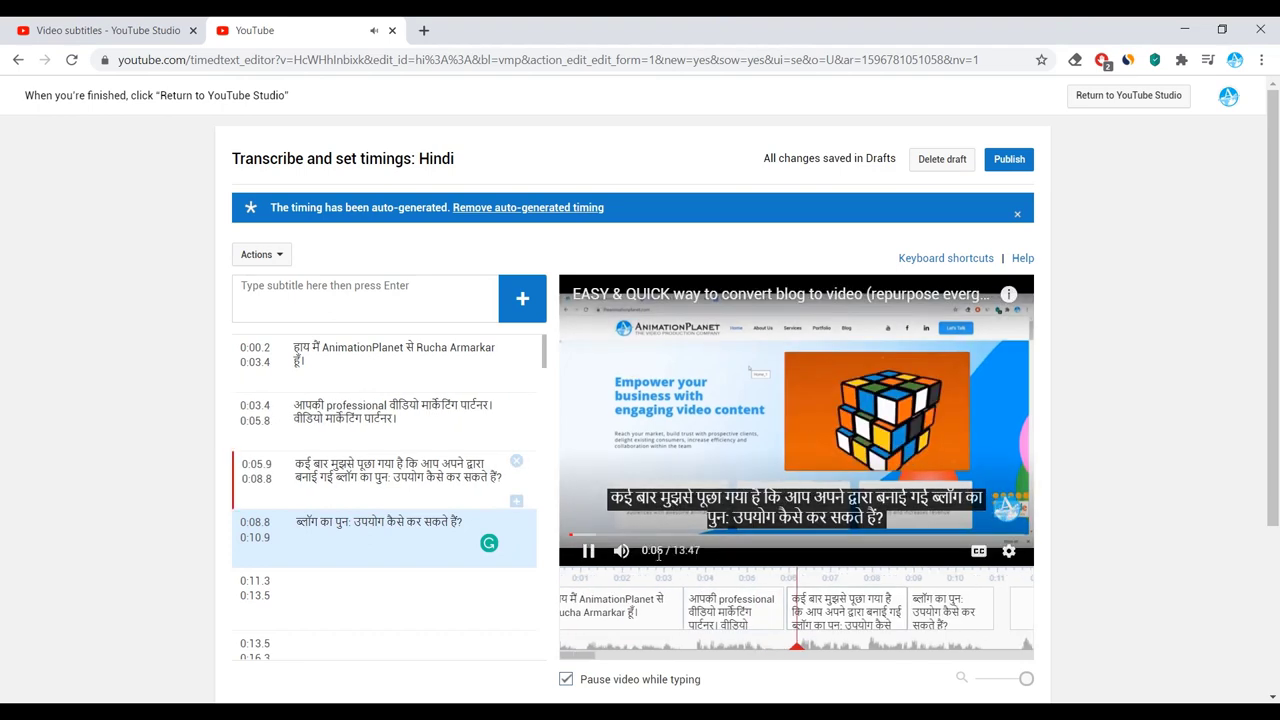
{"action": "left_click", "coordinate": [588, 550]}
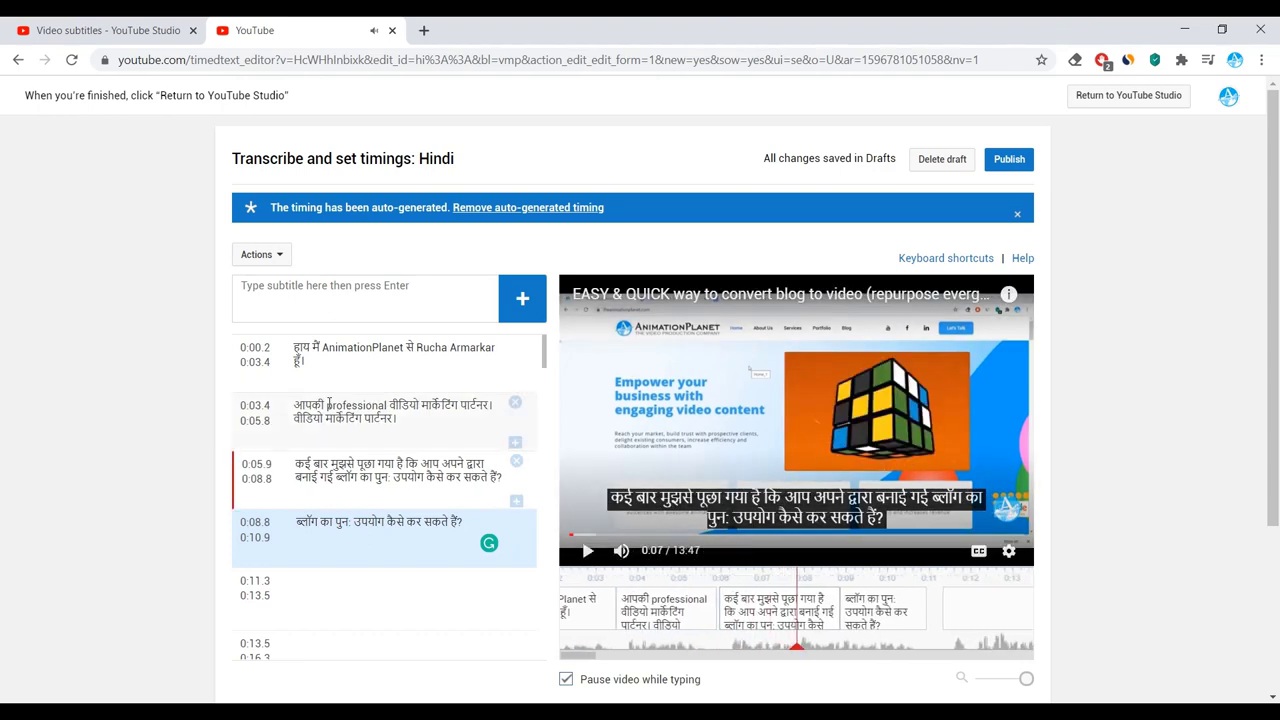
{"action": "left_click", "coordinate": [328, 404]}
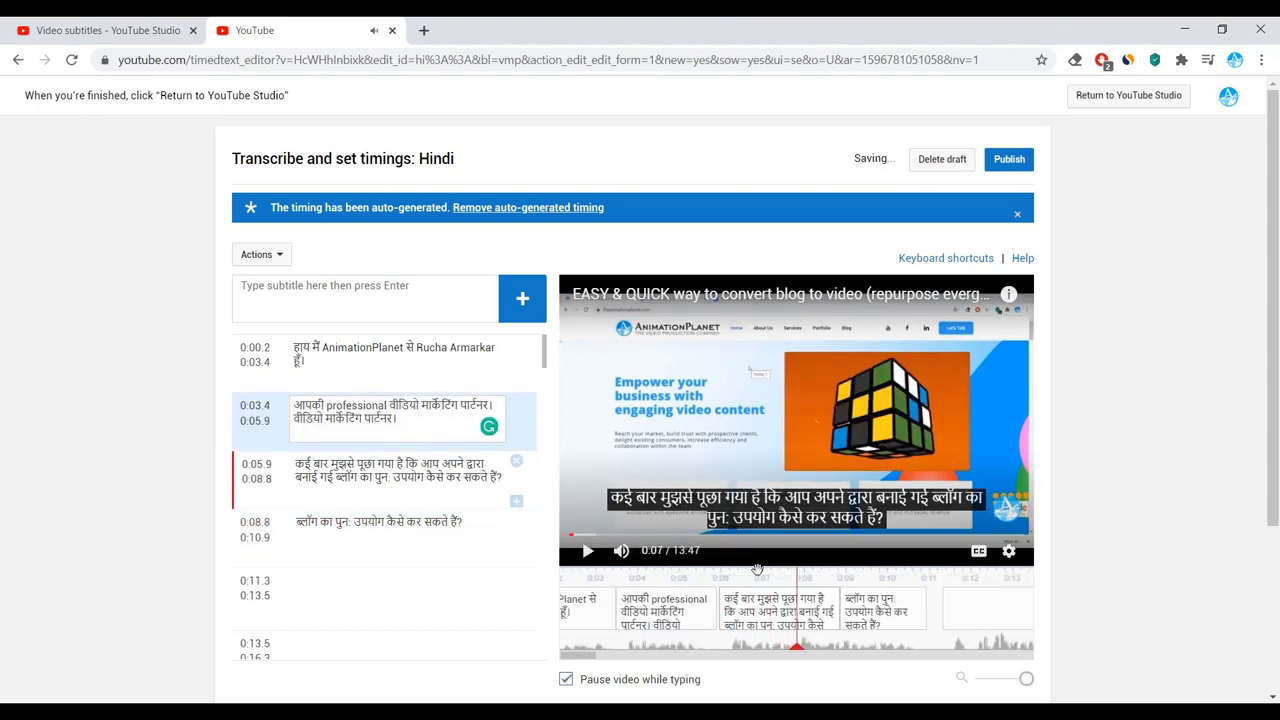
{"action": "left_click", "coordinate": [867, 584]}
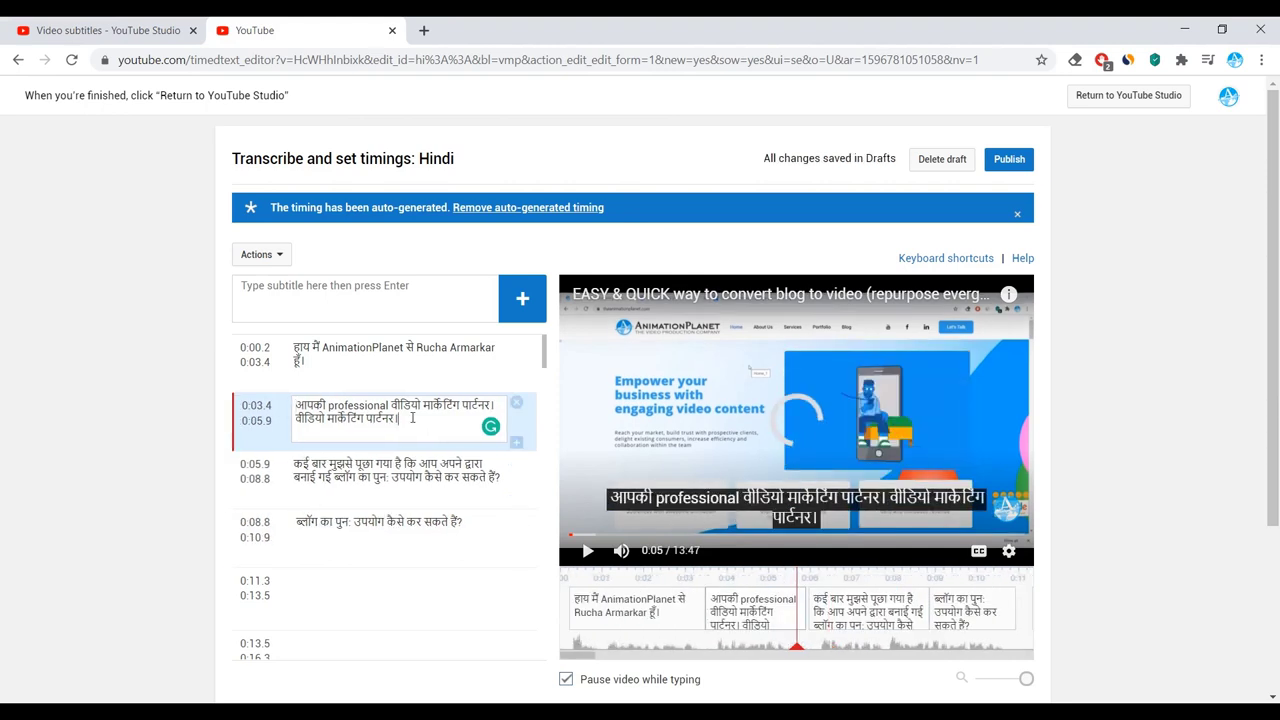
{"action": "left_click_drag", "start_coordinate": [336, 419], "coordinate": [292, 419]}
{"action": "key", "text": "BackSpace"}
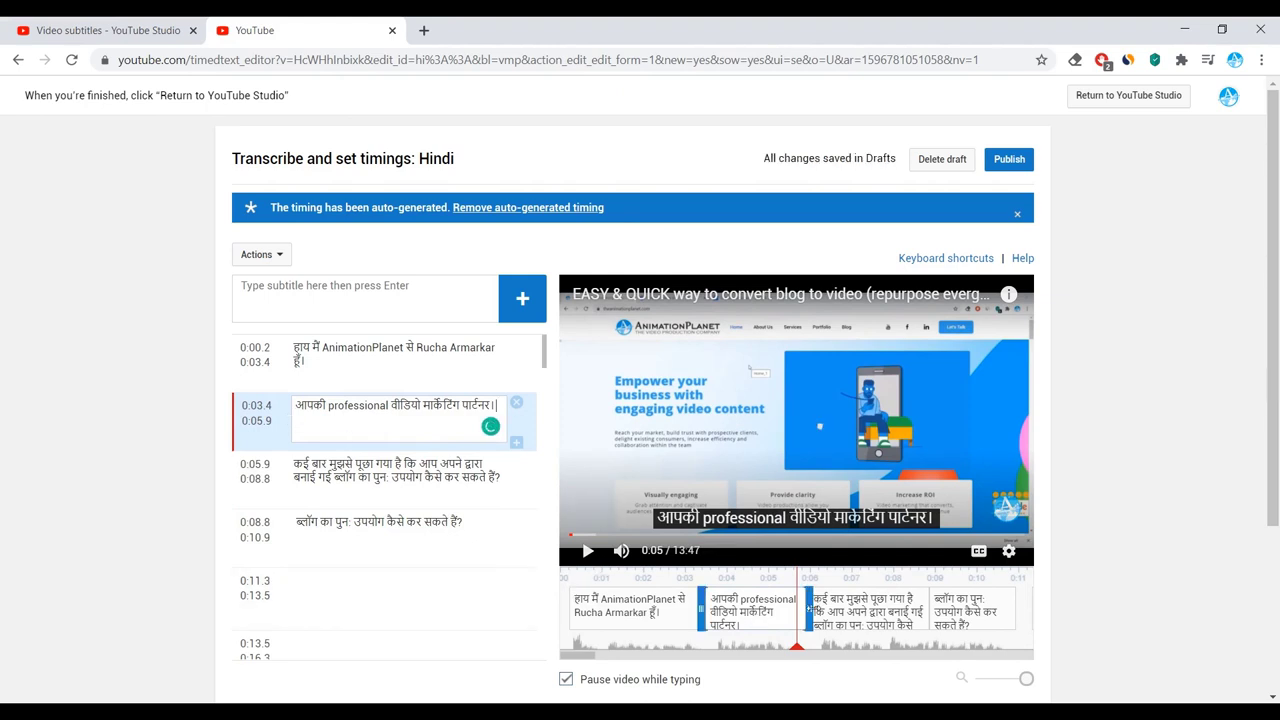
Review the 0:05.9, 0:08.8 and empty 0:11.3 entries, then scrub near the 10:30 end.
{"action": "left_click", "coordinate": [380, 470]}
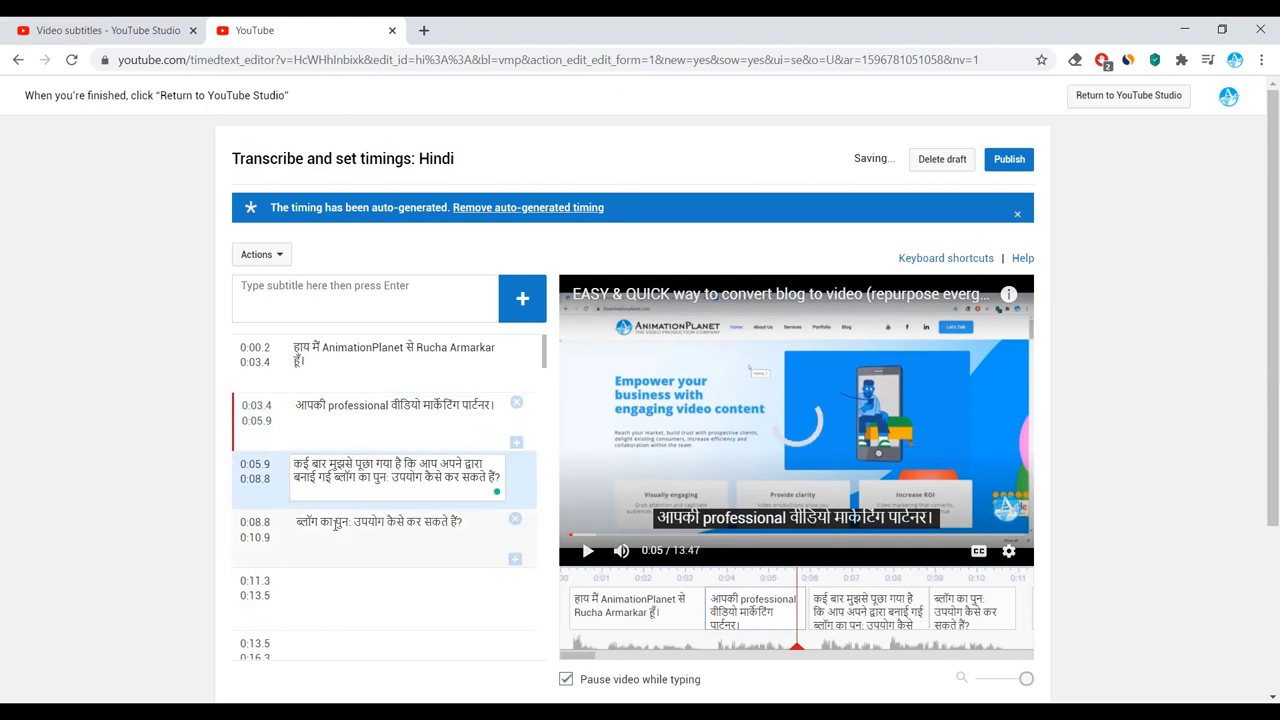
{"action": "left_click", "coordinate": [380, 528]}
{"action": "left_click", "coordinate": [362, 598]}
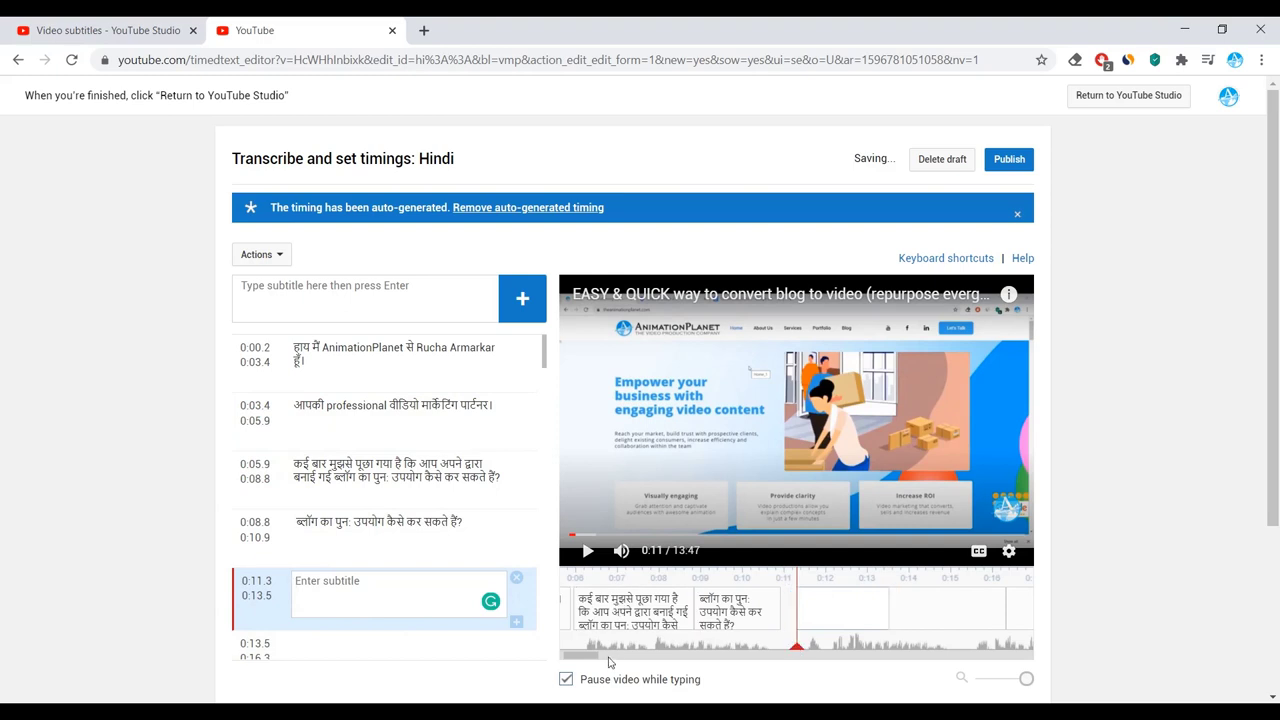
{"action": "left_click_drag", "start_coordinate": [585, 655], "coordinate": [912, 655]}
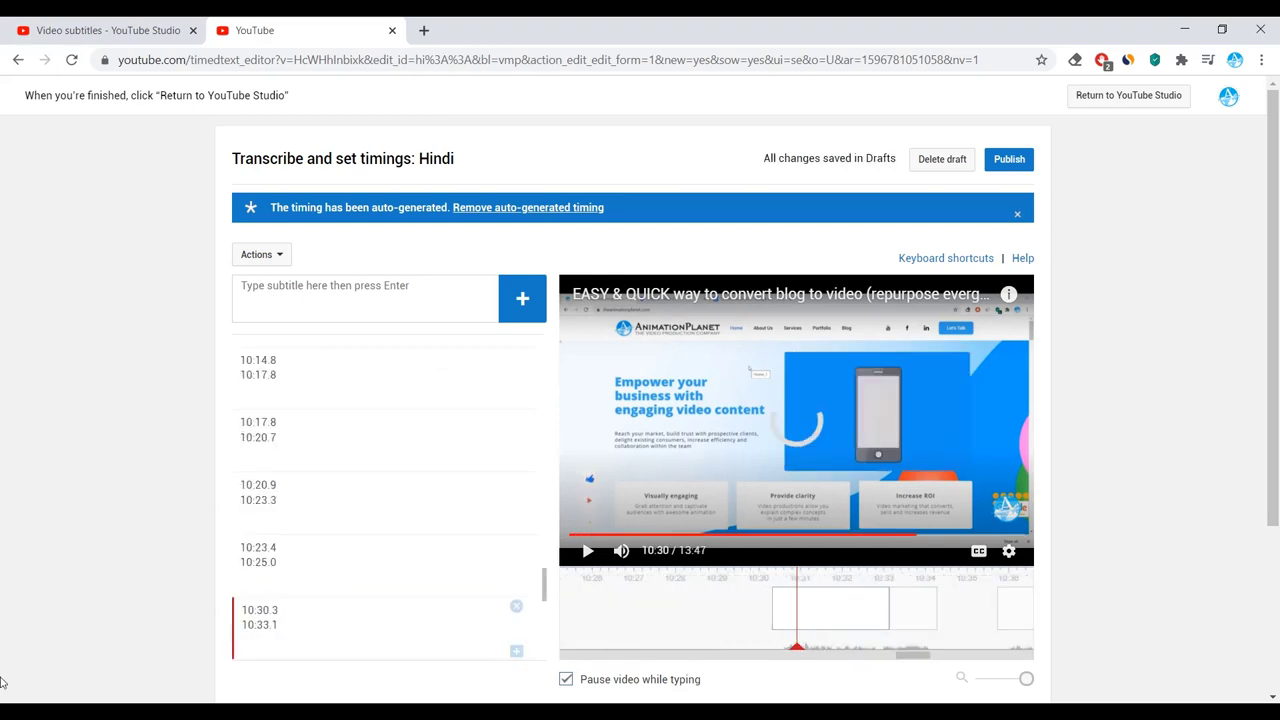
Publish the Hindi subtitles and preview them with CC on, pausing at 0:04.
{"action": "left_click", "coordinate": [1019, 170]}
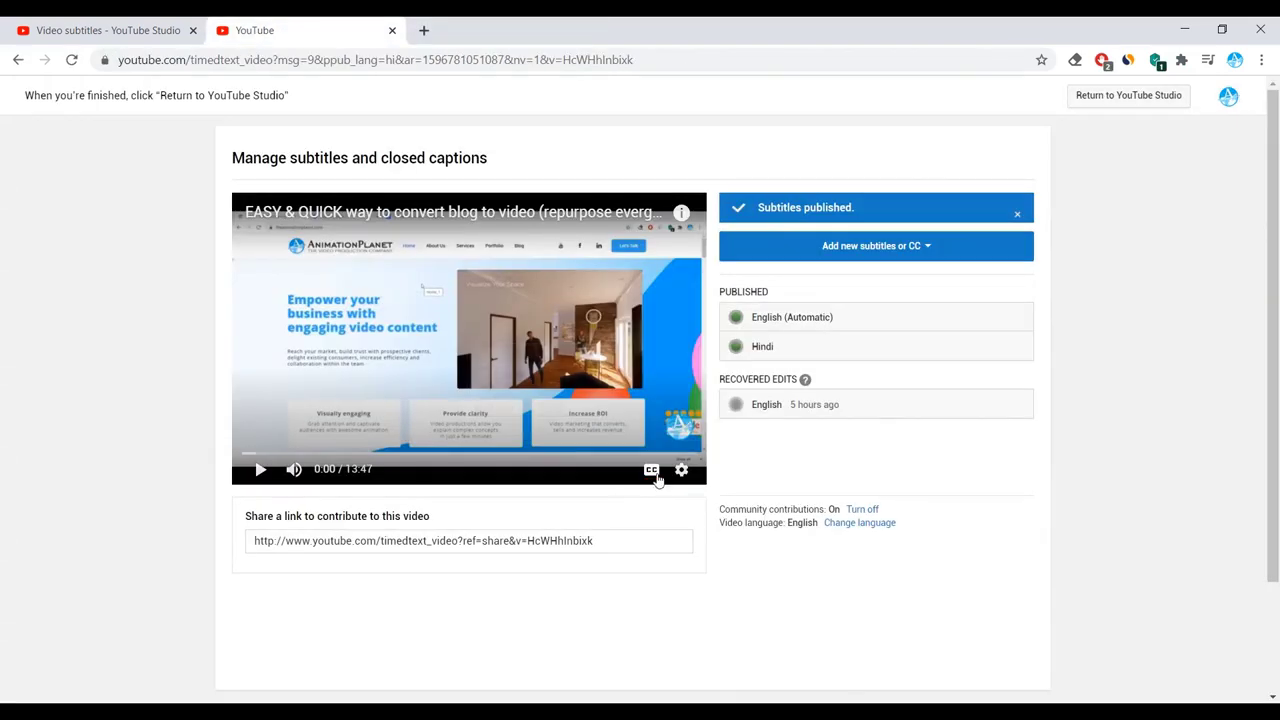
{"action": "left_click", "coordinate": [652, 474]}
{"action": "left_click", "coordinate": [260, 470]}
{"action": "left_click", "coordinate": [260, 470]}
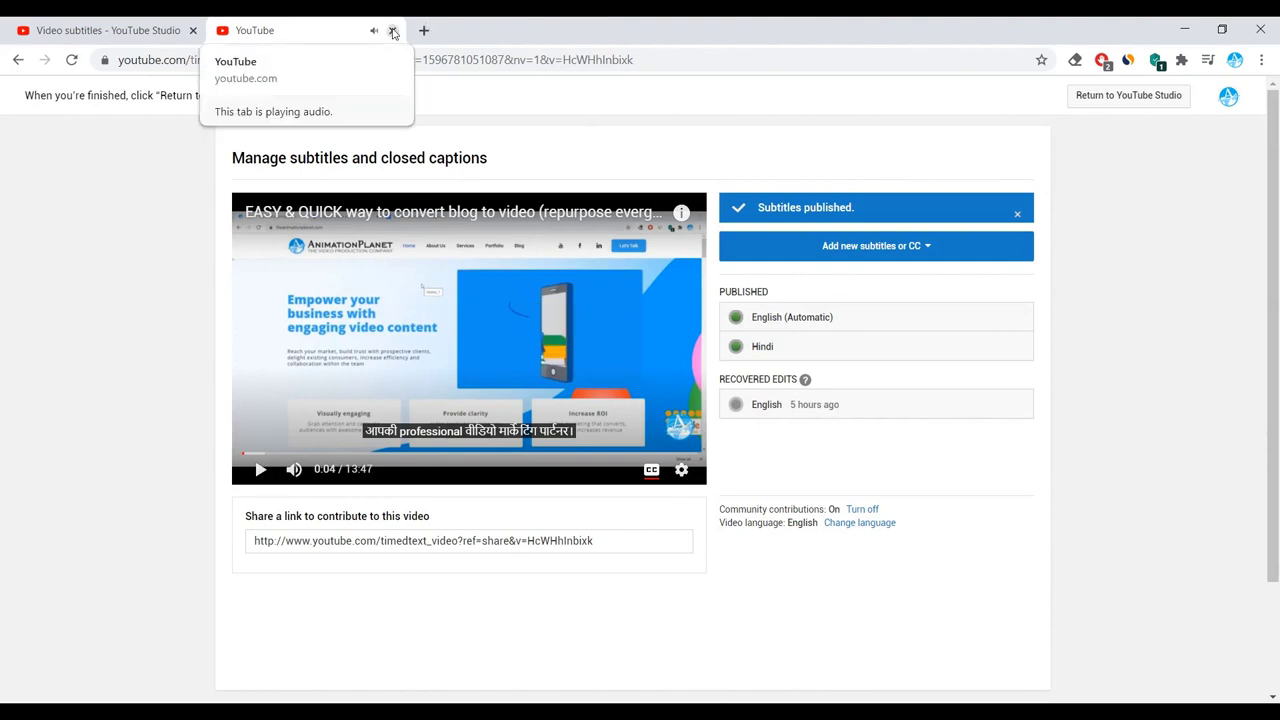
In Channel subtitles, open the options of the English (Automatic) track for 'Why digitisation is need today'.
{"action": "left_click", "coordinate": [1108, 97]}
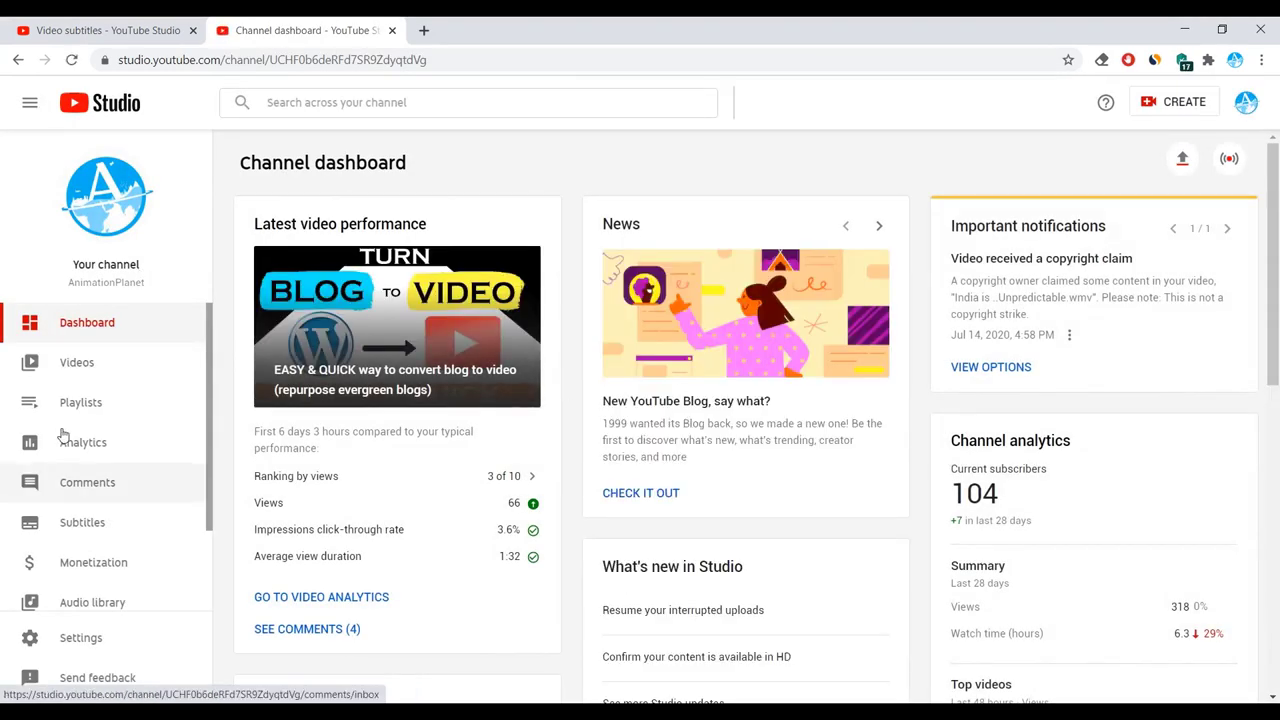
{"action": "left_click", "coordinate": [82, 368]}
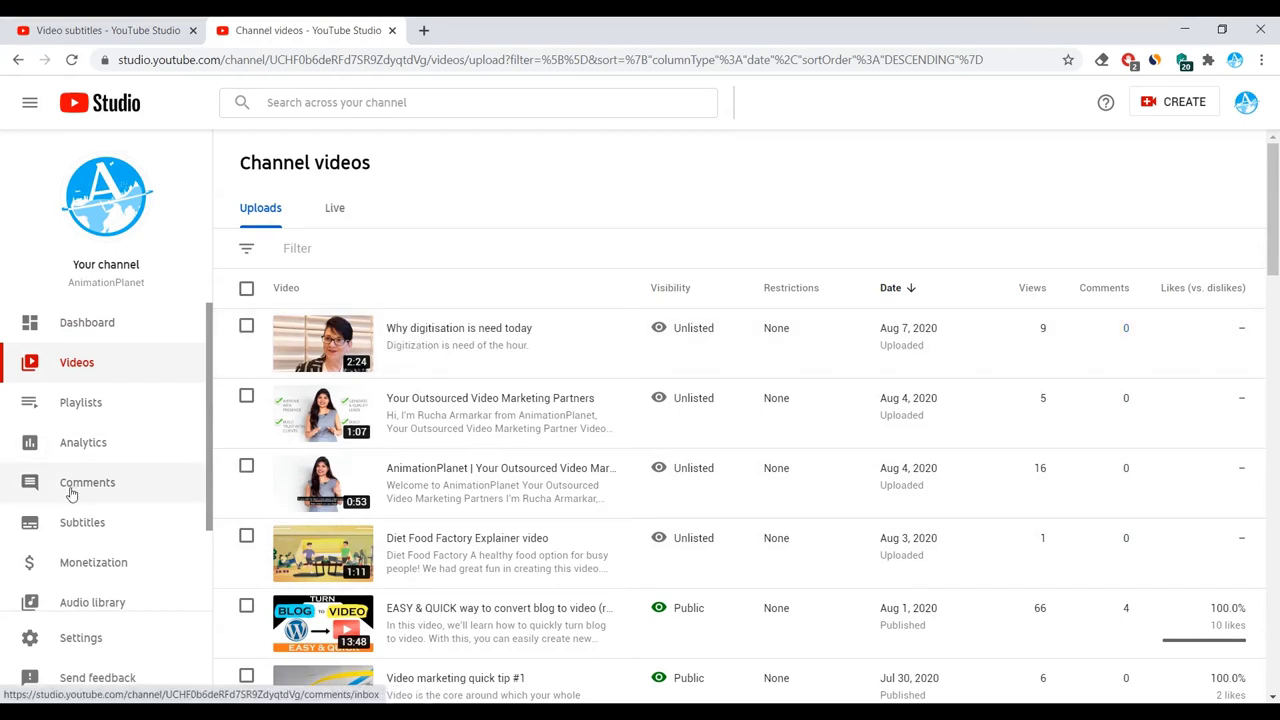
{"action": "left_click", "coordinate": [83, 524]}
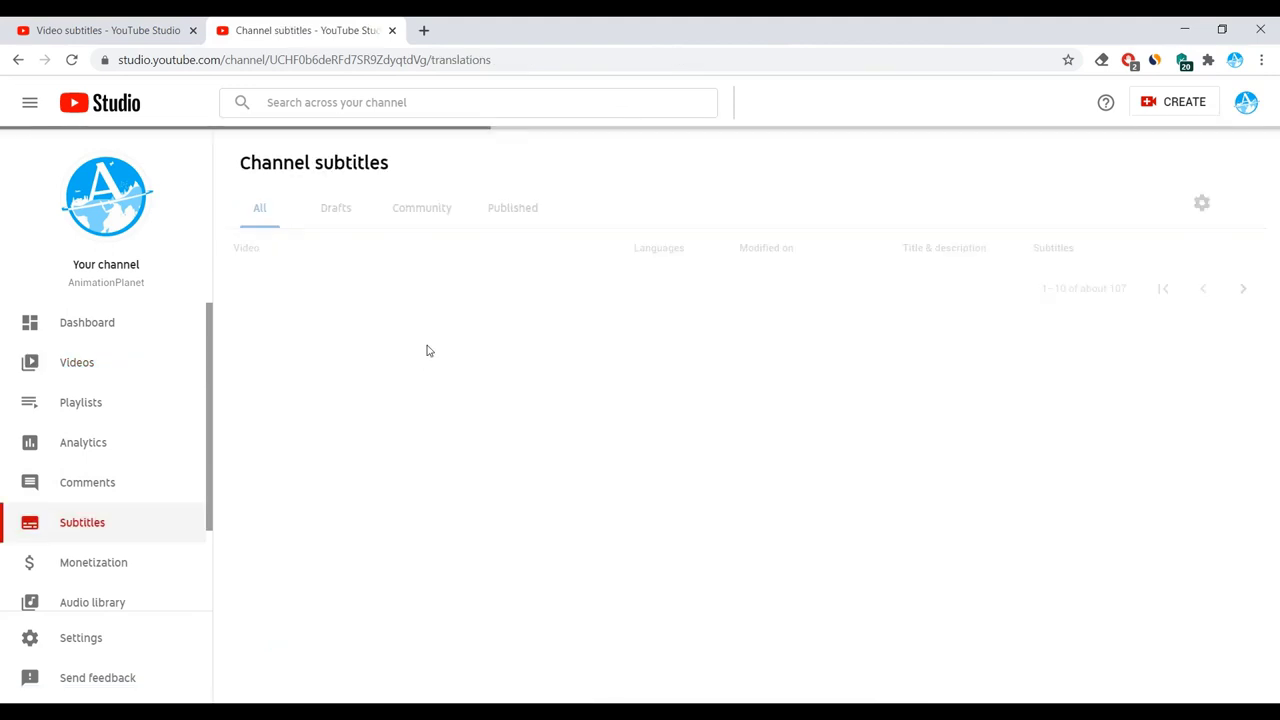
{"action": "left_click", "coordinate": [649, 289]}
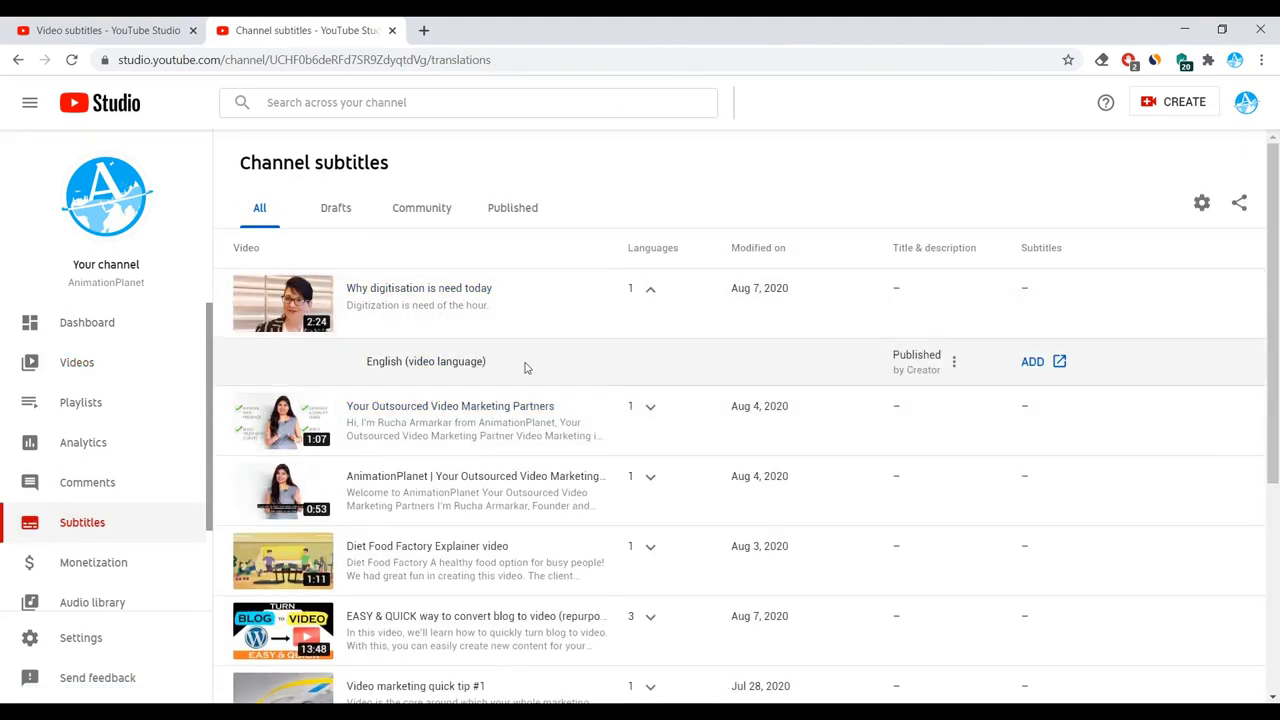
{"action": "left_click", "coordinate": [650, 303]}
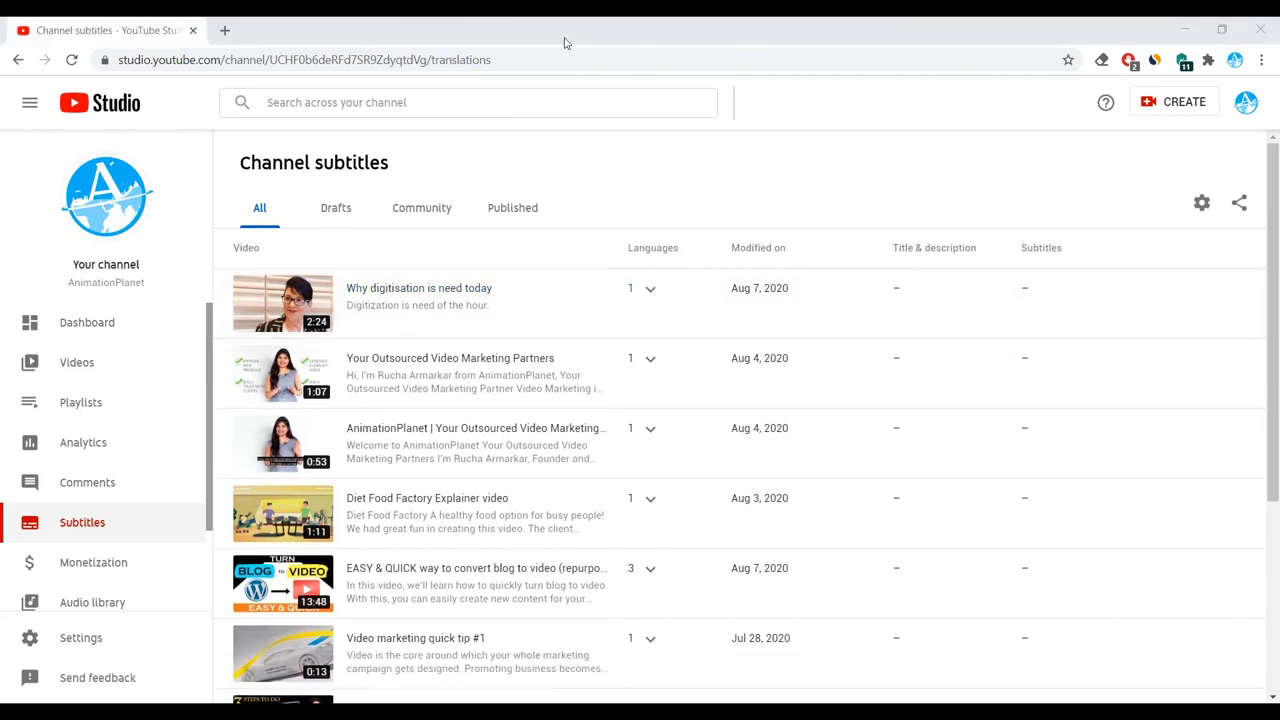
{"action": "left_click", "coordinate": [652, 292]}
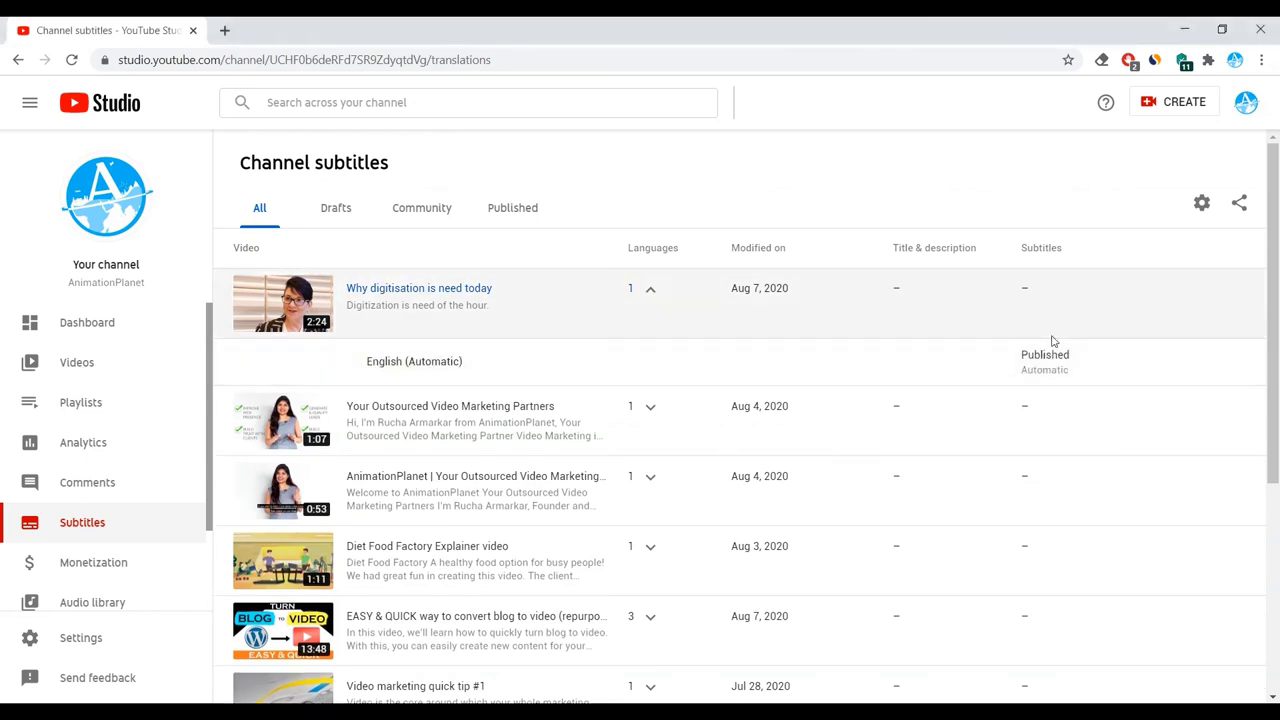
{"action": "left_click", "coordinate": [1072, 362]}
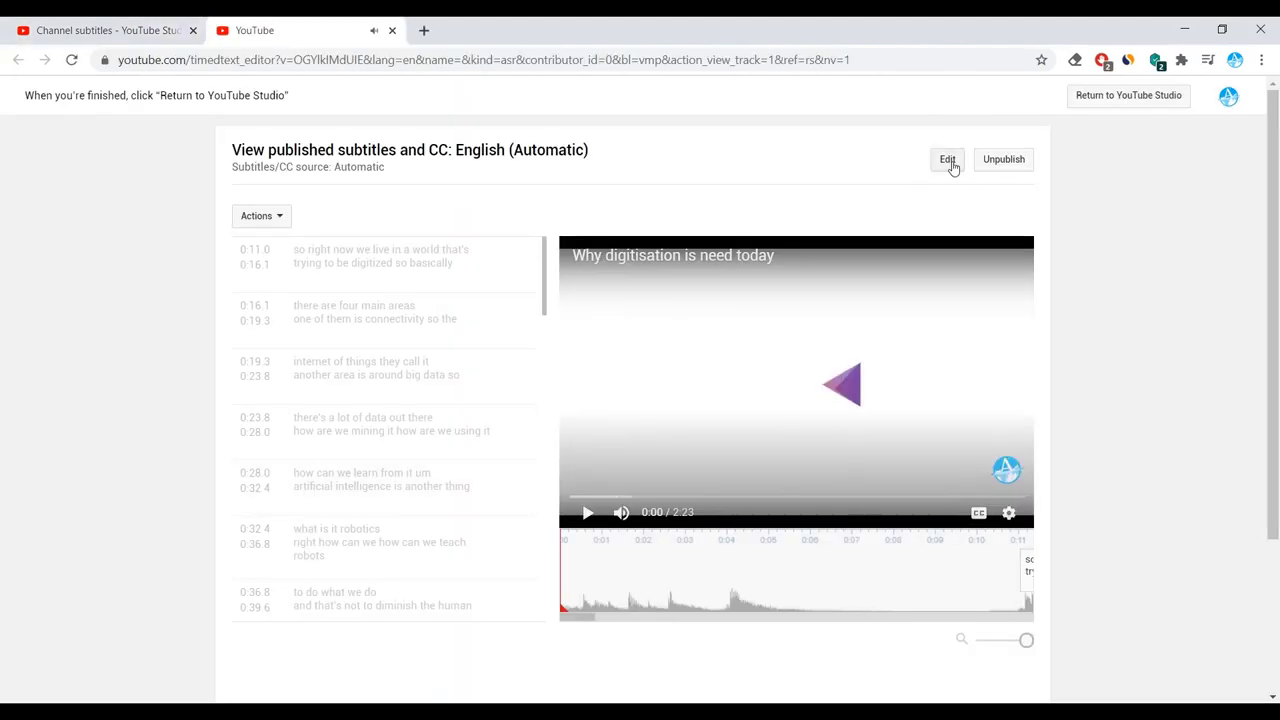
Edit the English automatic subtitles in Classic Studio, playing the video to 0:32.
{"action": "left_click", "coordinate": [950, 164]}
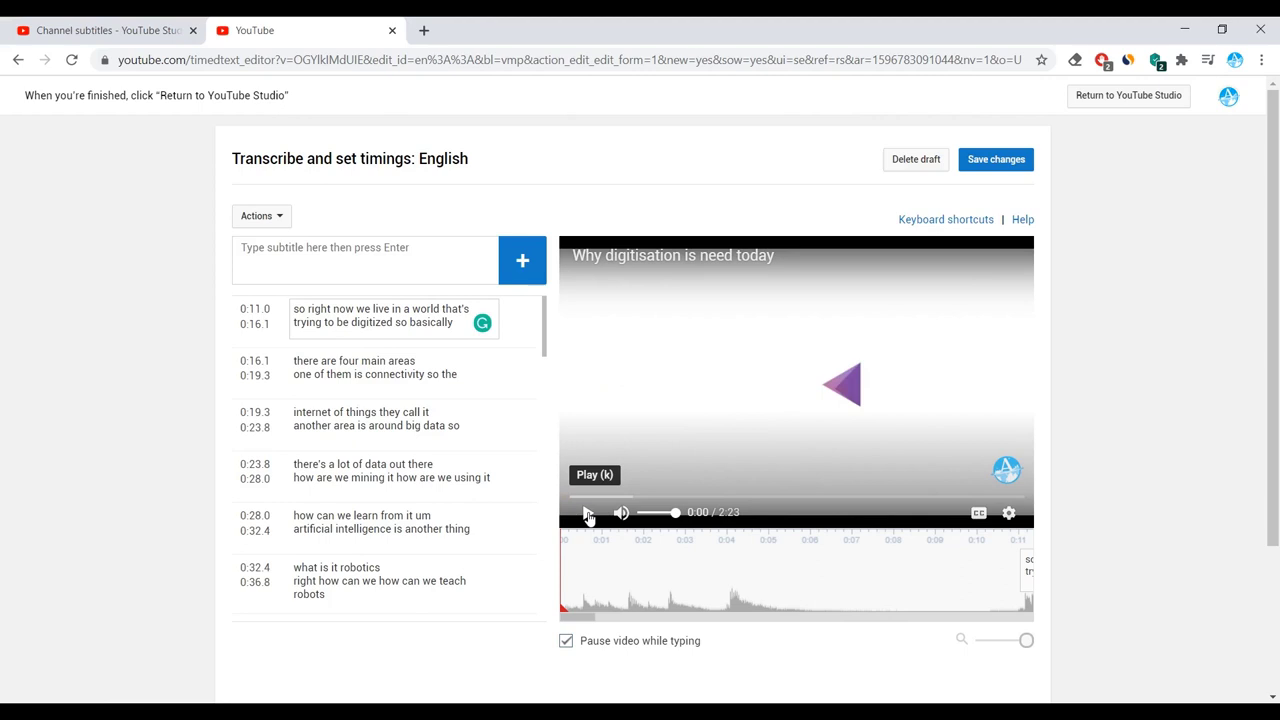
{"action": "key", "text": "XF86AudioLowerVolume"}
{"action": "key", "text": "XF86AudioRaiseVolume"}
{"action": "key", "text": "XF86AudioRaiseVolume"}
{"action": "left_click", "coordinate": [588, 514]}
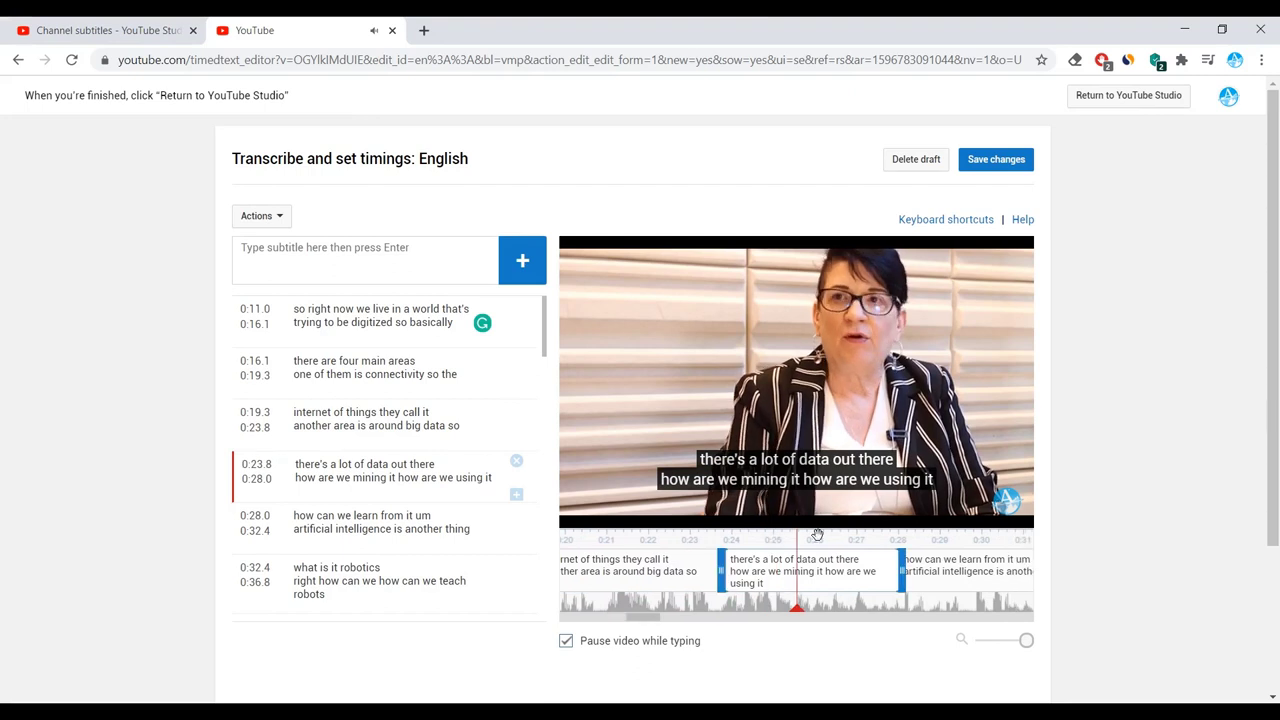
{"action": "mouse_move", "coordinate": [590, 513]}
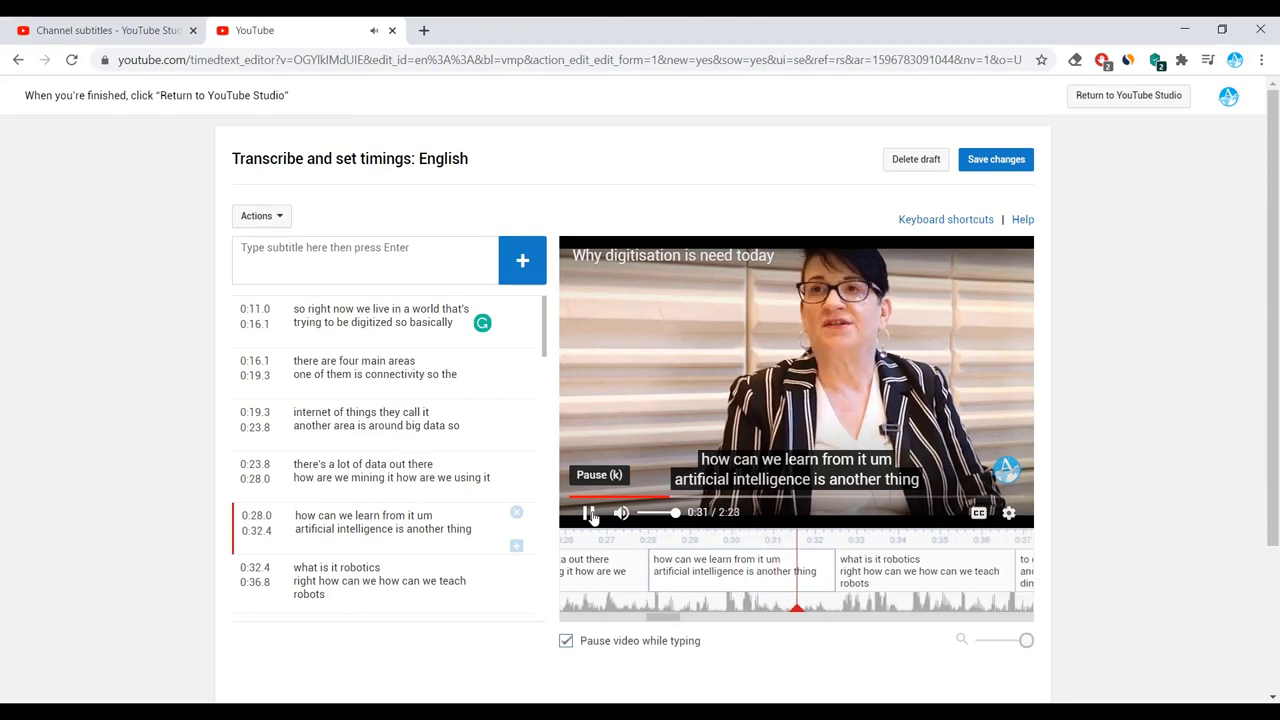
{"action": "left_click", "coordinate": [590, 513]}
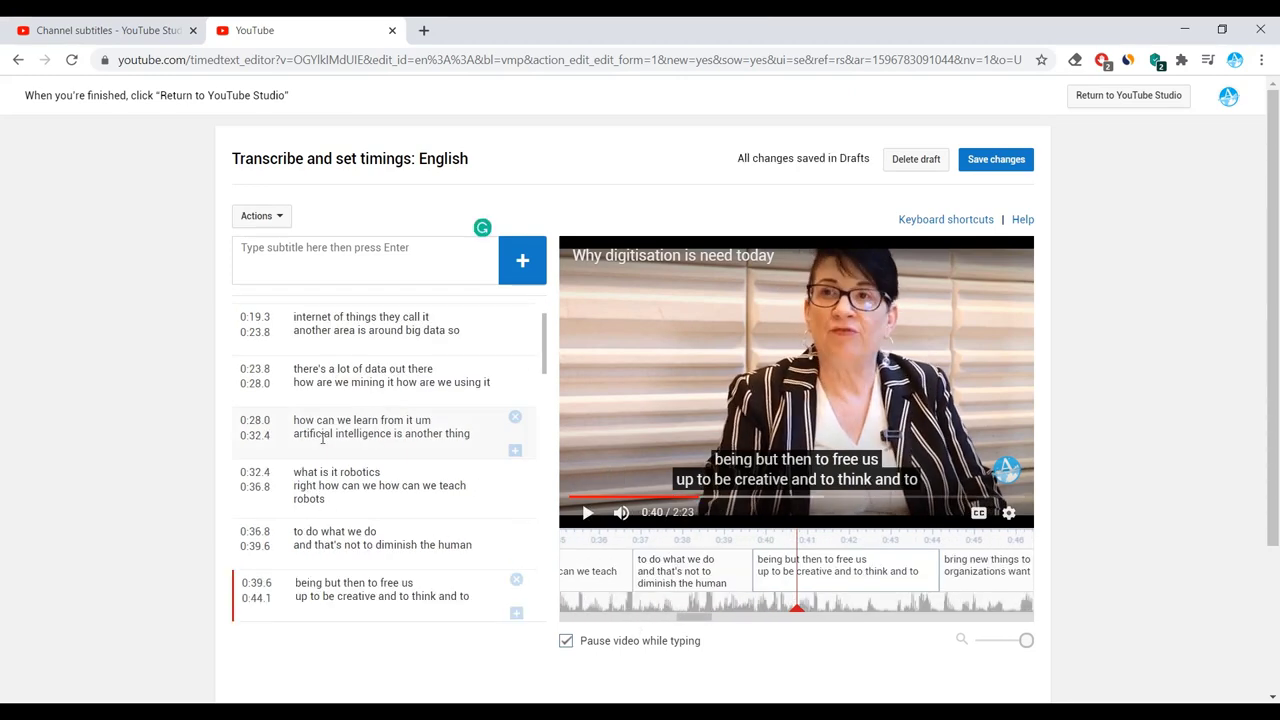
Scroll down and open the last 2:22.9–2:25.0 'you' subtitle.
{"action": "scroll", "coordinate": [392, 535], "scroll_direction": "down", "scroll_amount": 4}
{"action": "scroll", "coordinate": [392, 535], "scroll_direction": "down", "scroll_amount": 10}
{"action": "scroll", "coordinate": [392, 535], "scroll_direction": "down", "scroll_amount": 3}
{"action": "left_click", "coordinate": [382, 576]}
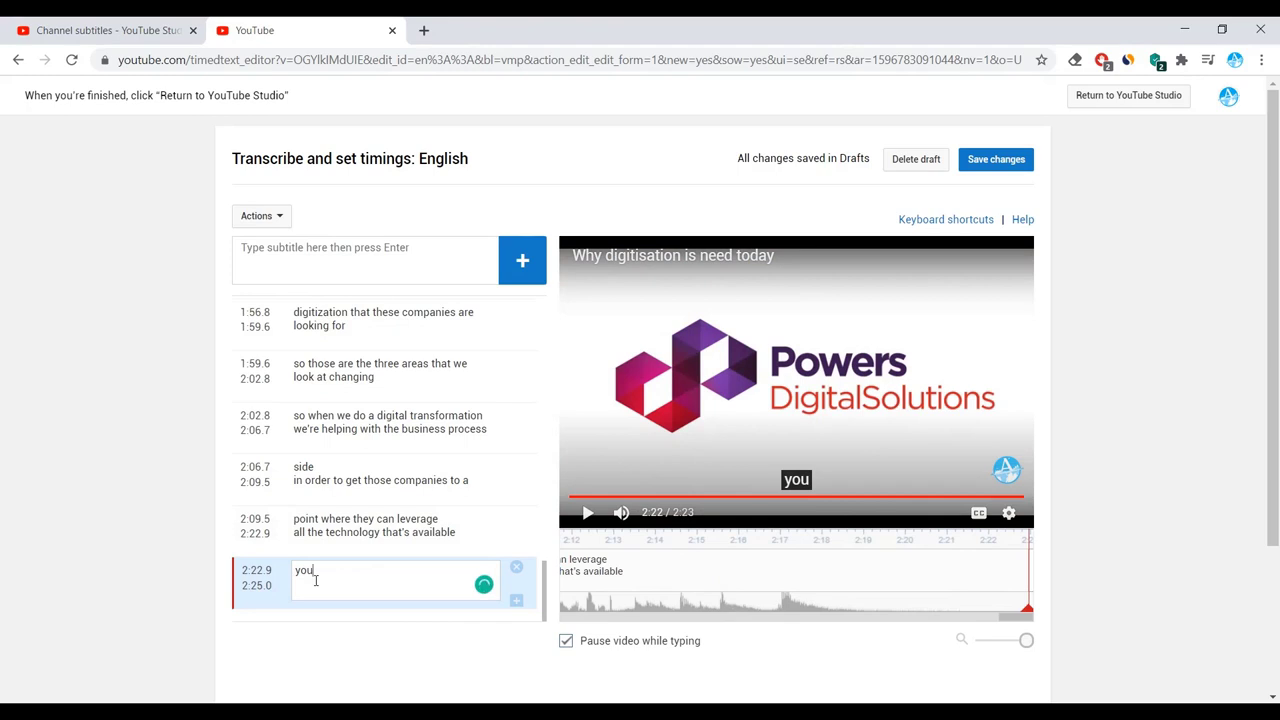
Move 'you' from the final entry onto the 2:09.5 caption and delete the empty 2:22.9 entry.
{"action": "left_click_drag", "start_coordinate": [328, 574], "coordinate": [286, 569]}
{"action": "key", "text": "BackSpace"}
{"action": "left_click", "coordinate": [464, 531]}
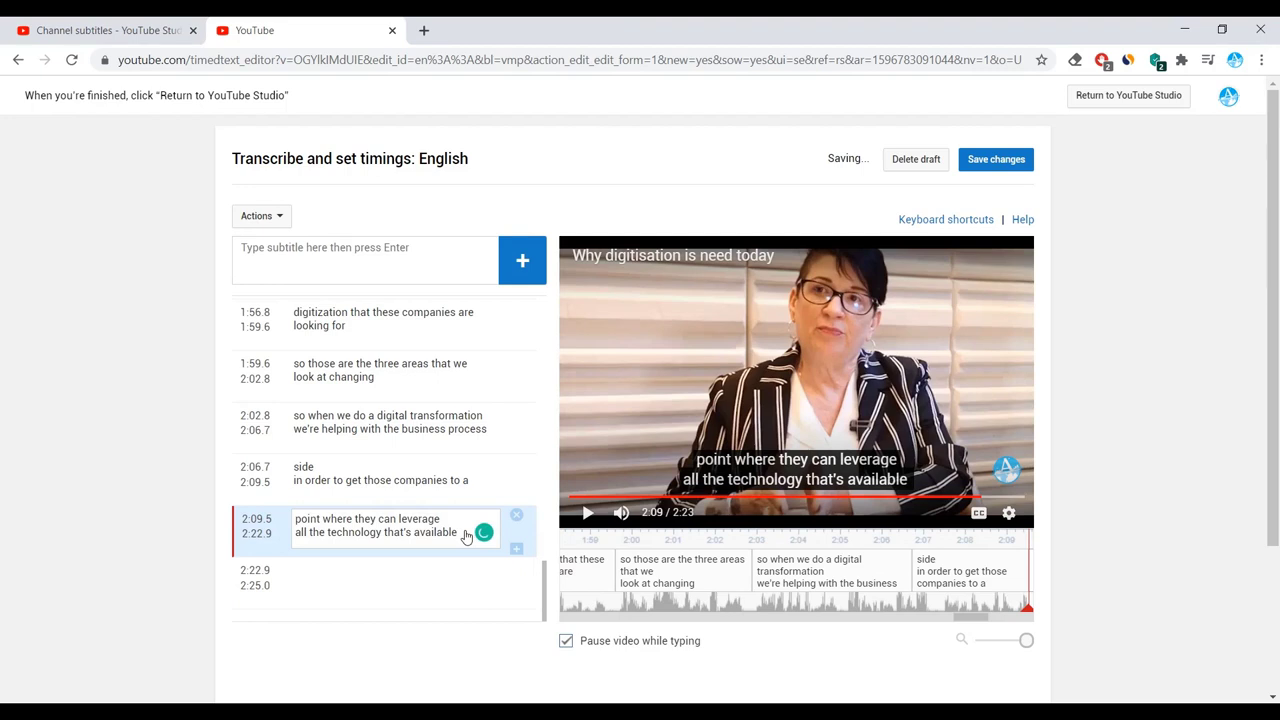
{"action": "type", "text": "you"}
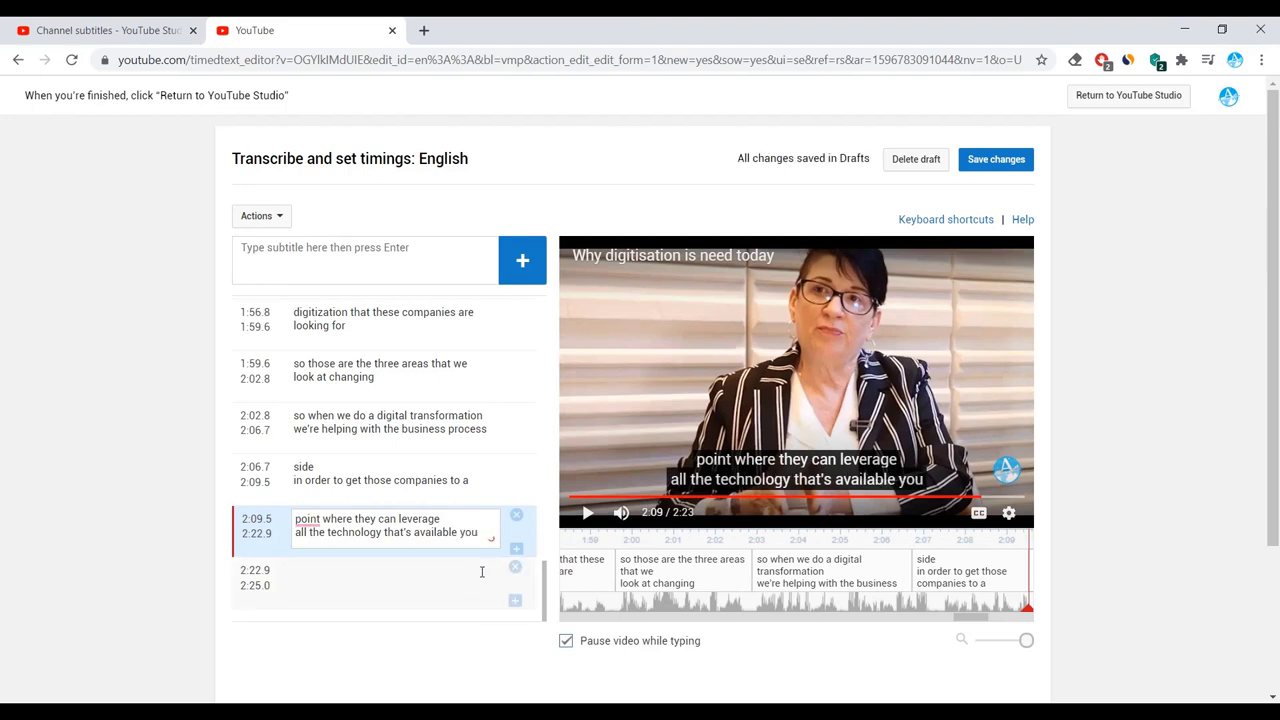
{"action": "left_click", "coordinate": [515, 566]}
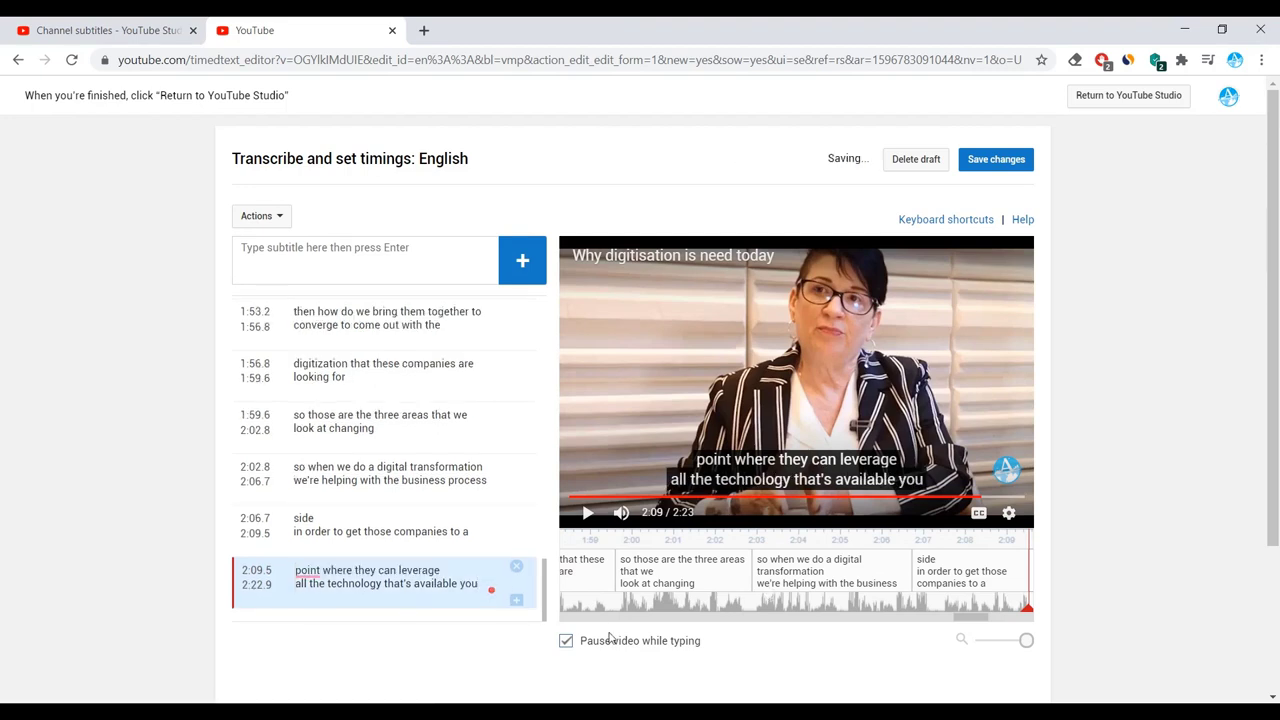
Shorten the last caption's end time on the timeline and save the subtitle changes.
{"action": "left_click_drag", "start_coordinate": [966, 623], "coordinate": [996, 609]}
{"action": "left_click", "coordinate": [877, 569]}
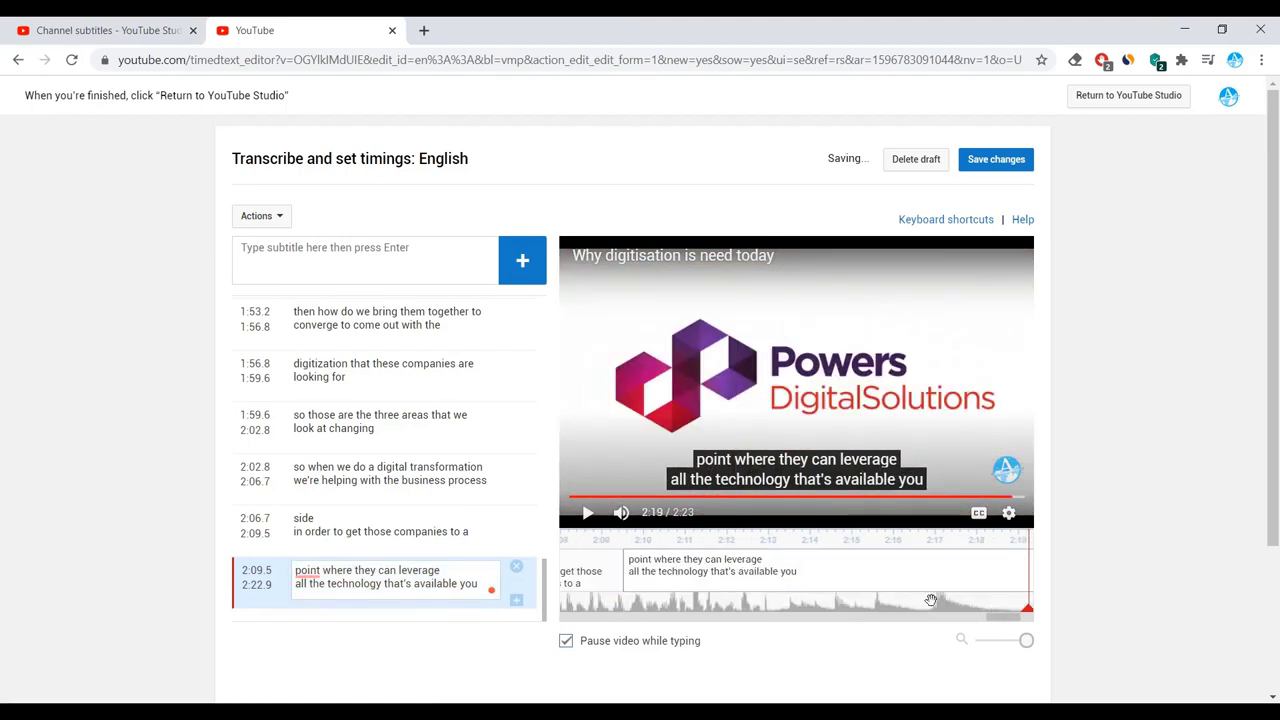
{"action": "left_click_drag", "start_coordinate": [993, 624], "coordinate": [1016, 619]}
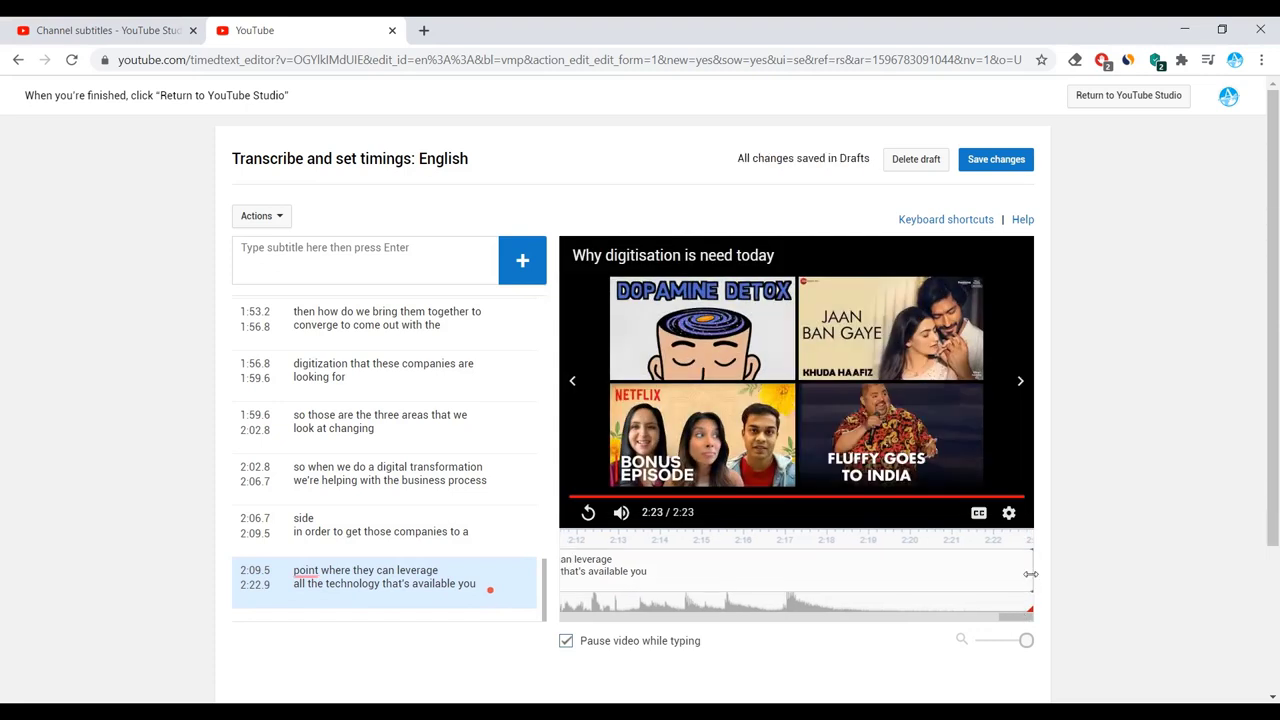
{"action": "left_click_drag", "start_coordinate": [1022, 576], "coordinate": [621, 557]}
{"action": "left_click_drag", "start_coordinate": [1004, 617], "coordinate": [552, 618]}
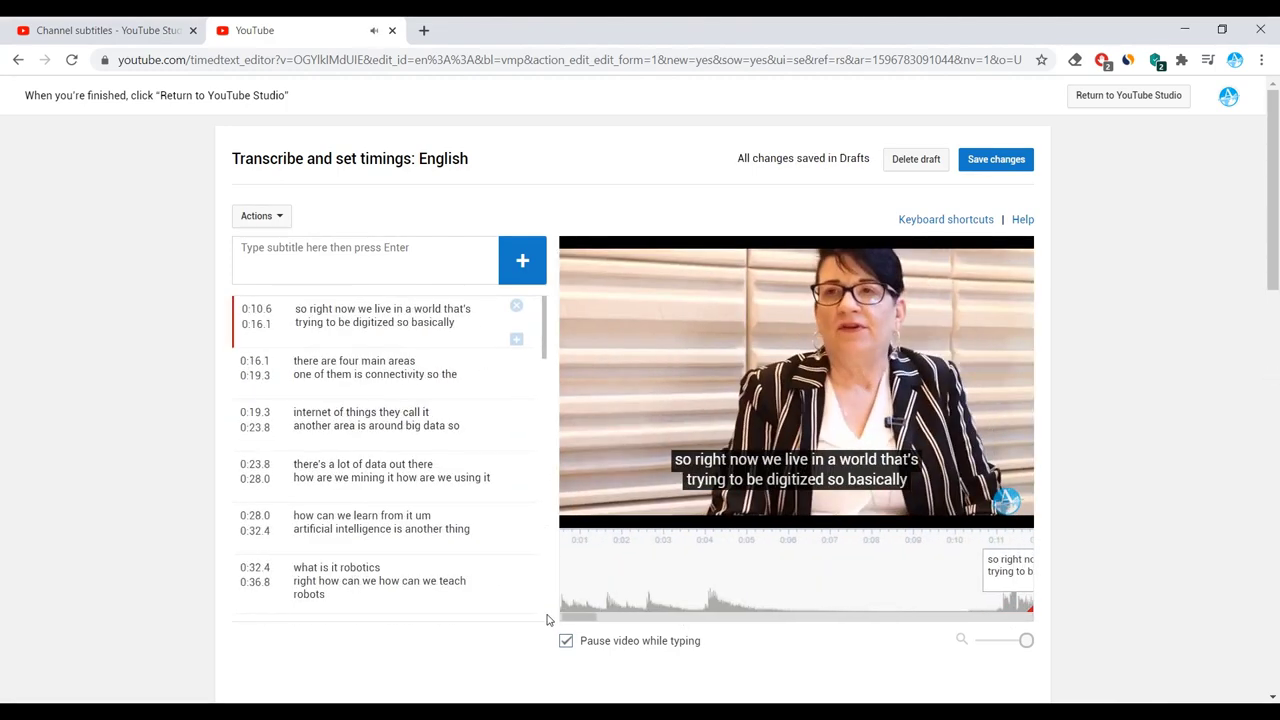
{"action": "left_click", "coordinate": [993, 168]}
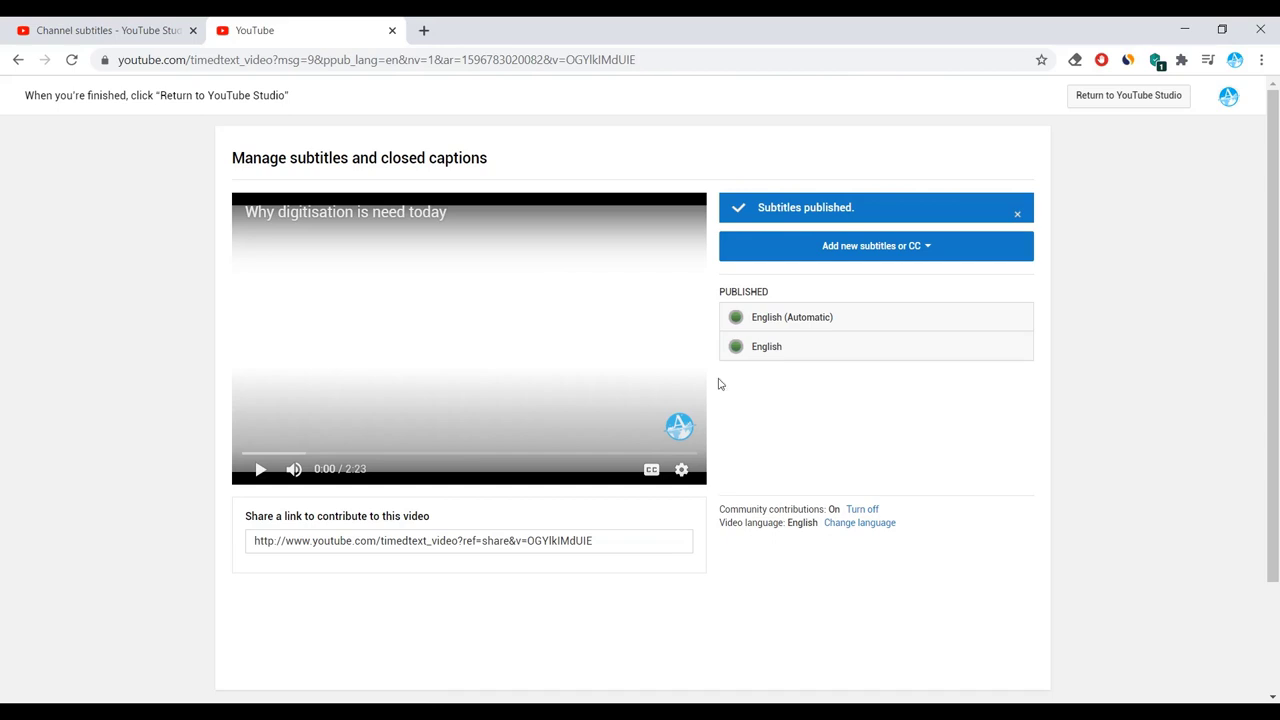
Return to Channel subtitles and expand the languages of 'Why digitisation is need today'.
{"action": "left_click", "coordinate": [1018, 213]}
{"action": "left_click", "coordinate": [1113, 95]}
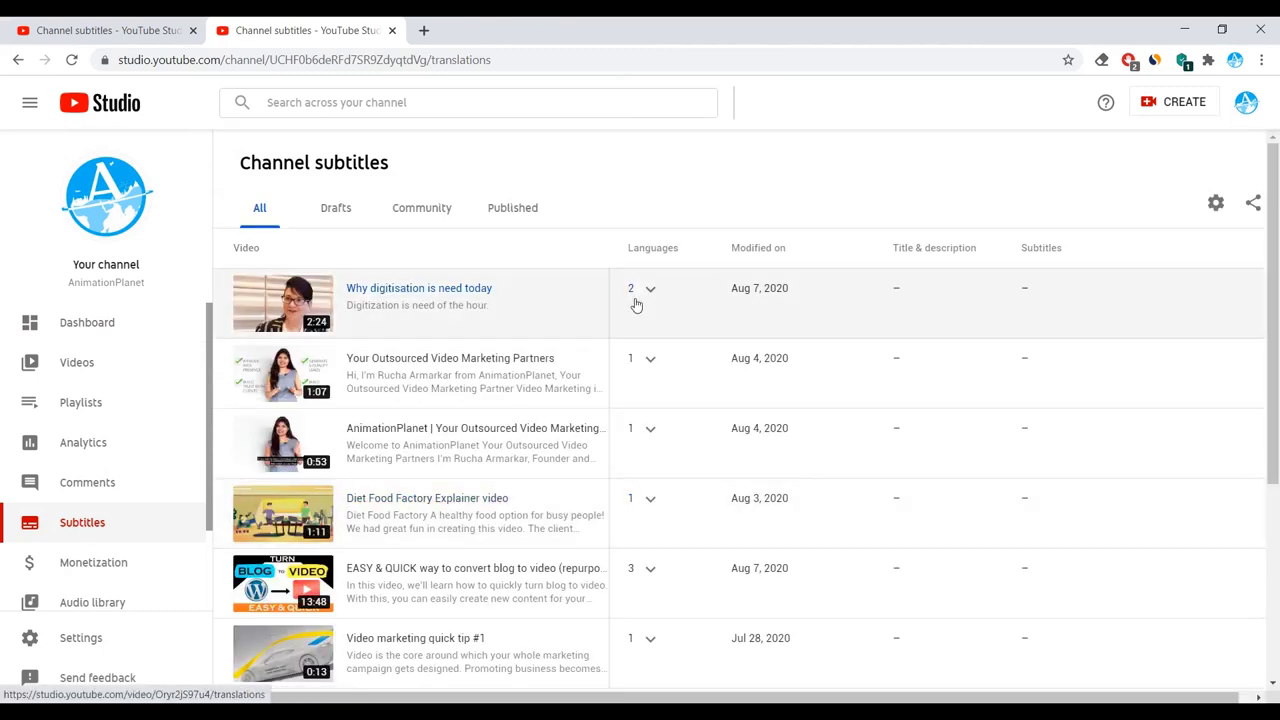
{"action": "left_click", "coordinate": [651, 290]}
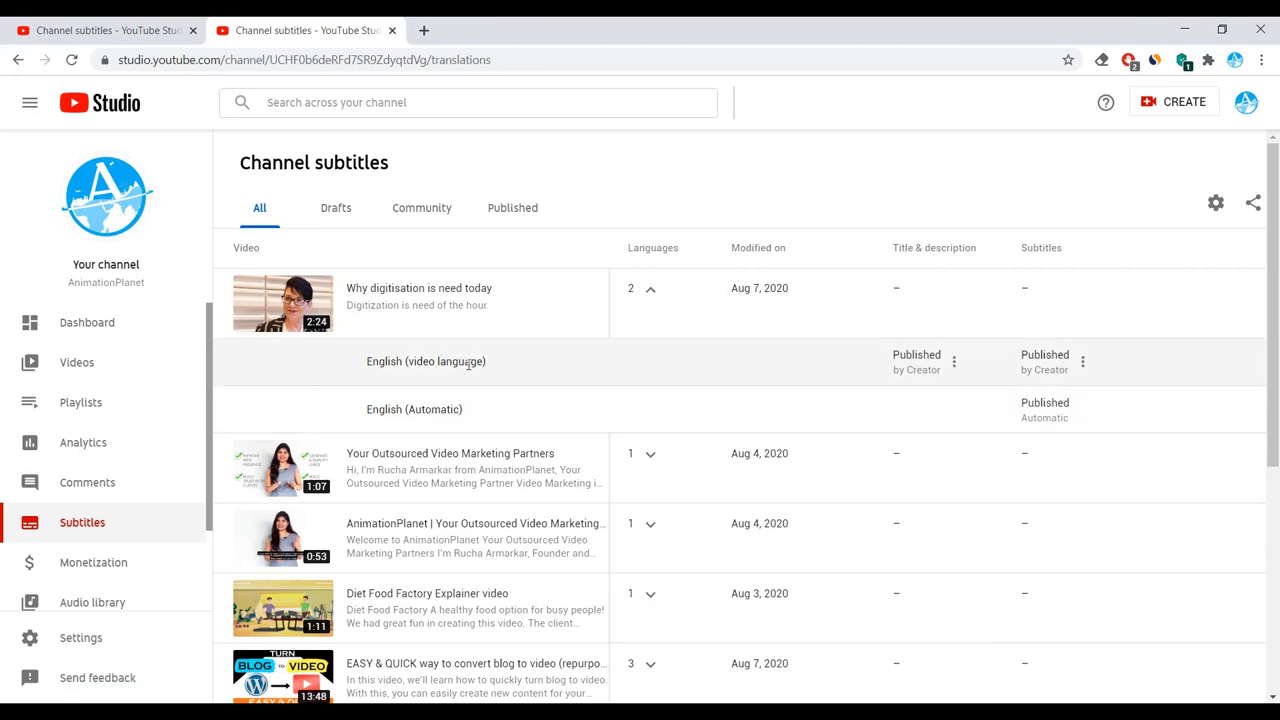
Download the published English subtitles as .srt named 'Digisation_new_subtitle'.
{"action": "left_click", "coordinate": [1084, 365]}
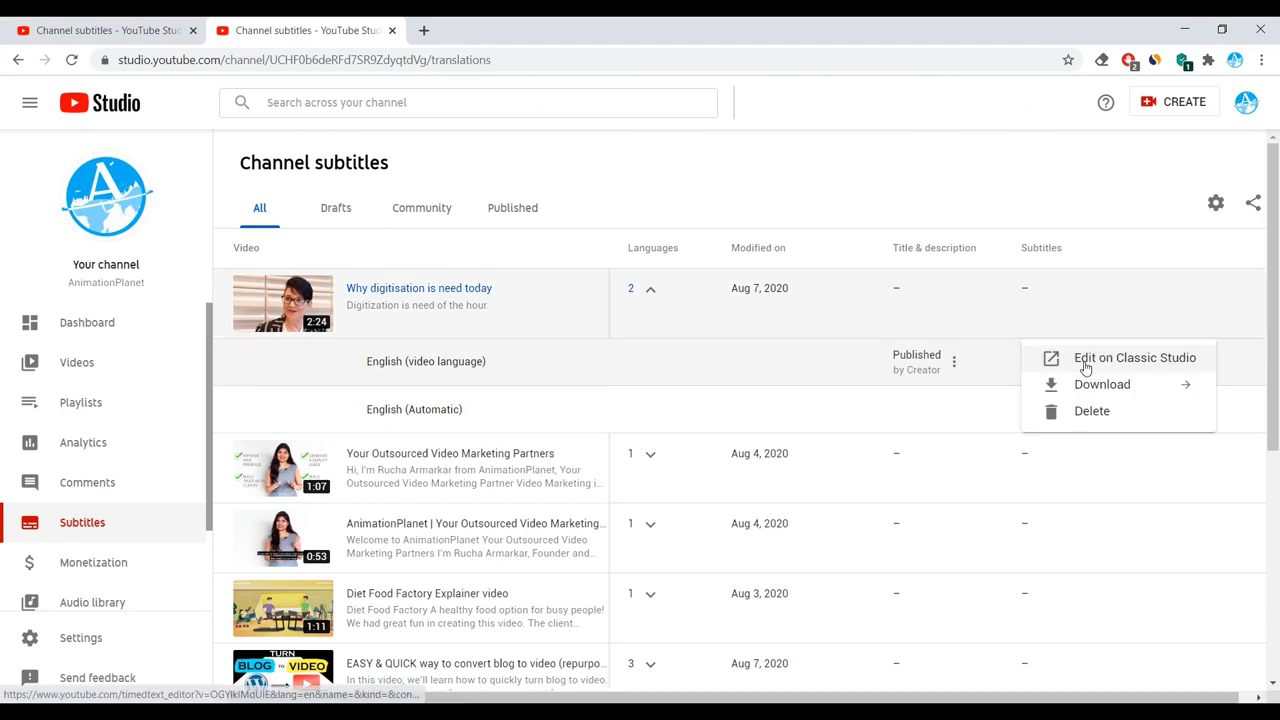
{"action": "left_click", "coordinate": [1187, 390]}
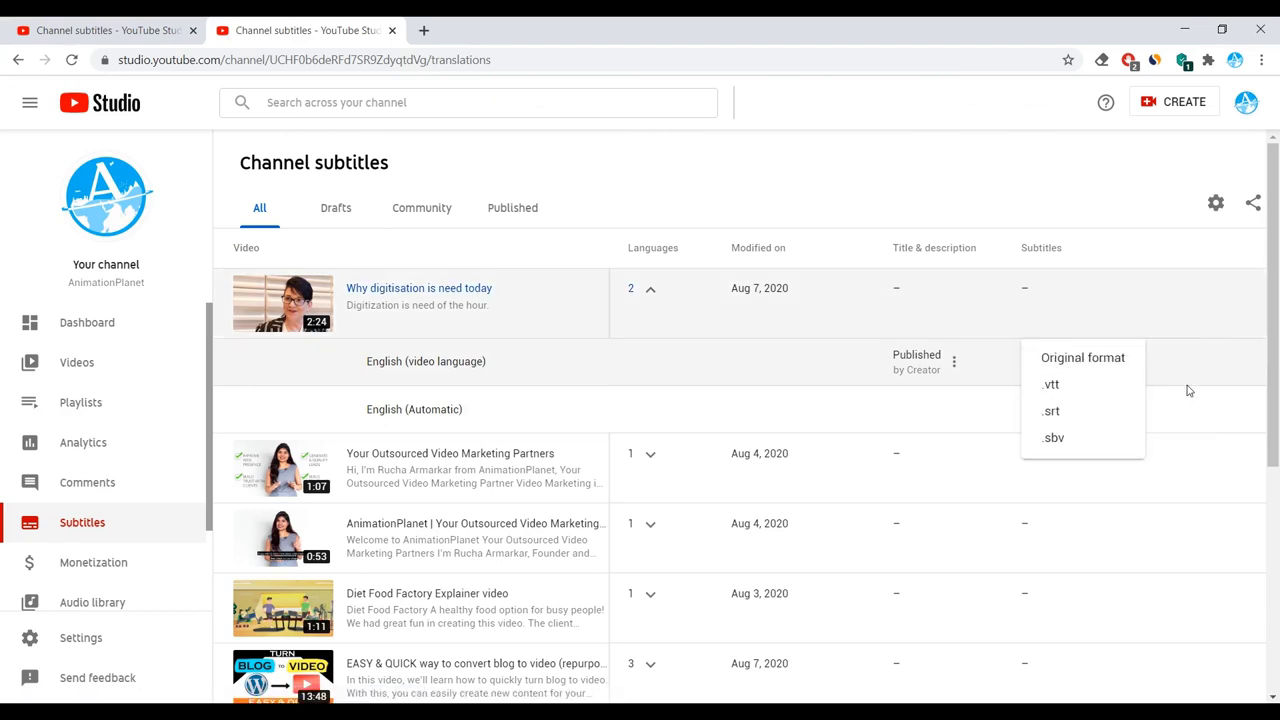
{"action": "left_click", "coordinate": [1058, 412]}
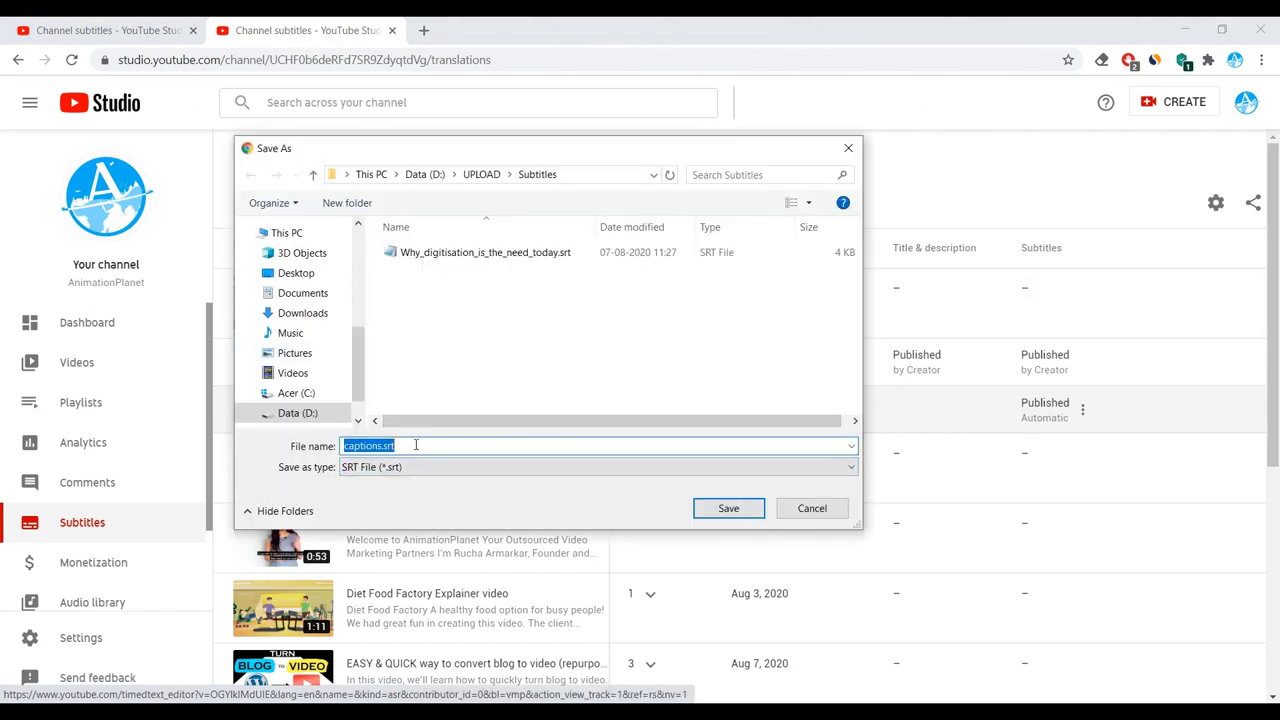
{"action": "type", "text": "Di"}
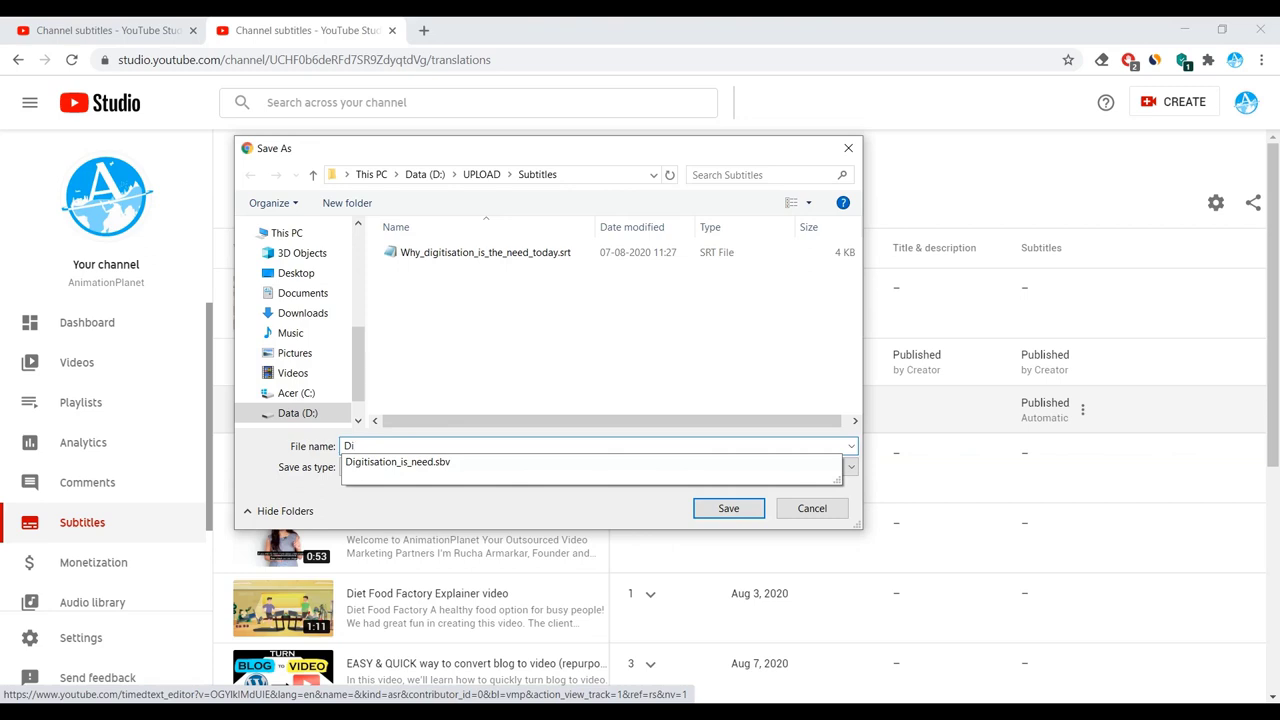
{"action": "type", "text": "gisat"}
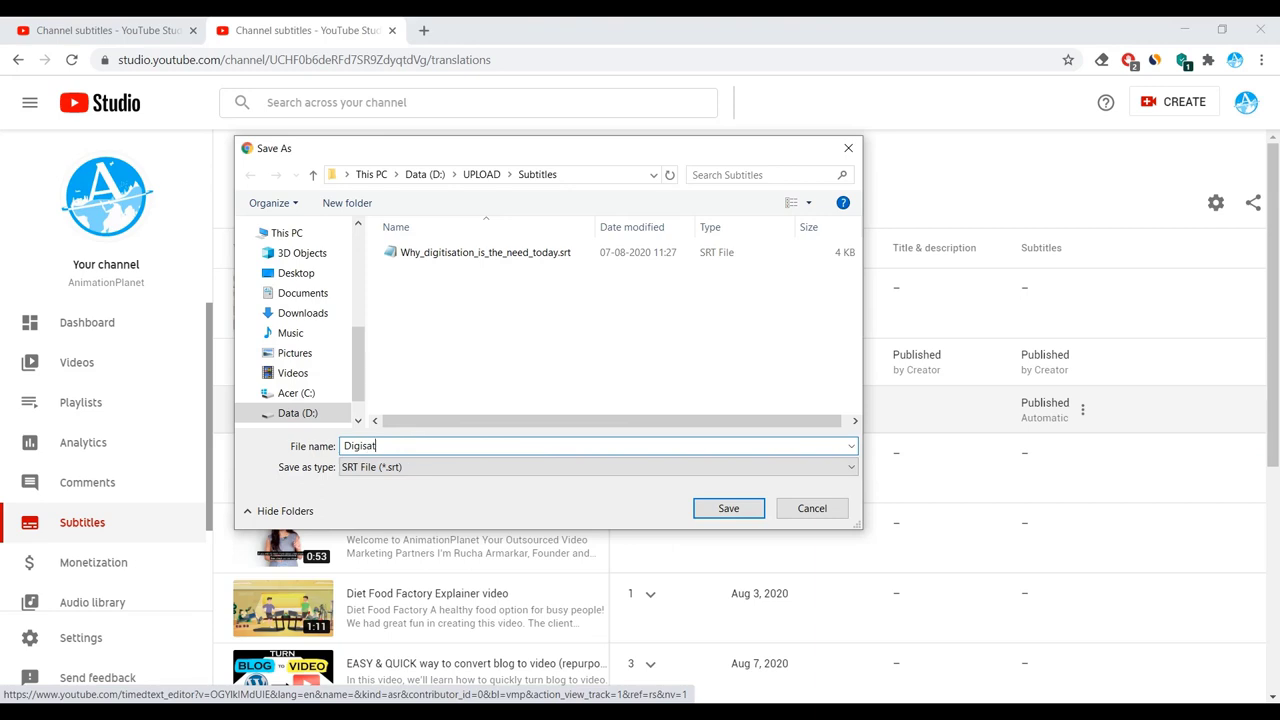
{"action": "type", "text": "ion_new_subtitle"}
{"action": "key", "text": "Return"}
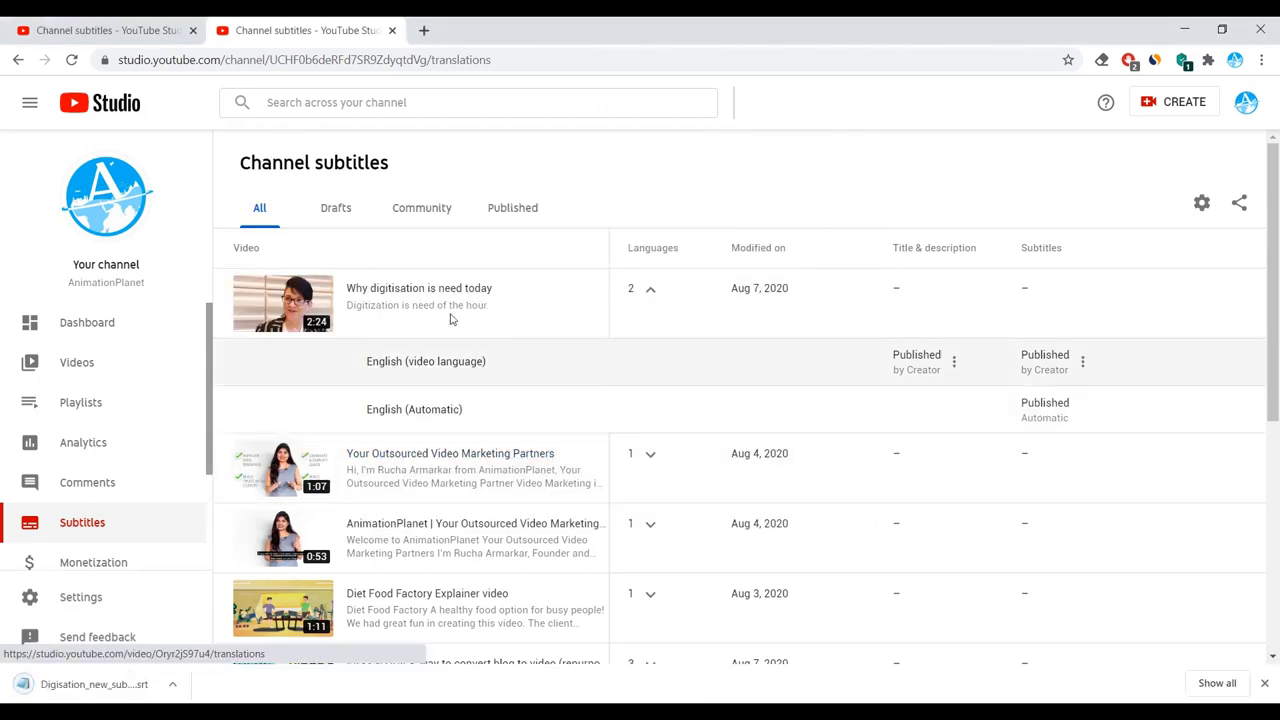
Reveal the downloaded .srt file in its Subtitles folder, then return to Studio.
{"action": "left_click", "coordinate": [172, 684]}
{"action": "left_click", "coordinate": [214, 628]}
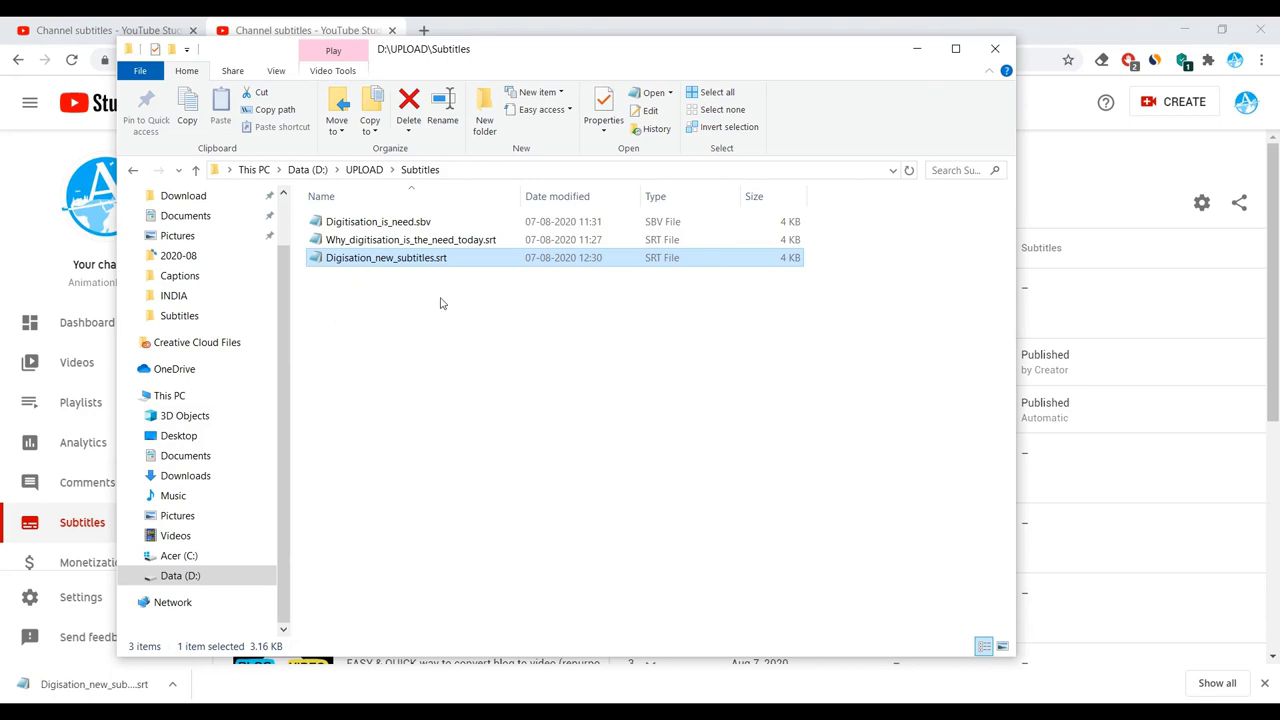
{"action": "left_click", "coordinate": [916, 49]}
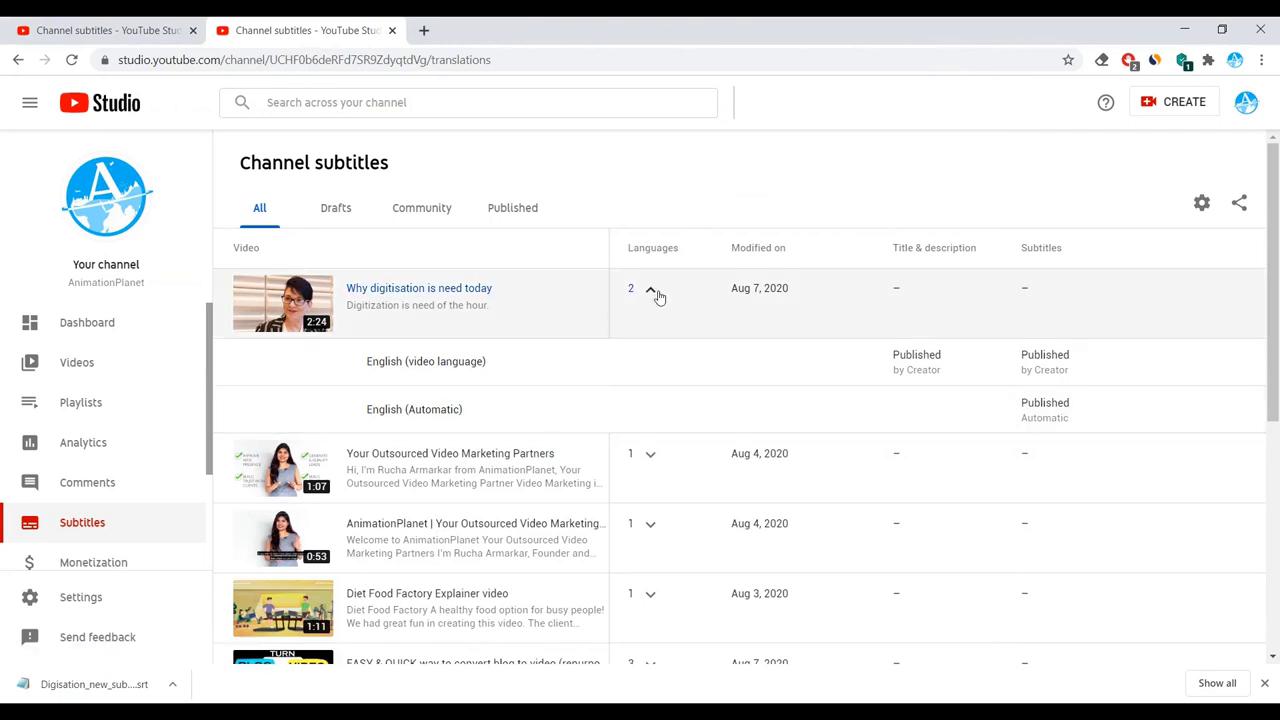
Unpublish the English (video language) subtitles and confirm deleting their draft.
{"action": "left_click", "coordinate": [650, 290]}
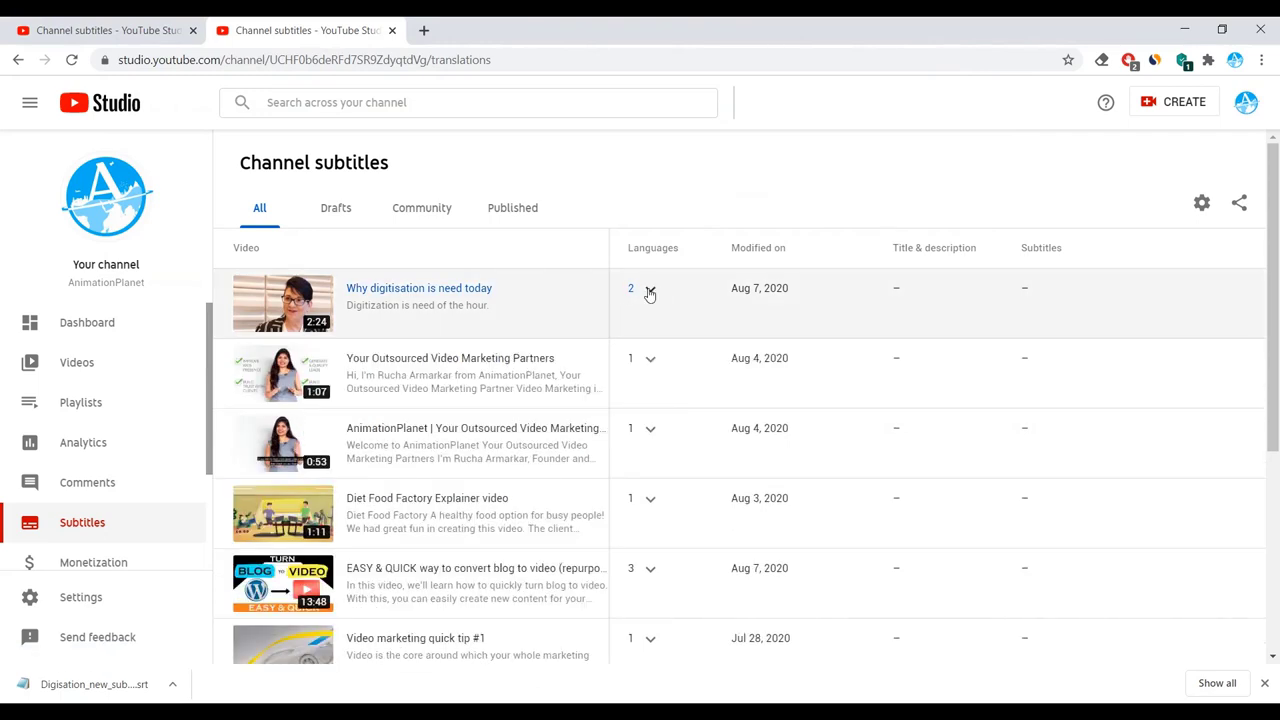
{"action": "left_click", "coordinate": [650, 290]}
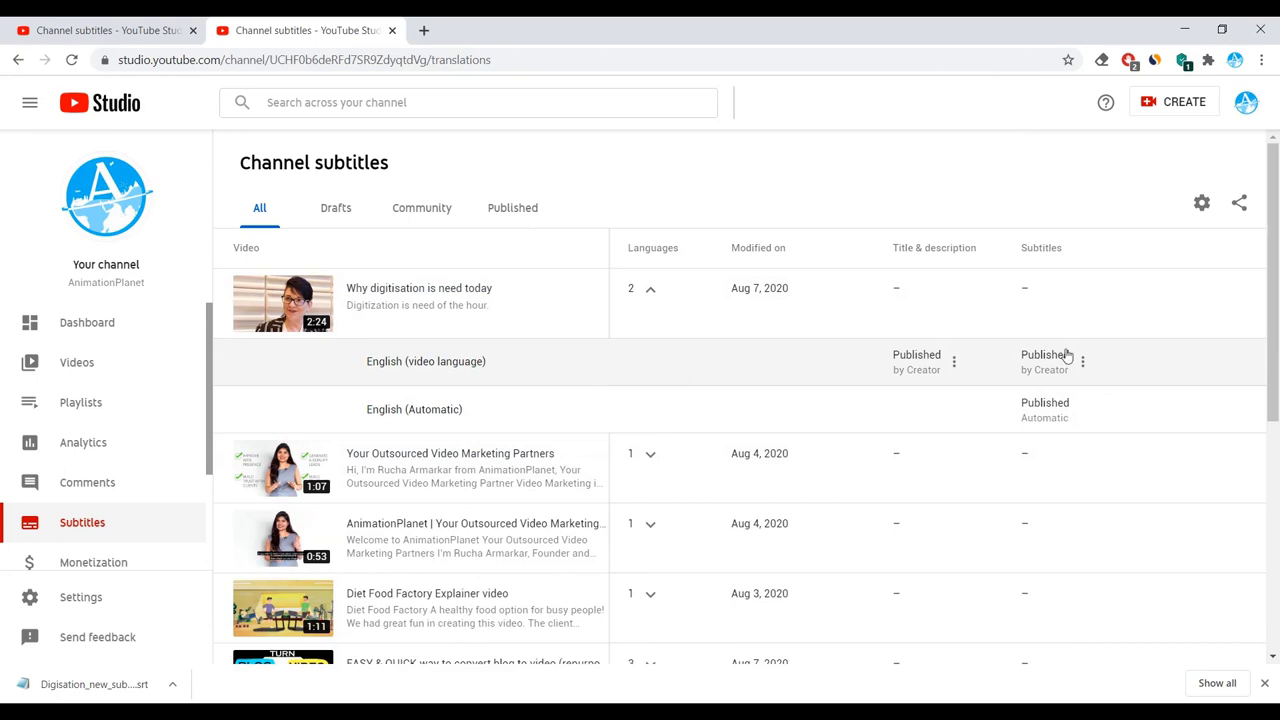
{"action": "left_click", "coordinate": [1046, 365]}
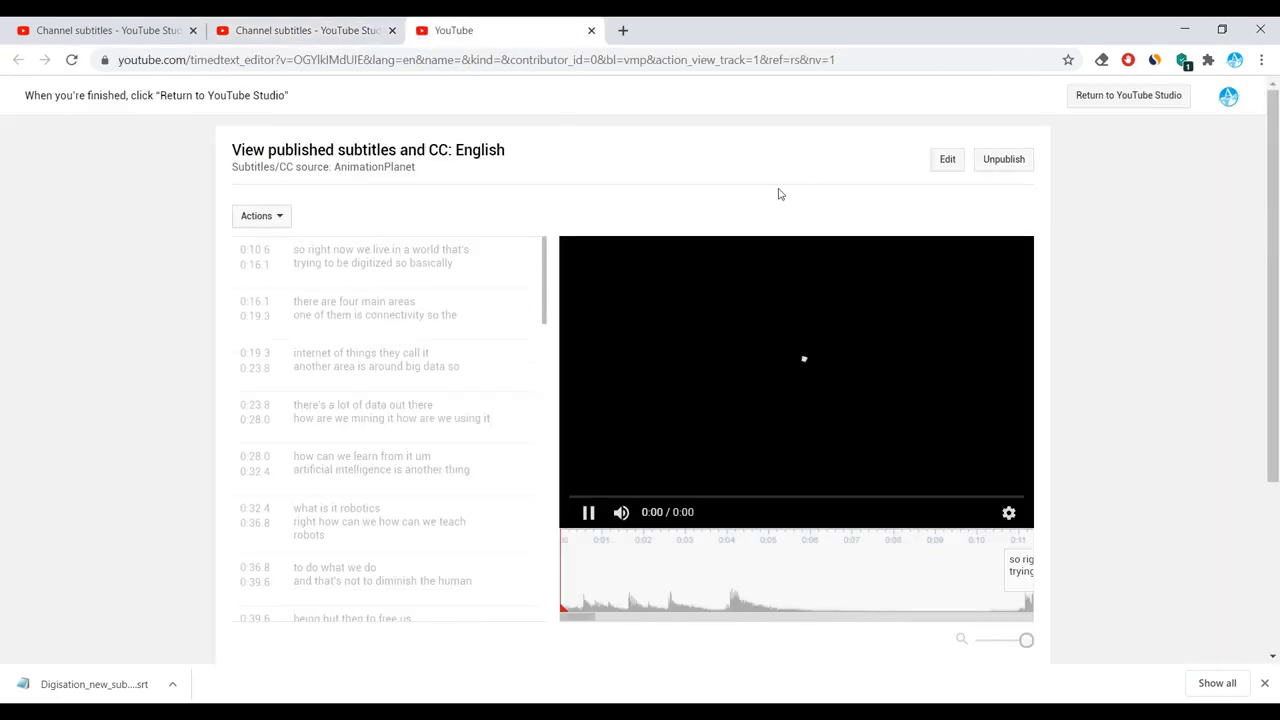
{"action": "left_click", "coordinate": [997, 167]}
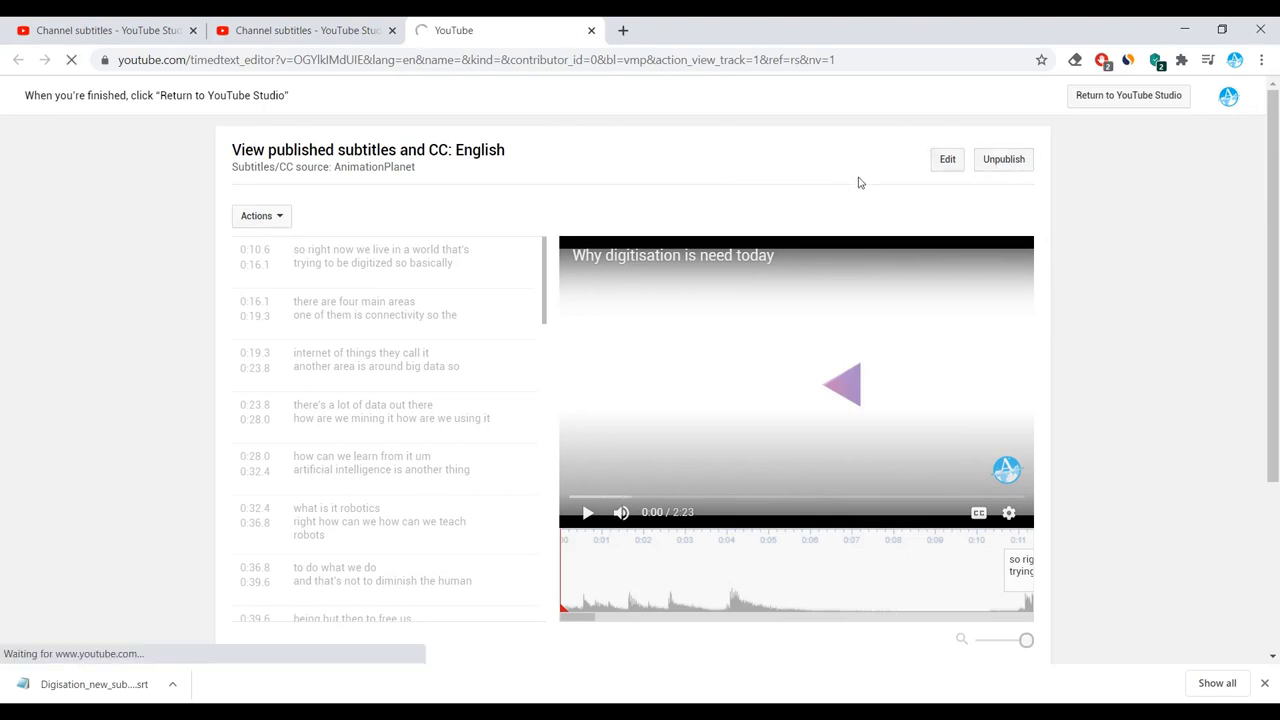
{"action": "left_click", "coordinate": [922, 159]}
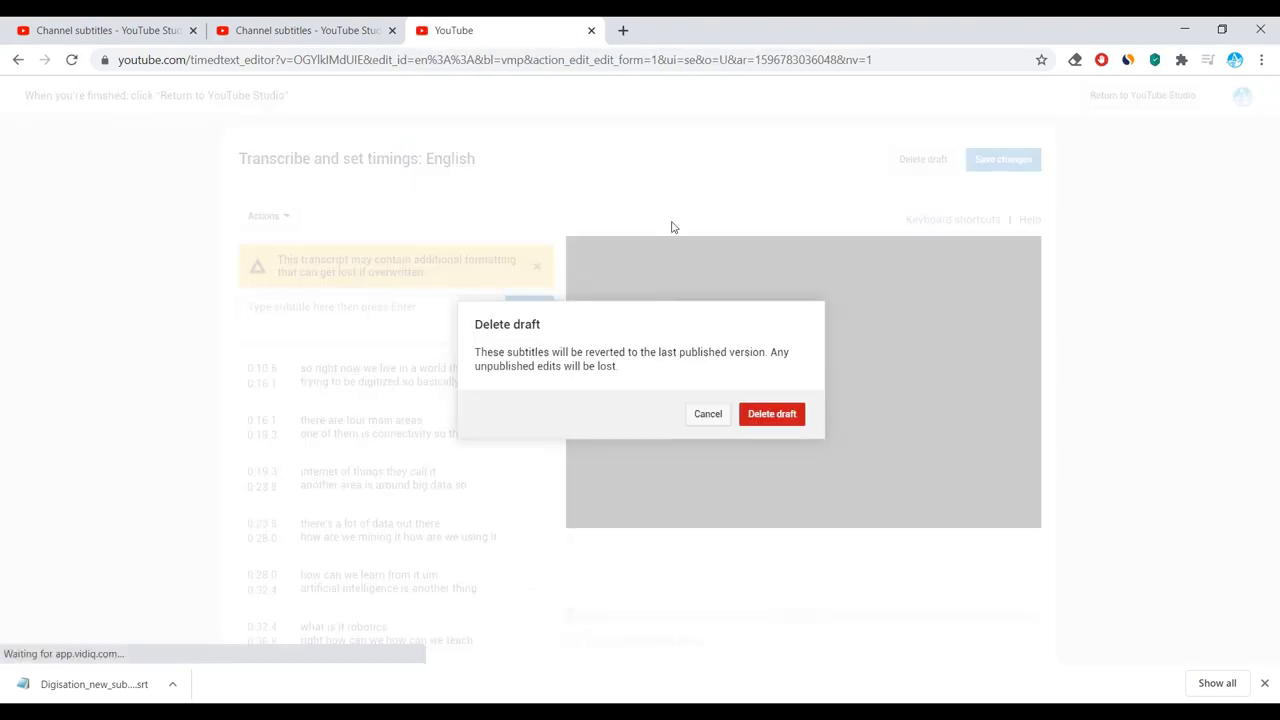
{"action": "left_click", "coordinate": [762, 418]}
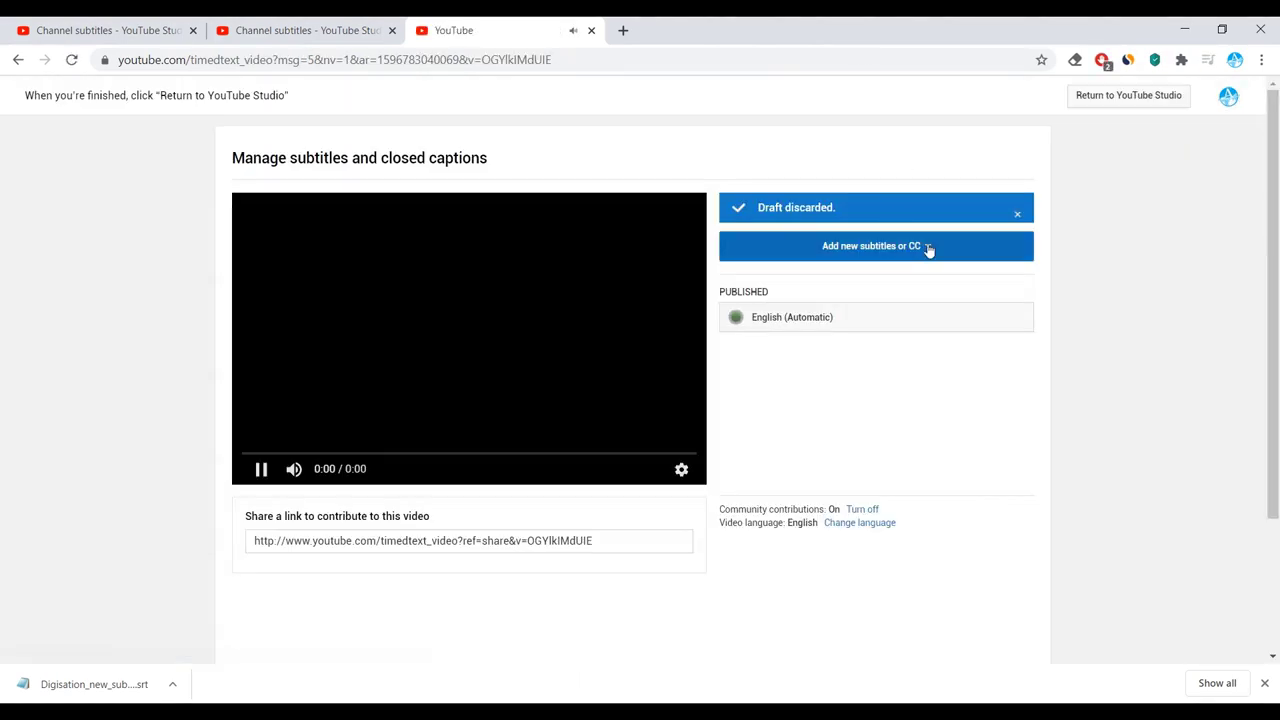
Add new English subtitles using the Transcribe and auto-sync method.
{"action": "left_click", "coordinate": [928, 248]}
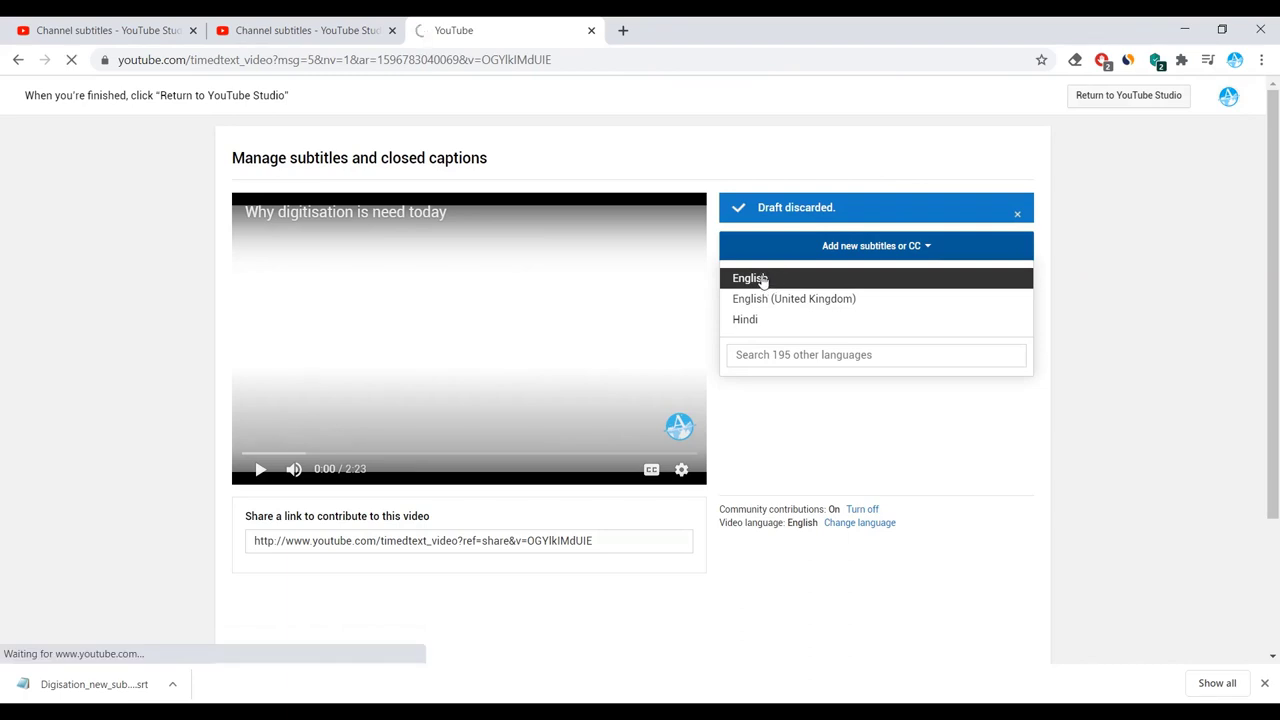
{"action": "left_click", "coordinate": [762, 280]}
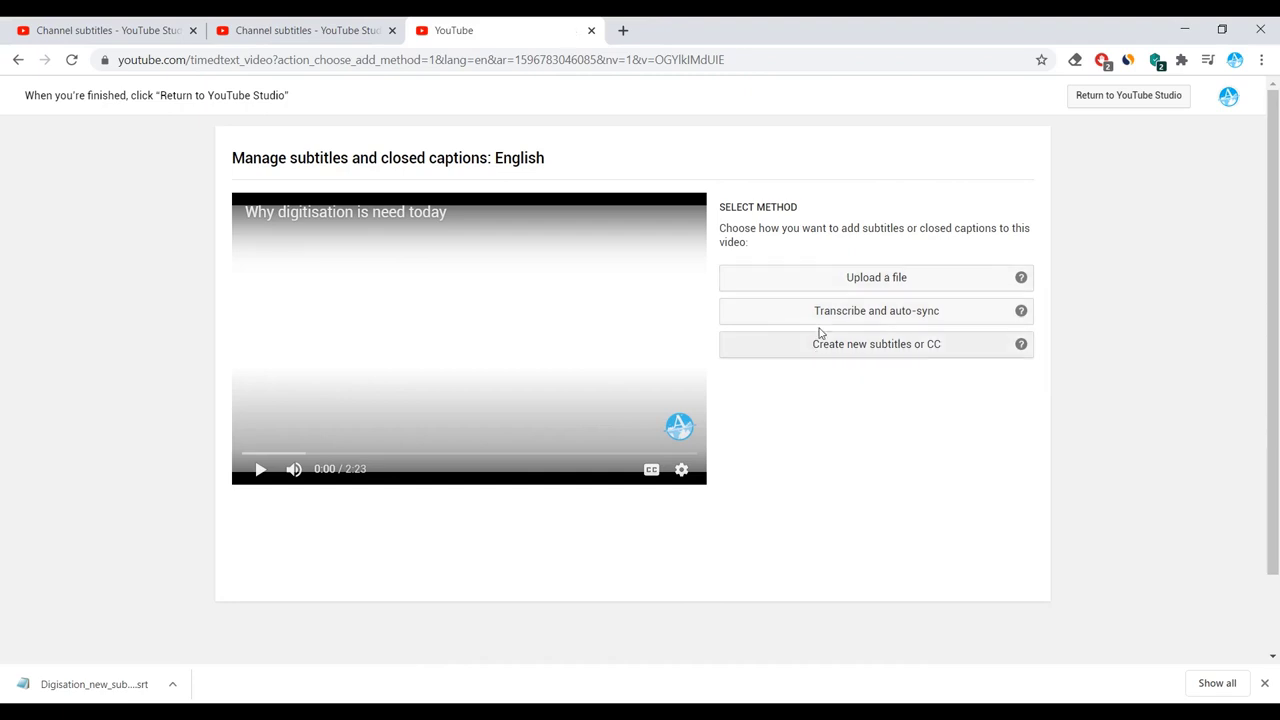
{"action": "left_click", "coordinate": [843, 317]}
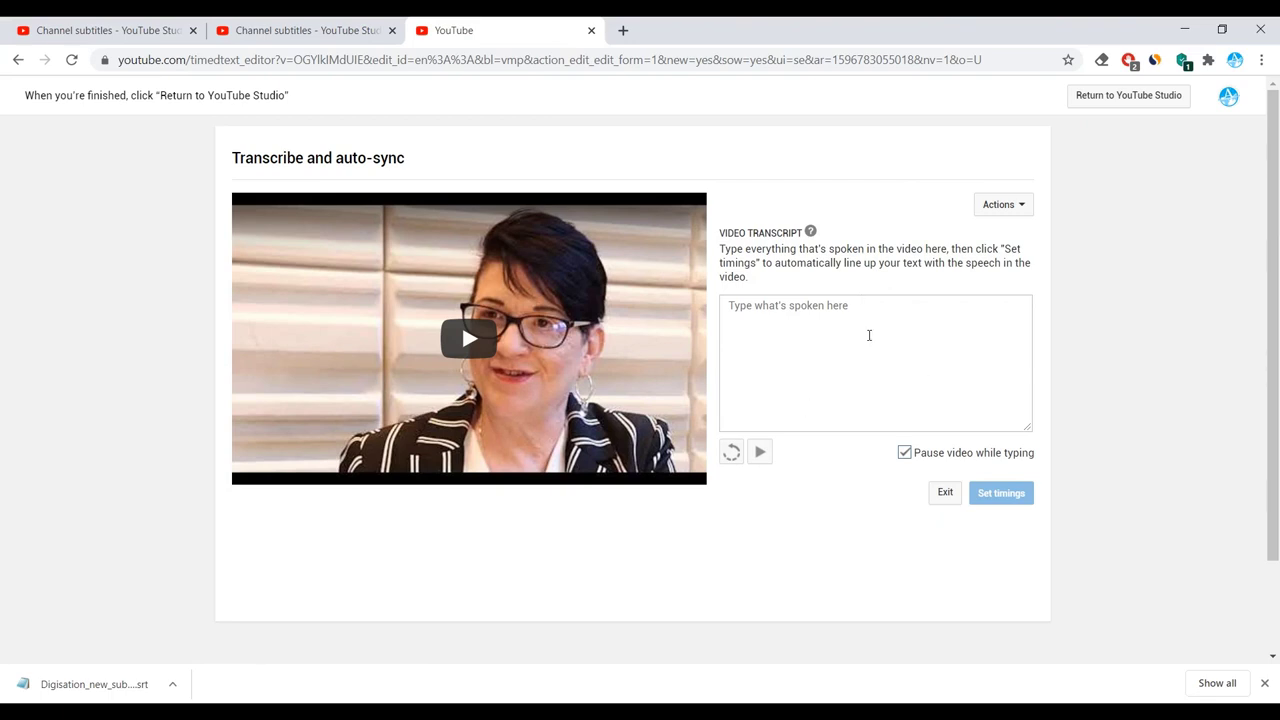
Paste the full transcript from the Writer document into the transcript box and set timings.
{"action": "left_click", "coordinate": [545, 703]}
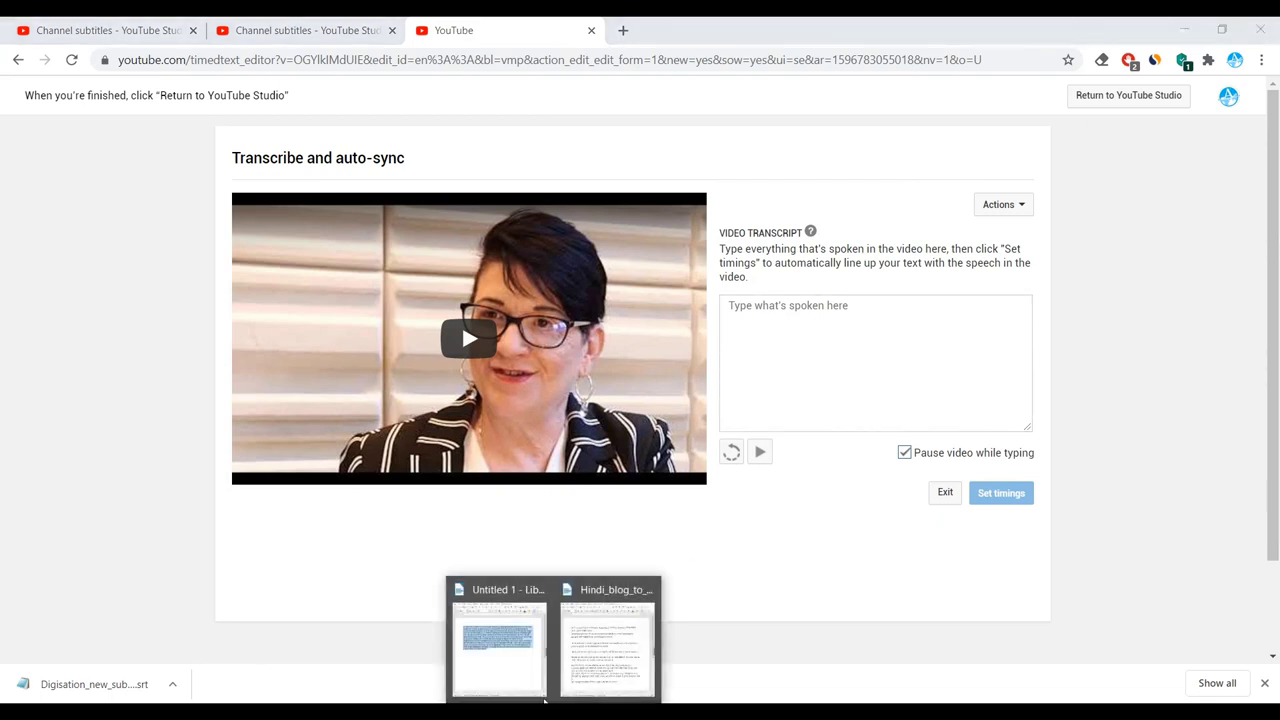
{"action": "left_click", "coordinate": [500, 640]}
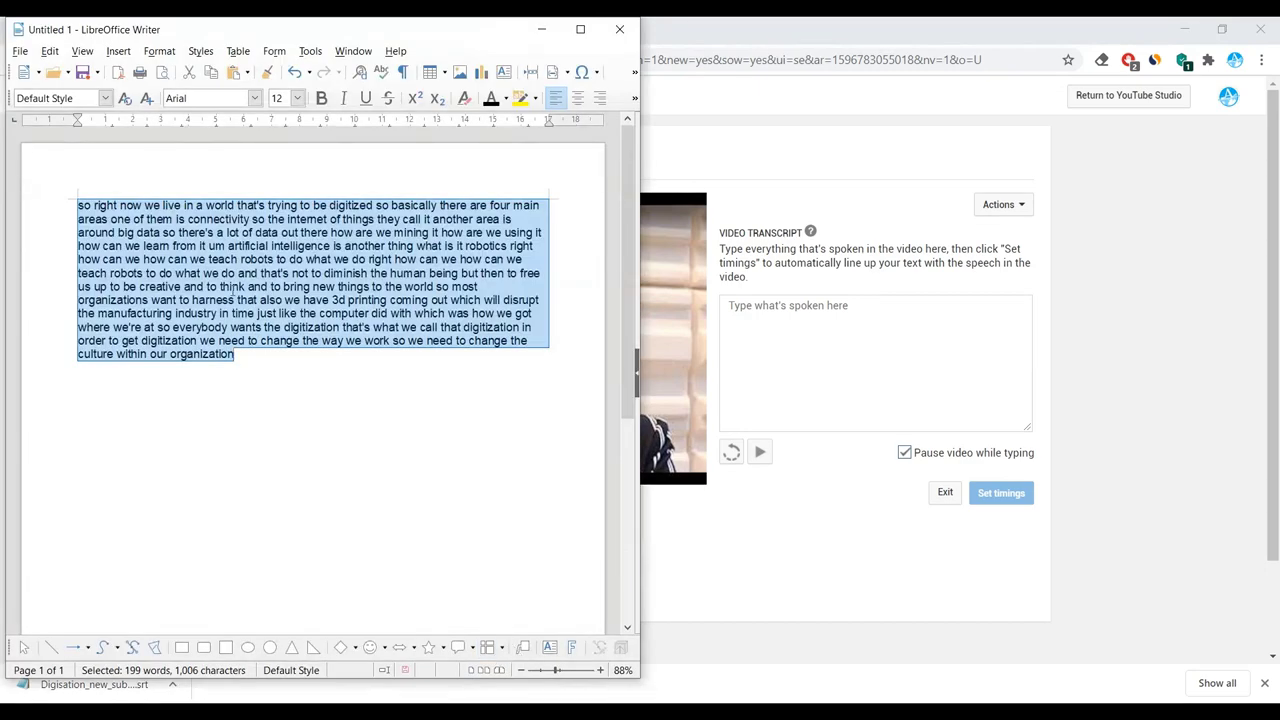
{"action": "left_click", "coordinate": [541, 29]}
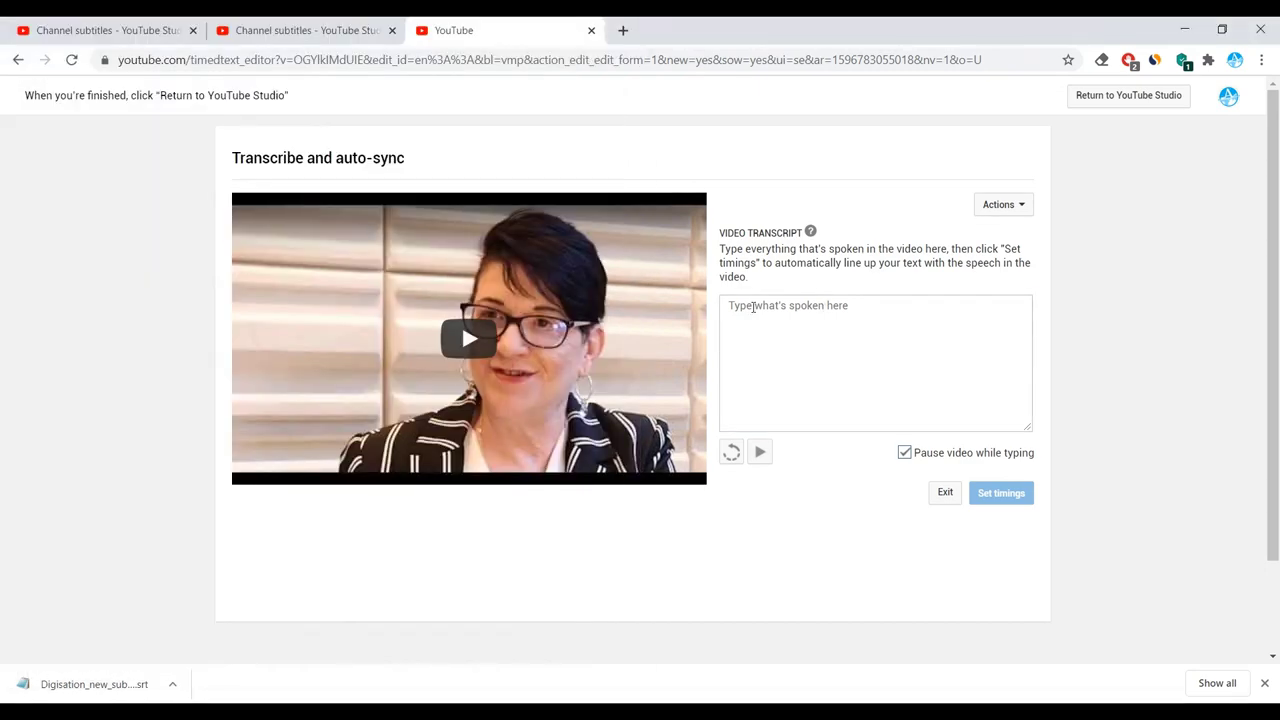
{"action": "left_click", "coordinate": [752, 306]}
{"action": "key", "text": "ctrl+v"}
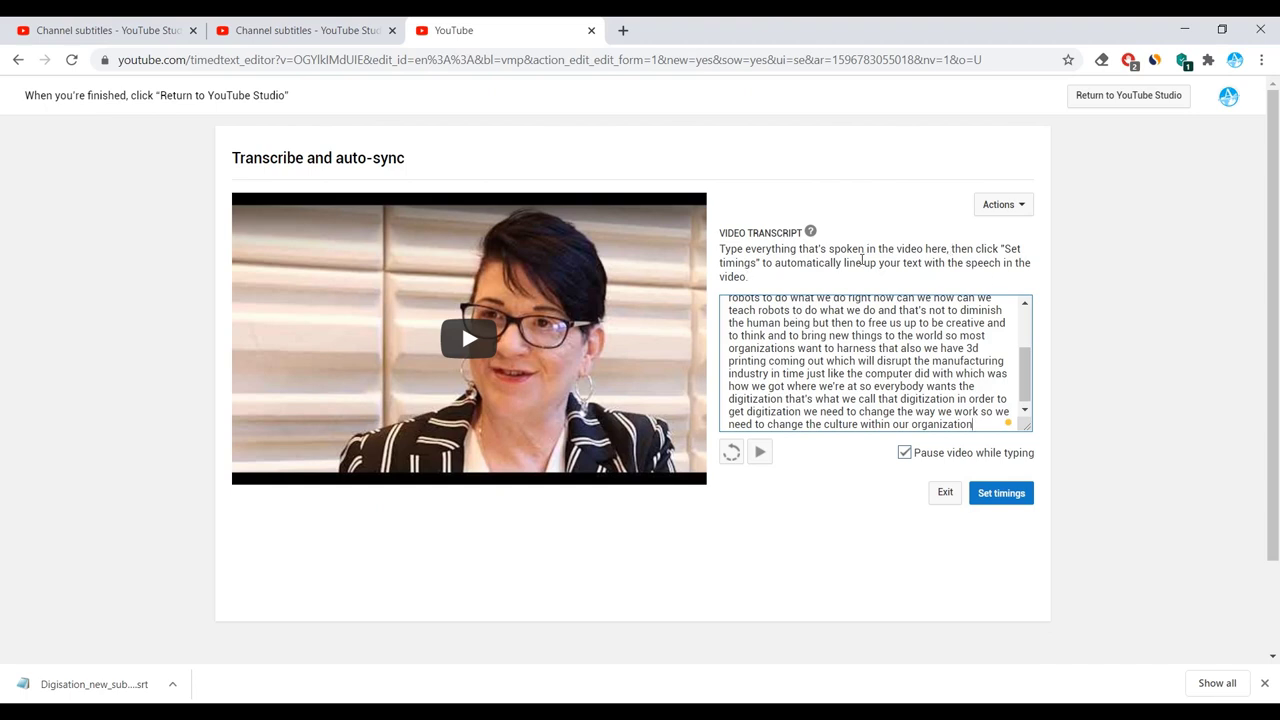
{"action": "scroll", "coordinate": [817, 355], "scroll_direction": "up", "scroll_amount": 2}
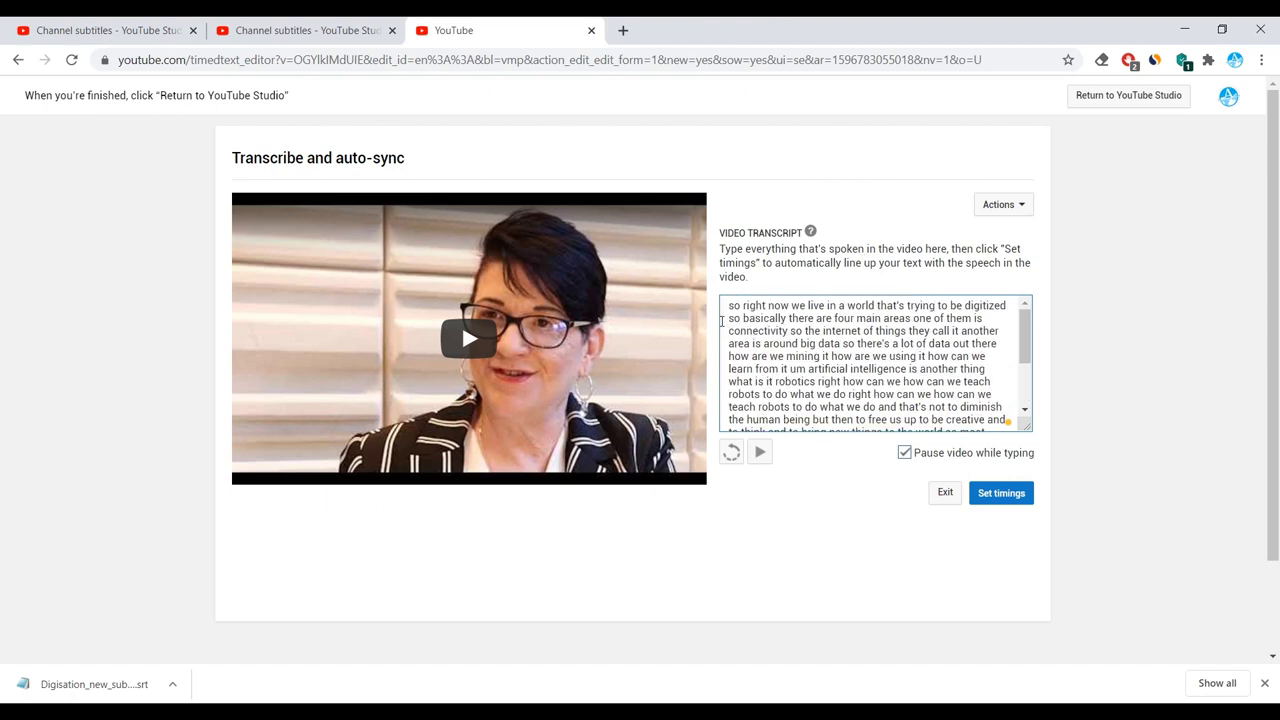
{"action": "scroll", "coordinate": [903, 349], "scroll_direction": "down", "scroll_amount": 2}
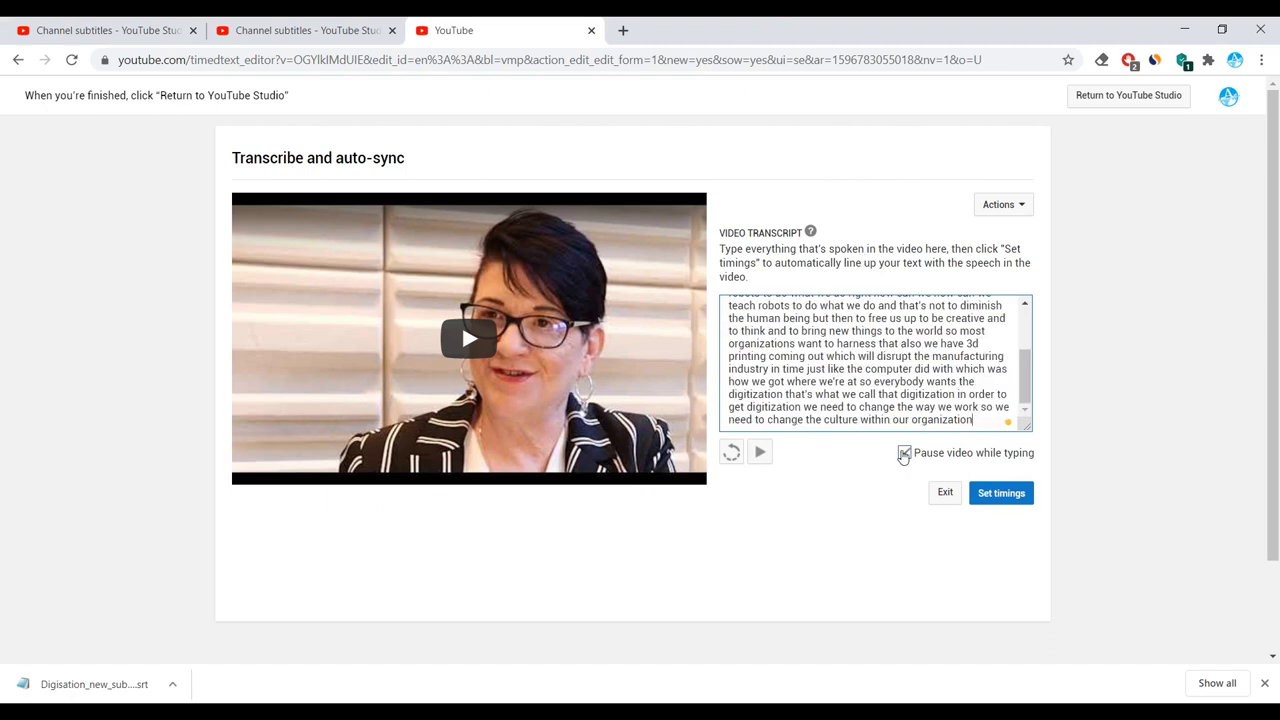
{"action": "left_click", "coordinate": [999, 492]}
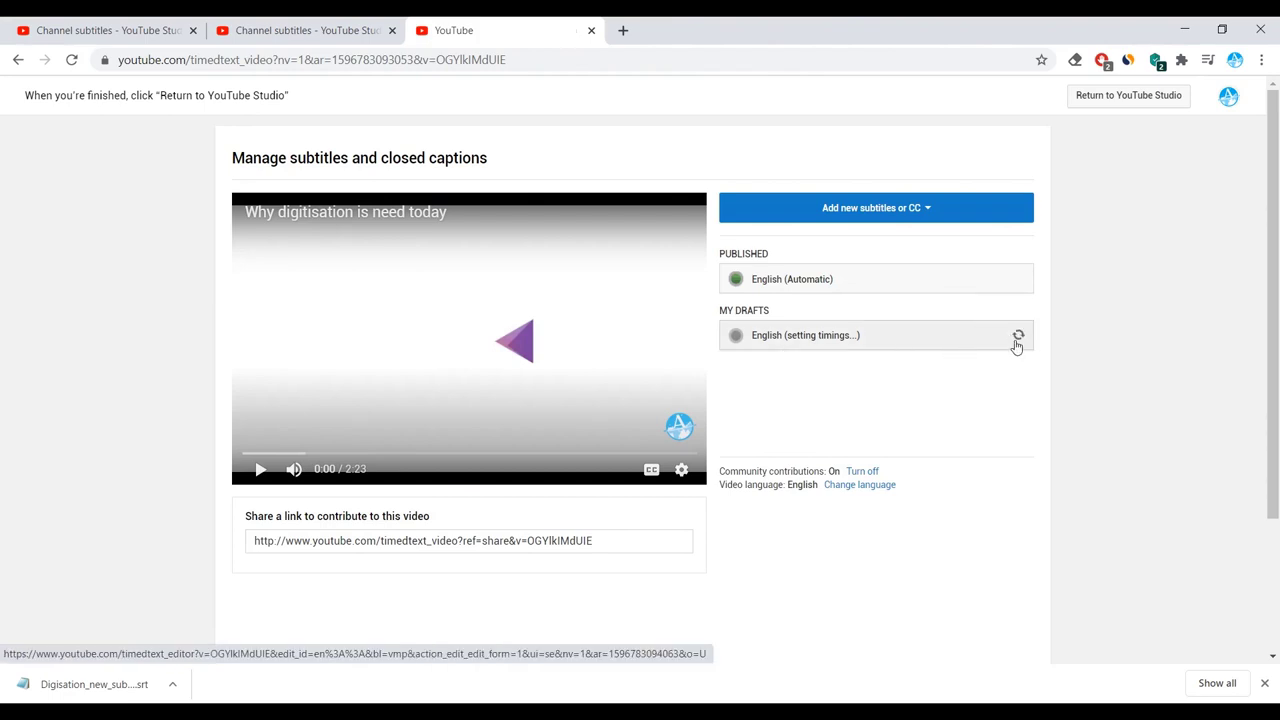
Open the video's English Draft entry from Channel subtitles in the subtitle editor.
{"action": "left_click", "coordinate": [1020, 339]}
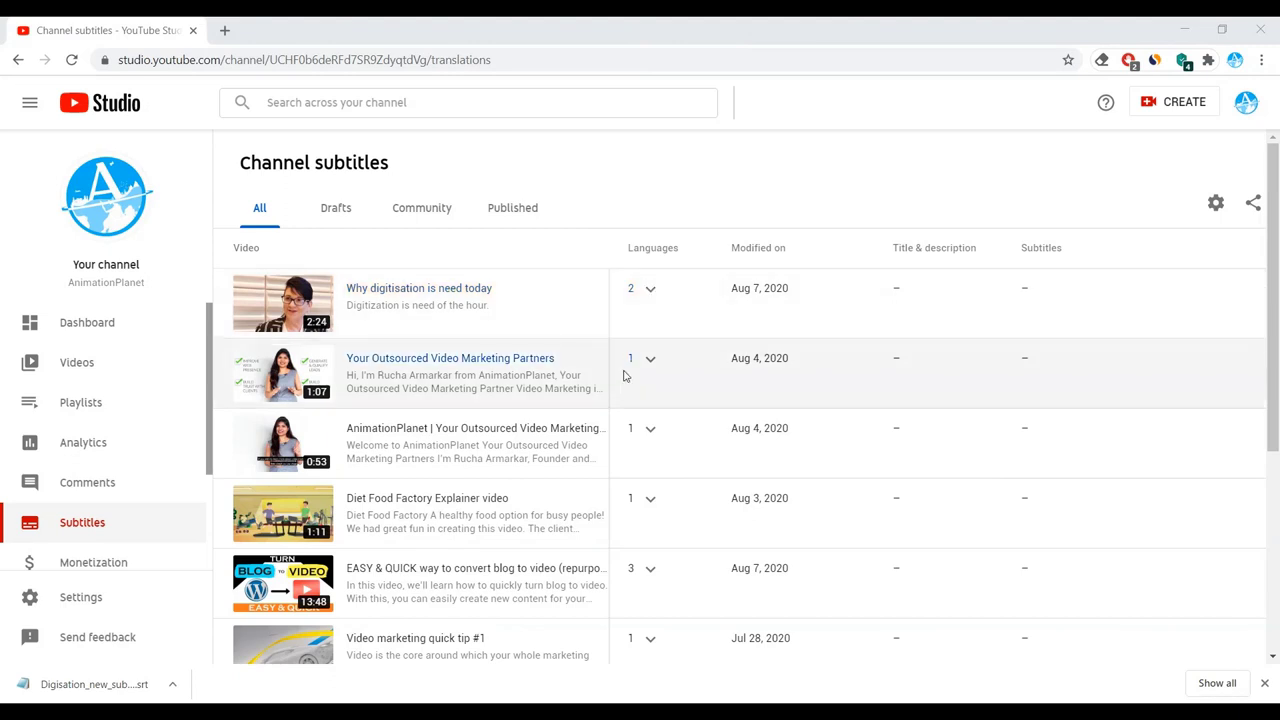
{"action": "left_click", "coordinate": [650, 290]}
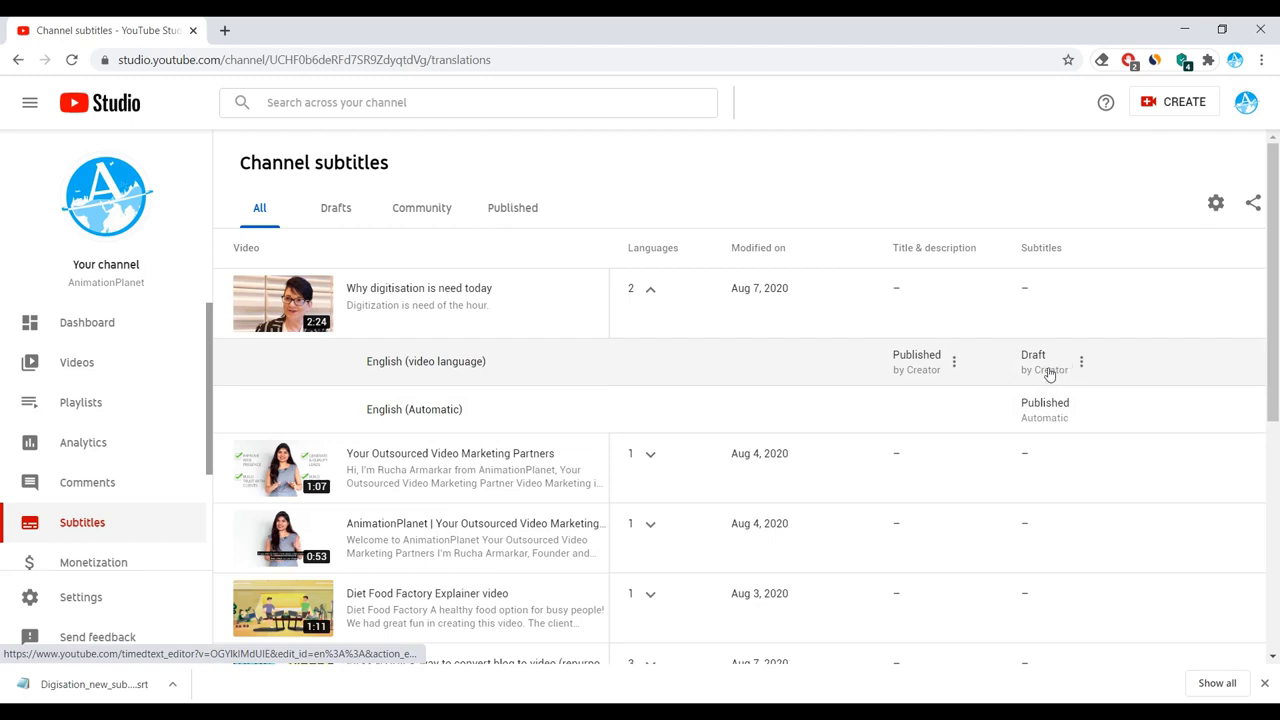
{"action": "left_click", "coordinate": [1048, 370]}
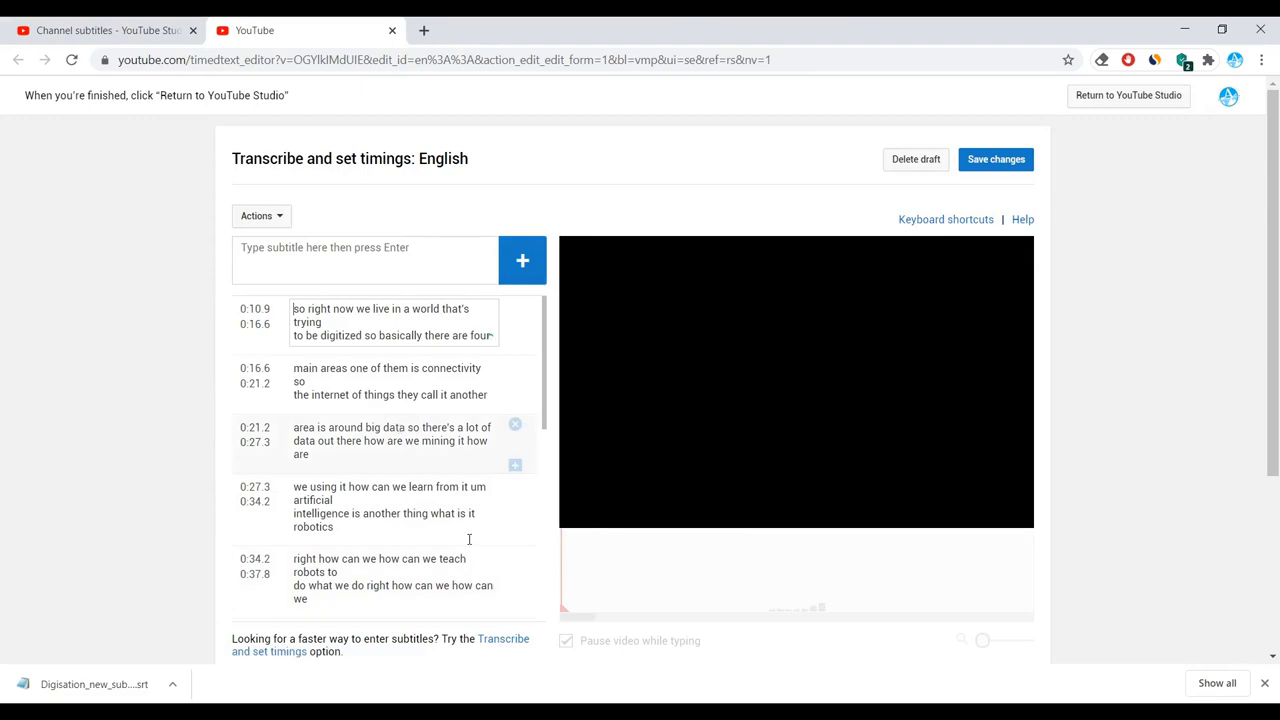
Check the Grammarly suggestion for 'basically' in the Writer script document.
{"action": "left_click", "coordinate": [556, 712]}
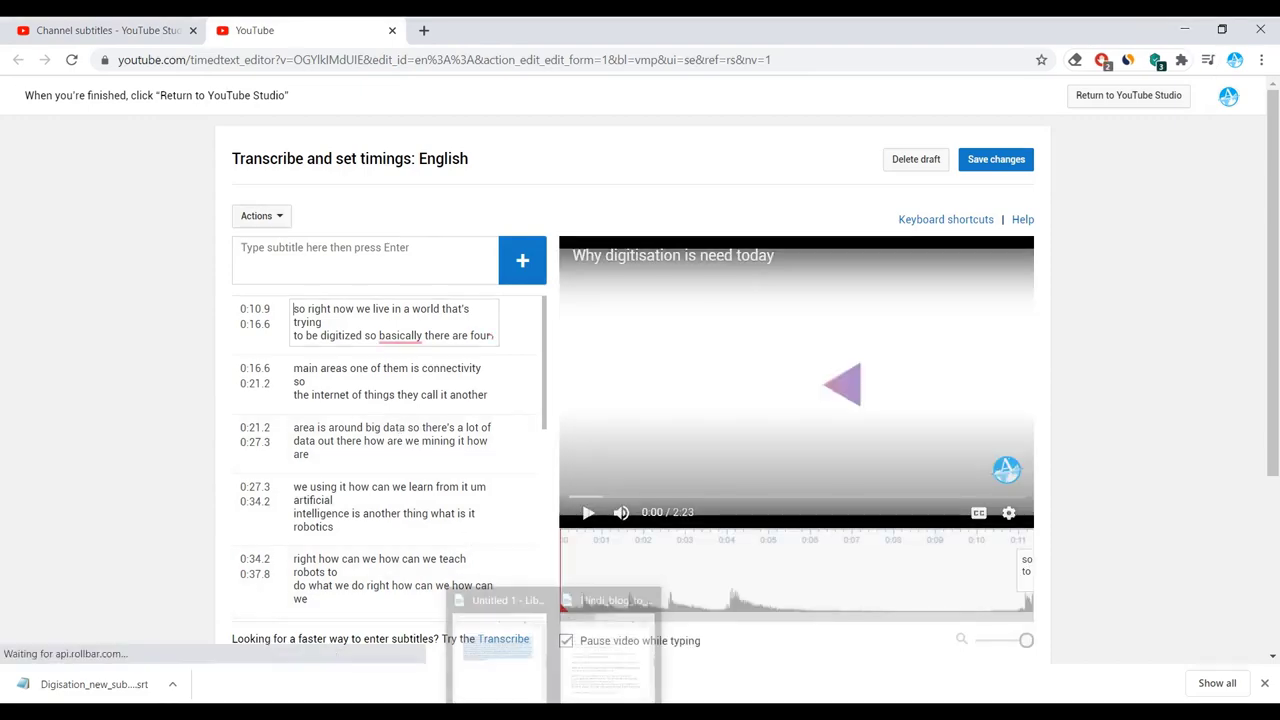
{"action": "left_click", "coordinate": [503, 651]}
{"action": "left_click", "coordinate": [266, 423]}
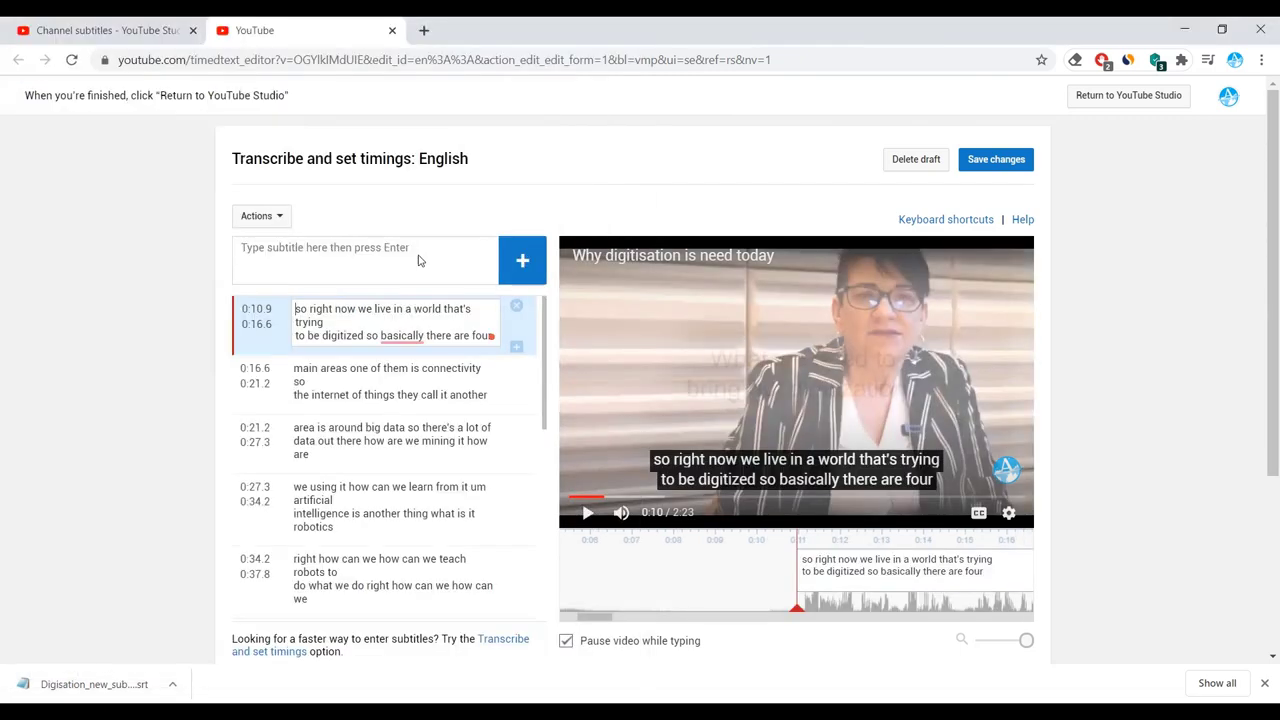
{"action": "left_click", "coordinate": [395, 336]}
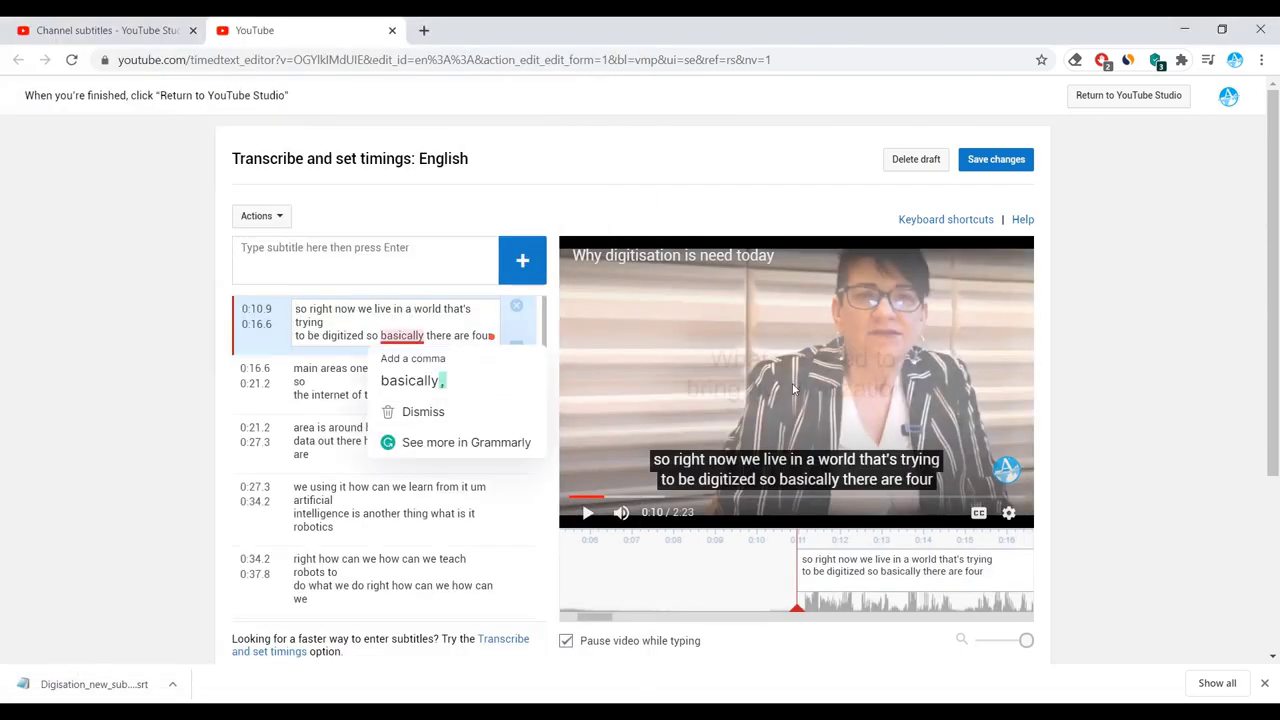
Play the synced draft to 0:34 and scroll through the subtitle list to check timing.
{"action": "left_click", "coordinate": [588, 512]}
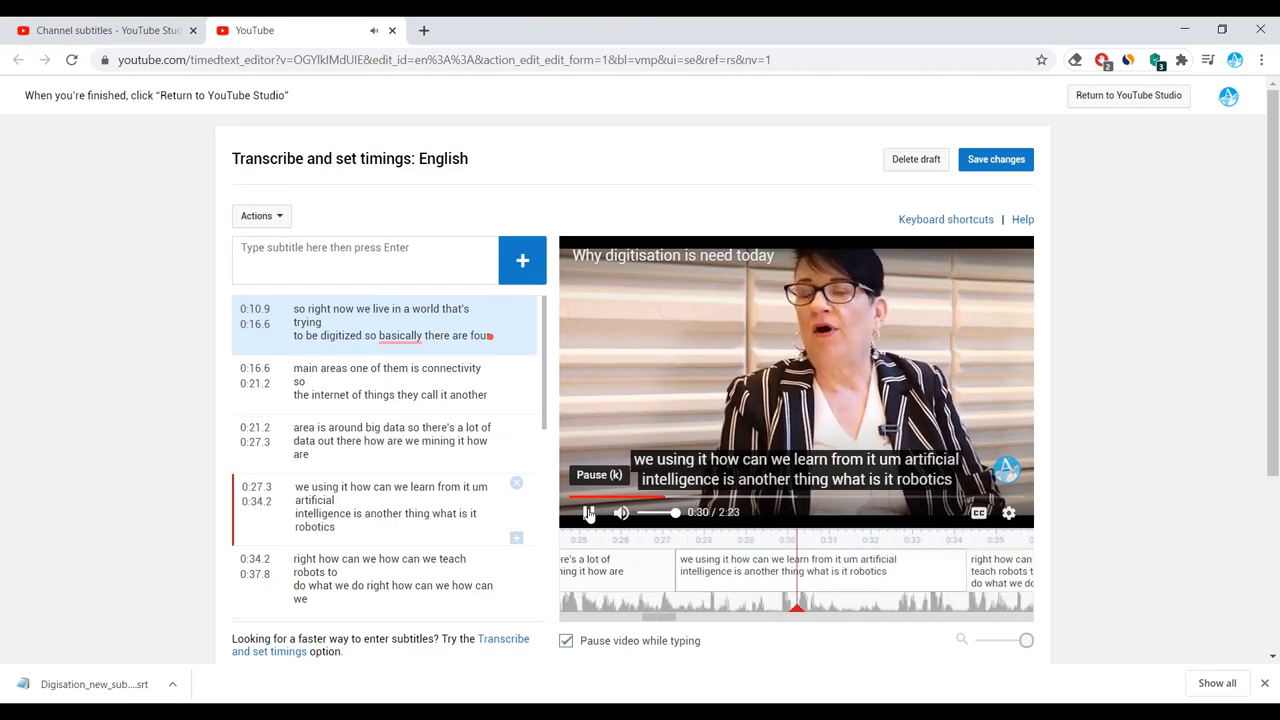
{"action": "left_click", "coordinate": [589, 513]}
{"action": "scroll", "coordinate": [430, 435], "scroll_direction": "down", "scroll_amount": 5}
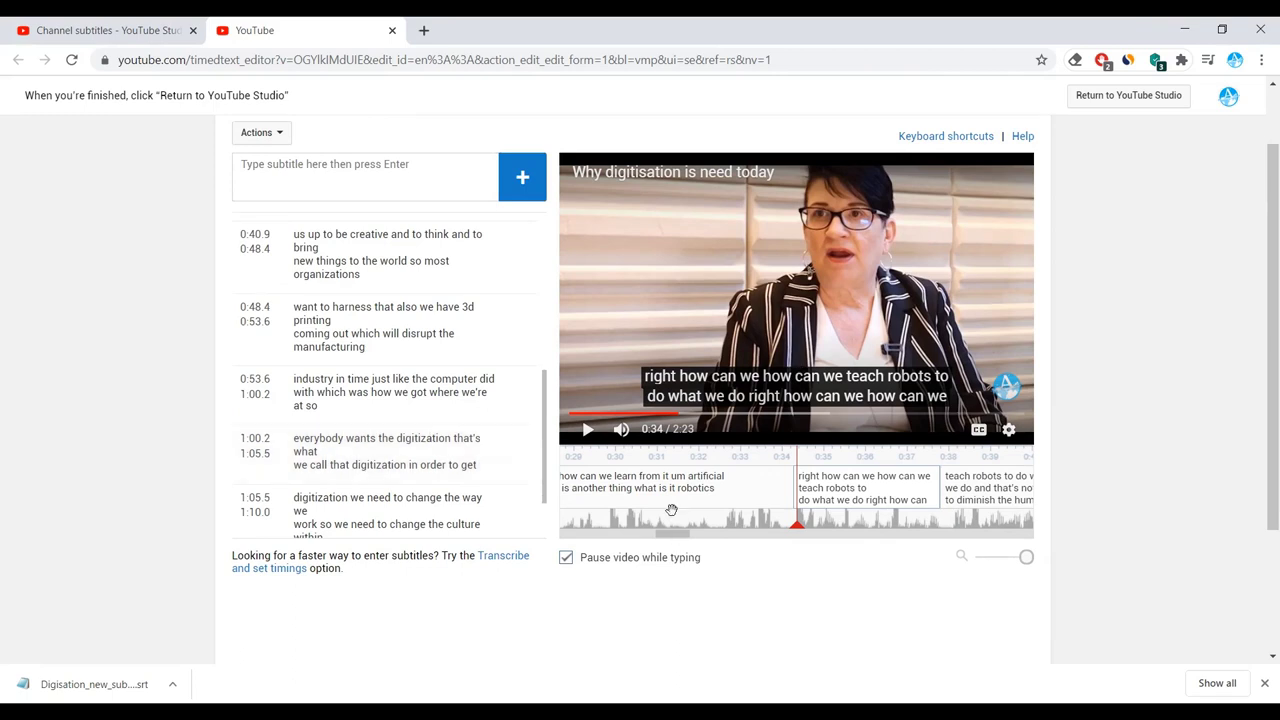
{"action": "scroll", "coordinate": [366, 440], "scroll_direction": "up", "scroll_amount": 5}
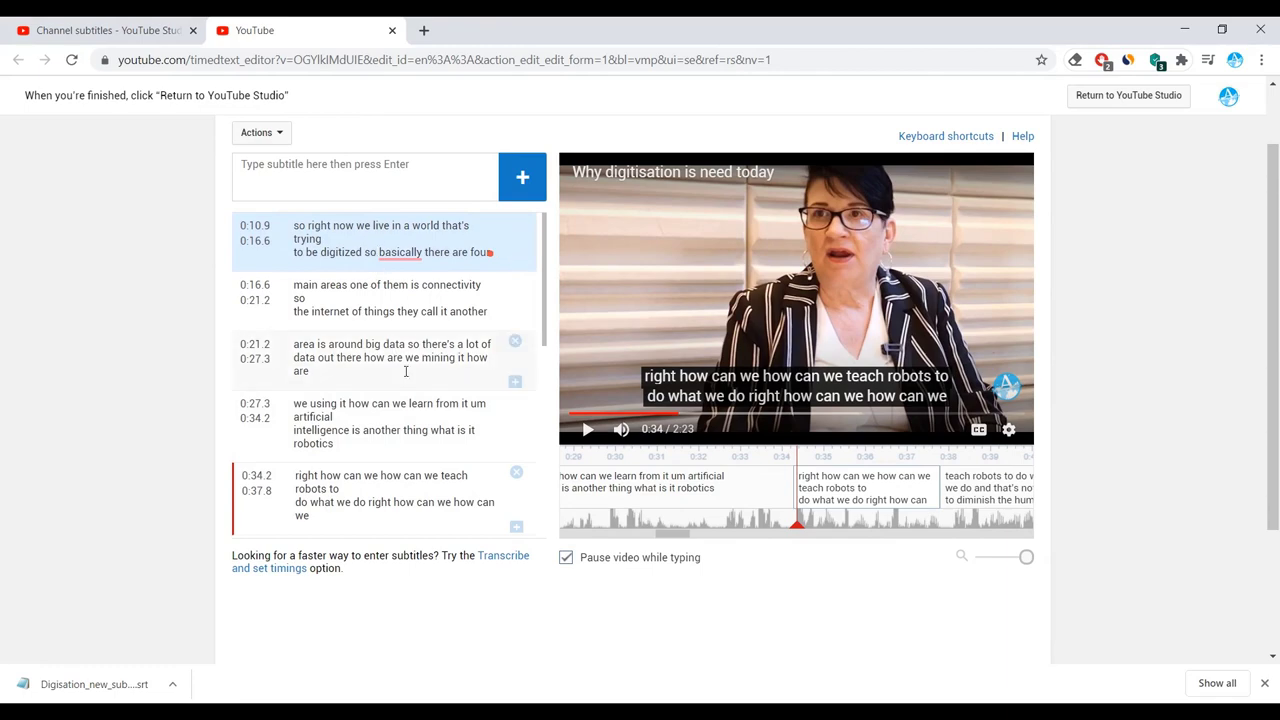
{"action": "scroll", "coordinate": [406, 400], "scroll_direction": "down", "scroll_amount": 6}
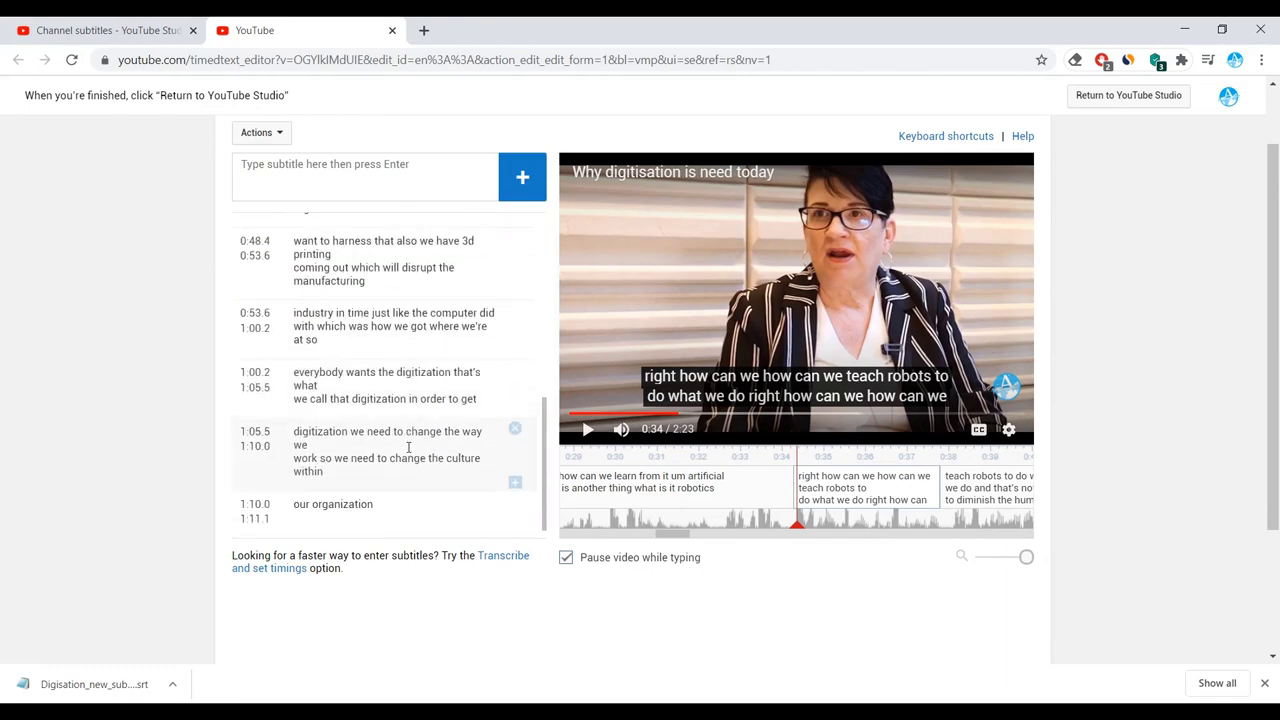
{"action": "scroll", "coordinate": [415, 440], "scroll_direction": "up", "scroll_amount": 6}
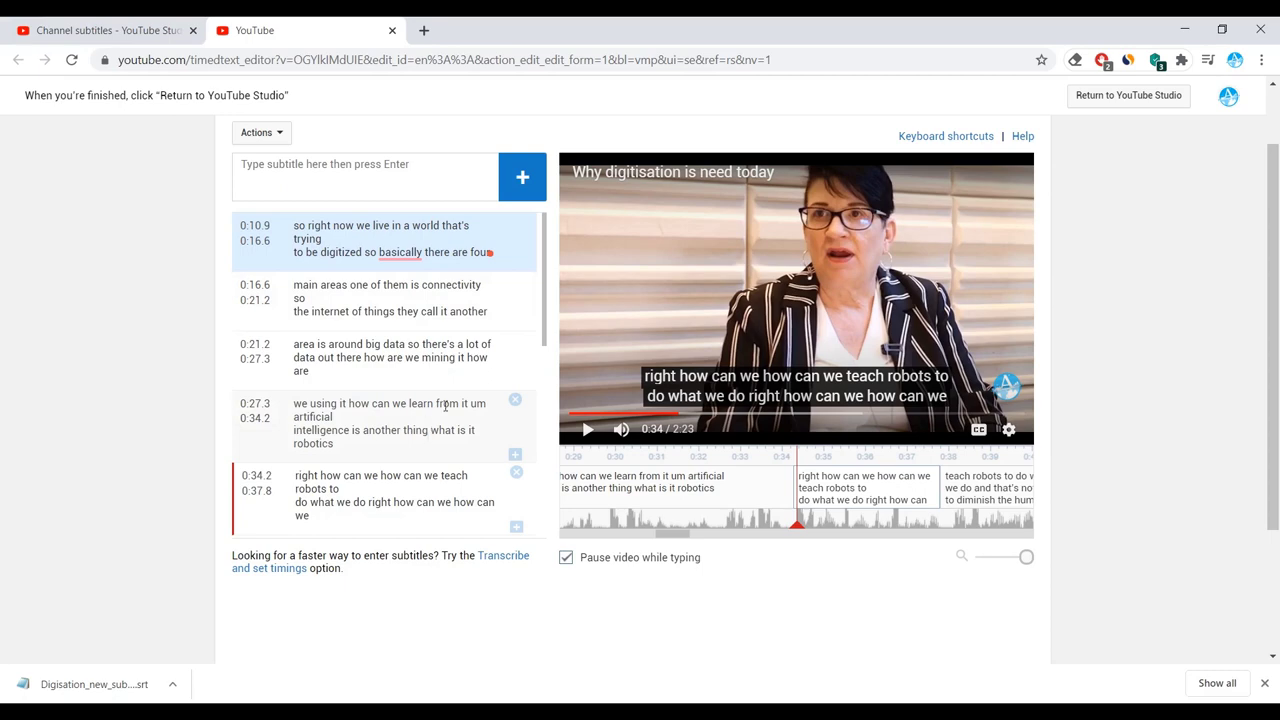
{"action": "scroll", "coordinate": [445, 405], "scroll_direction": "up", "scroll_amount": 1}
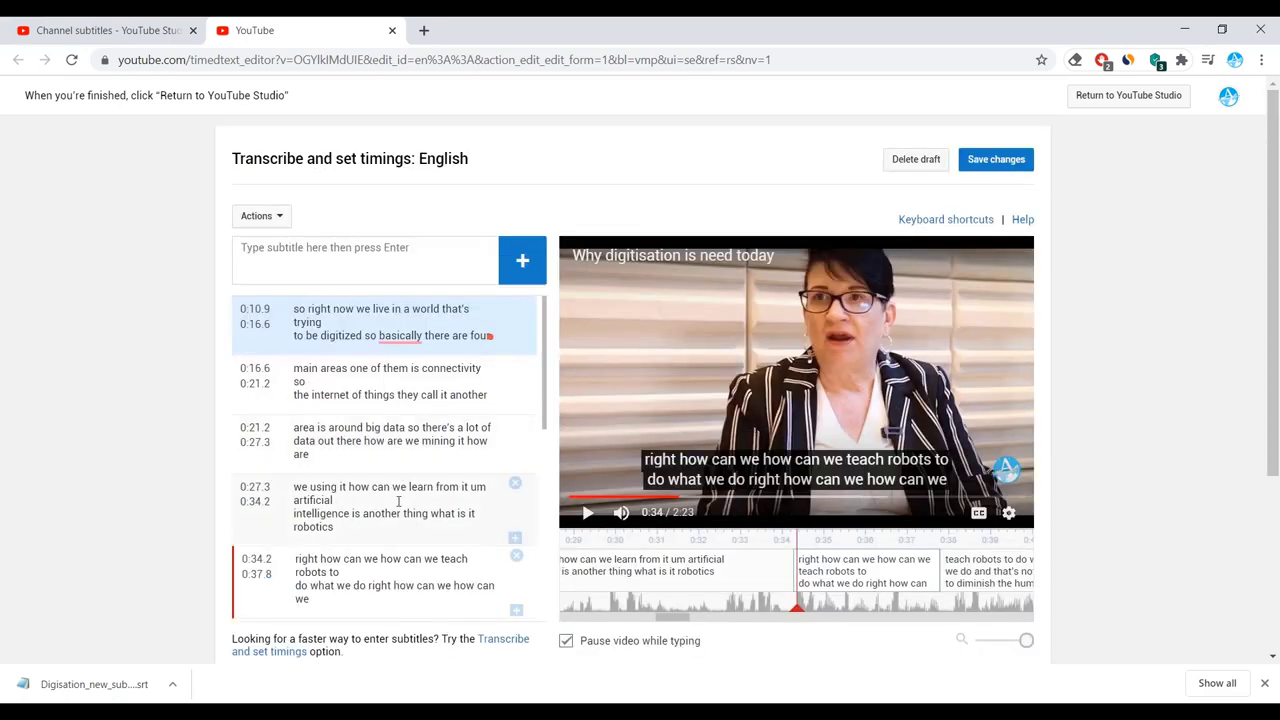
Publish the English subtitles and close the editor, returning to Channel subtitles.
{"action": "left_click", "coordinate": [988, 168]}
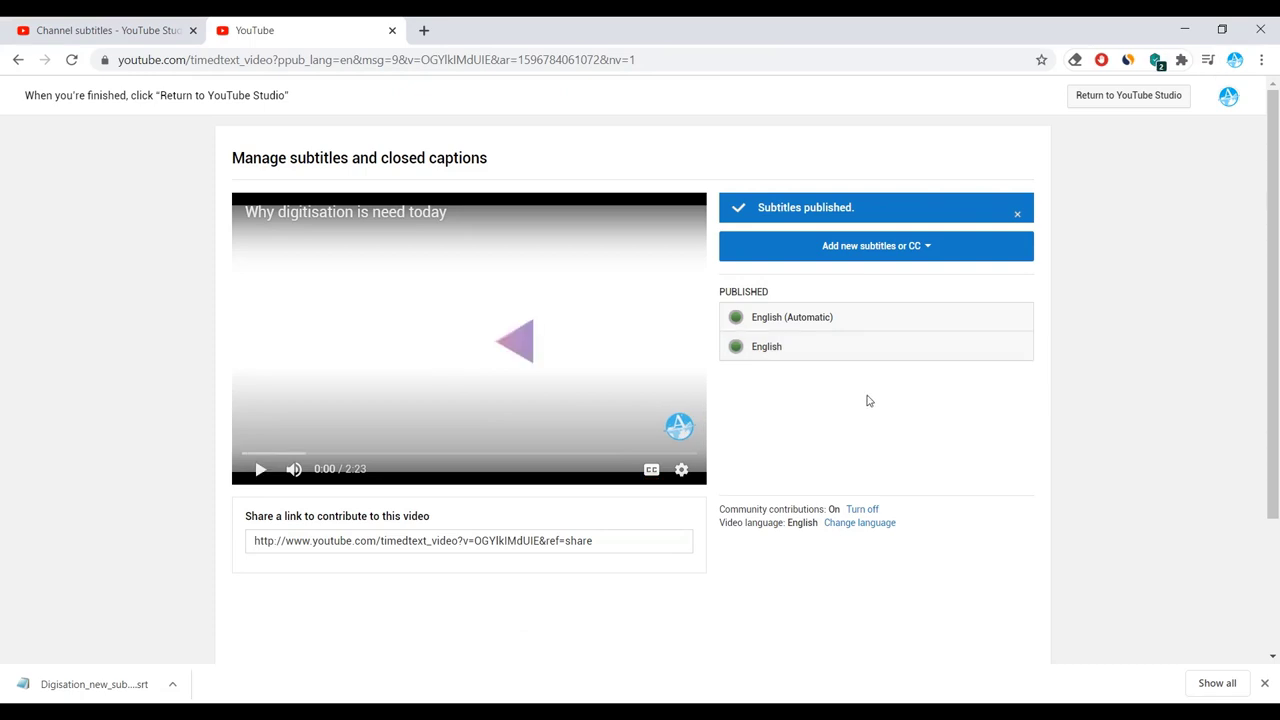
{"action": "left_click", "coordinate": [1017, 216]}
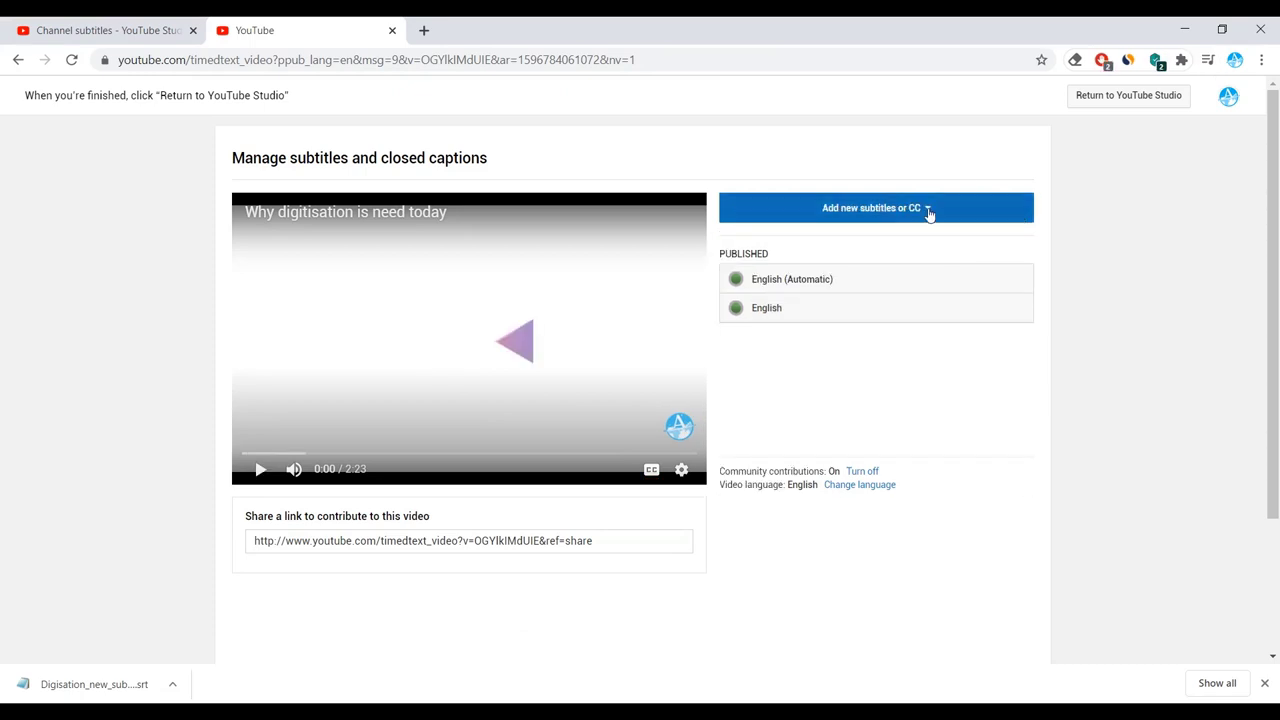
{"action": "left_click", "coordinate": [392, 30]}
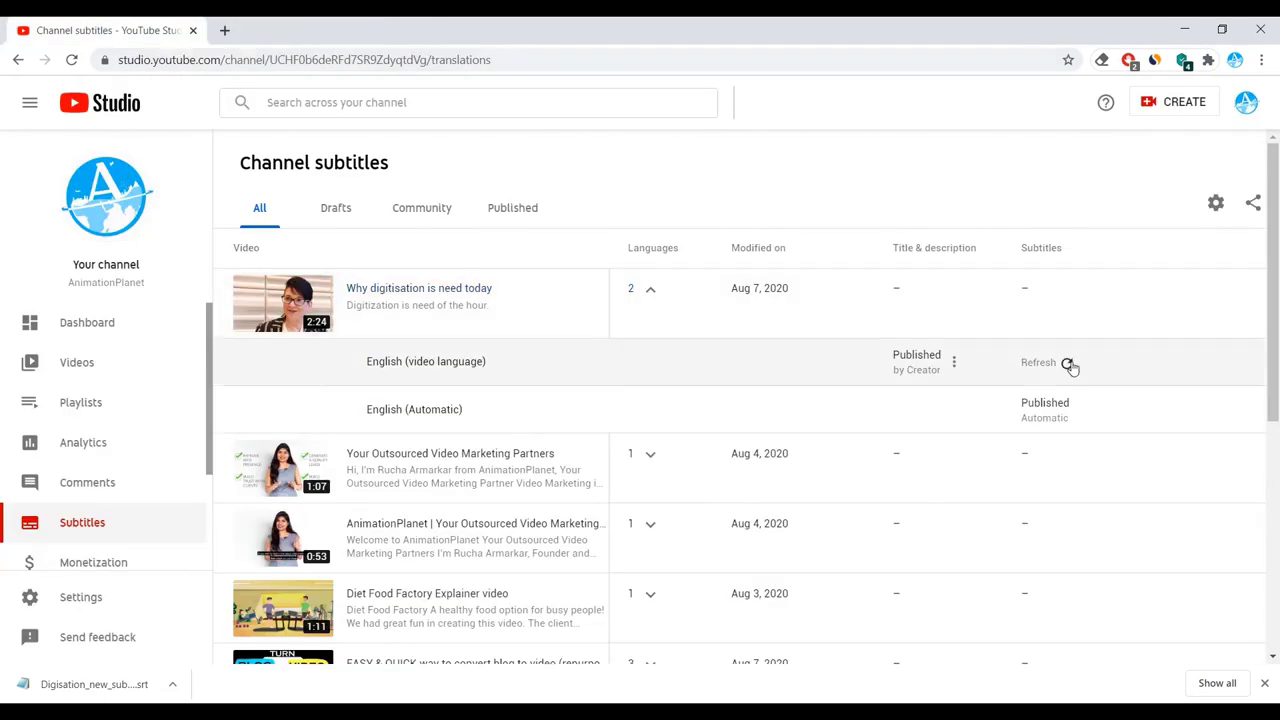
{"action": "left_click", "coordinate": [1066, 363]}
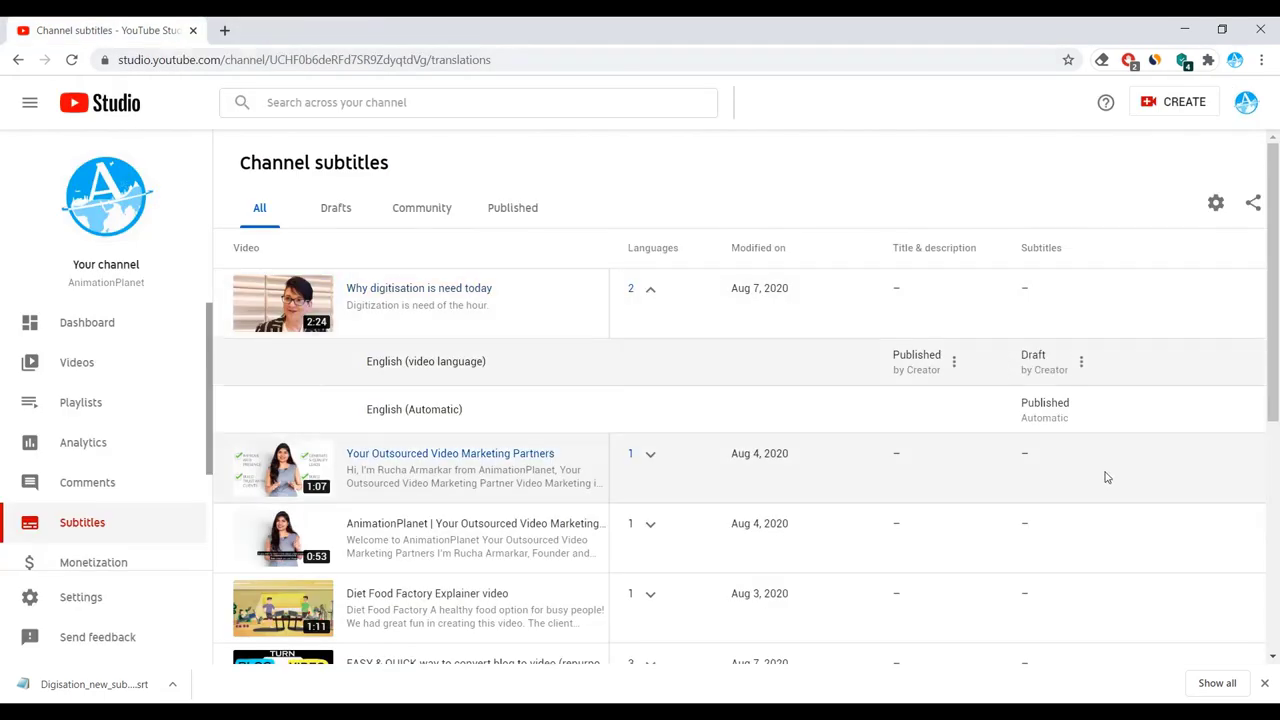
Download the English subtitles as .srt named 'Digitsation_subtitle_version3' into the Subtitles folder.
{"action": "left_click", "coordinate": [1082, 362]}
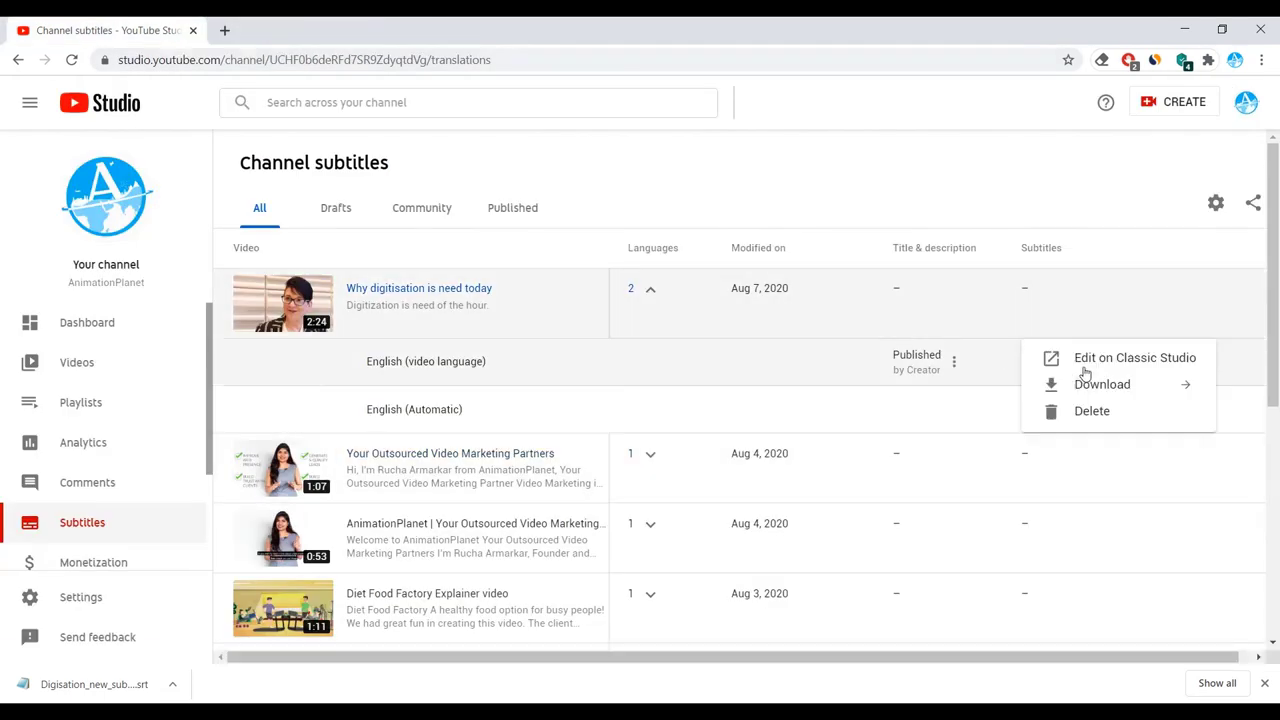
{"action": "left_click", "coordinate": [1188, 387]}
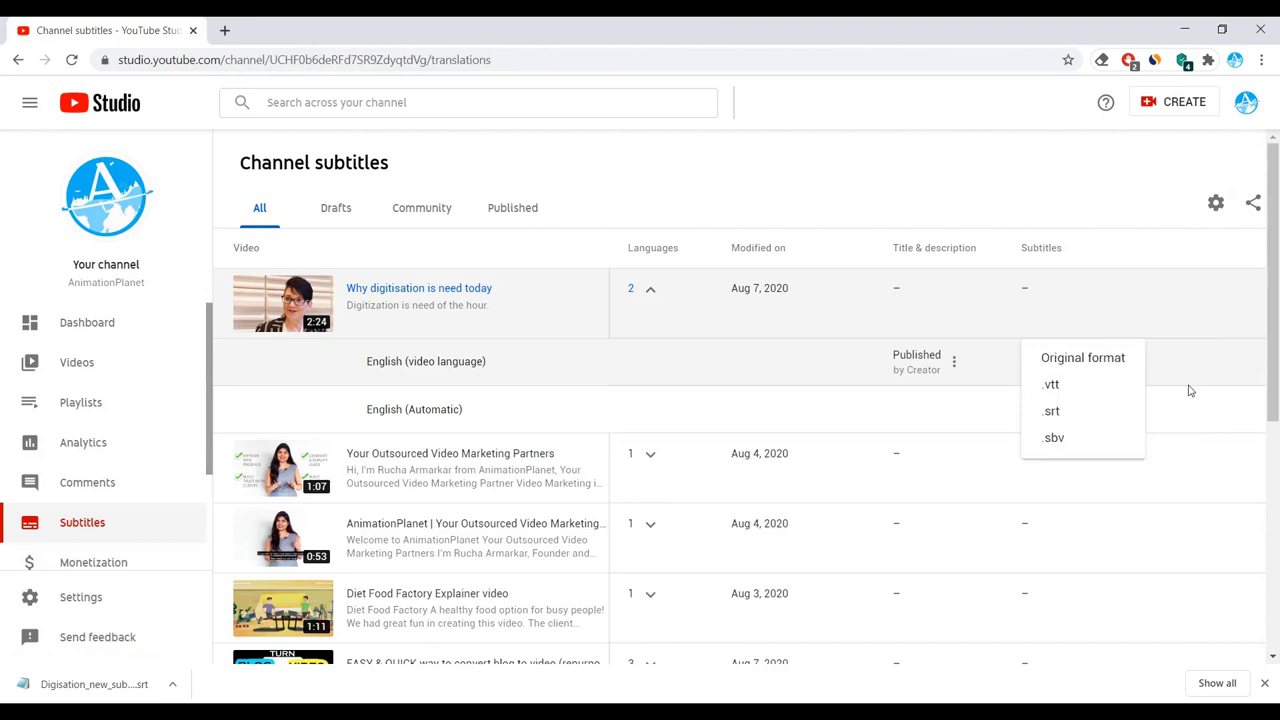
{"action": "left_click", "coordinate": [1066, 412]}
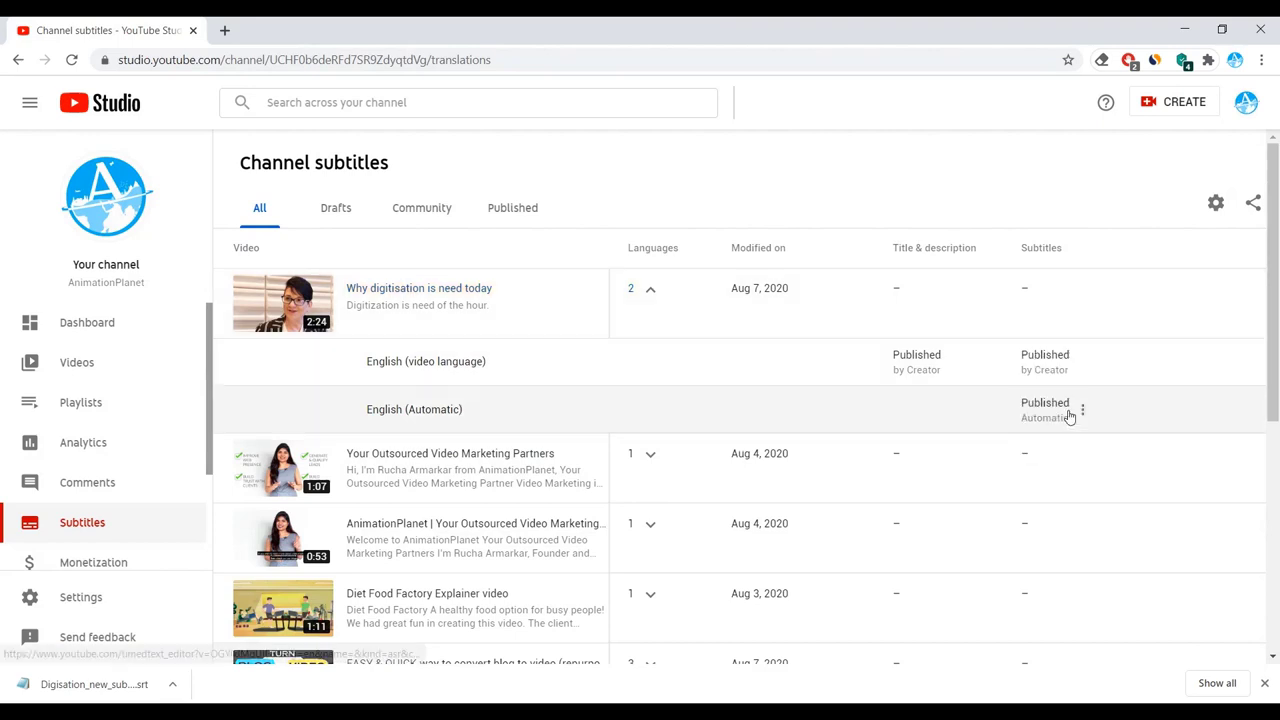
{"action": "type", "text": "Digi"}
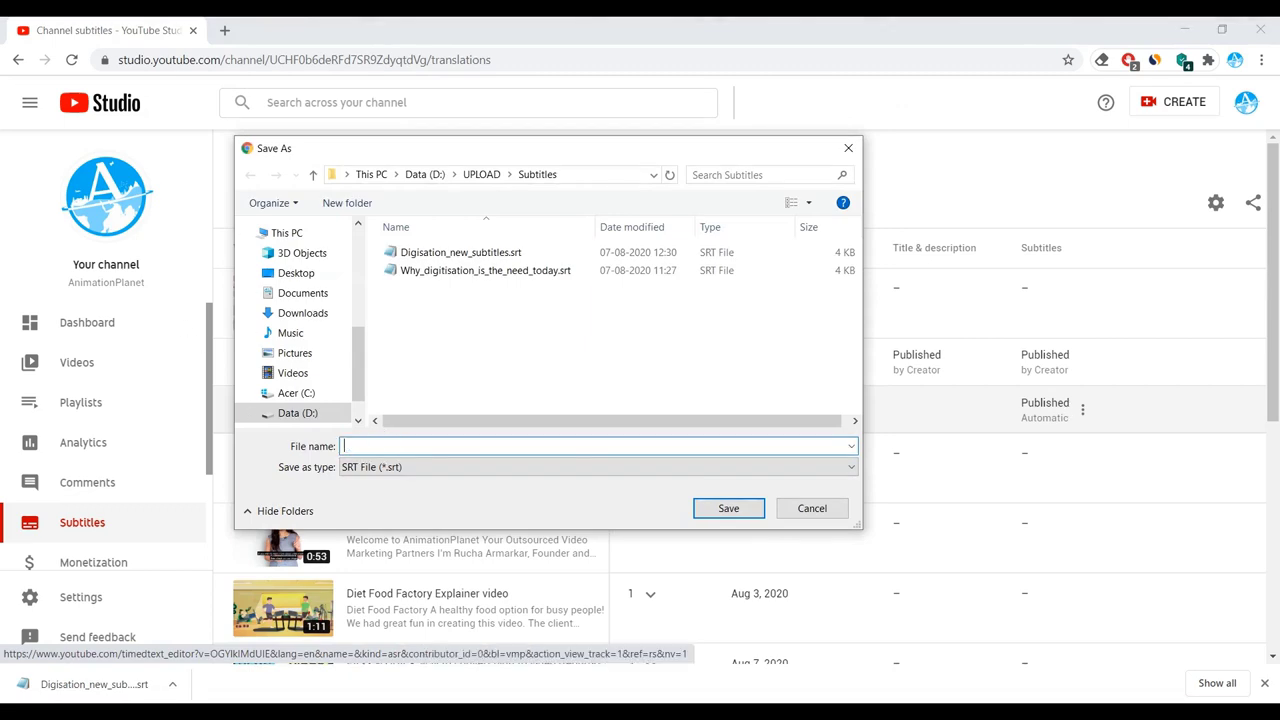
{"action": "type", "text": "t"}
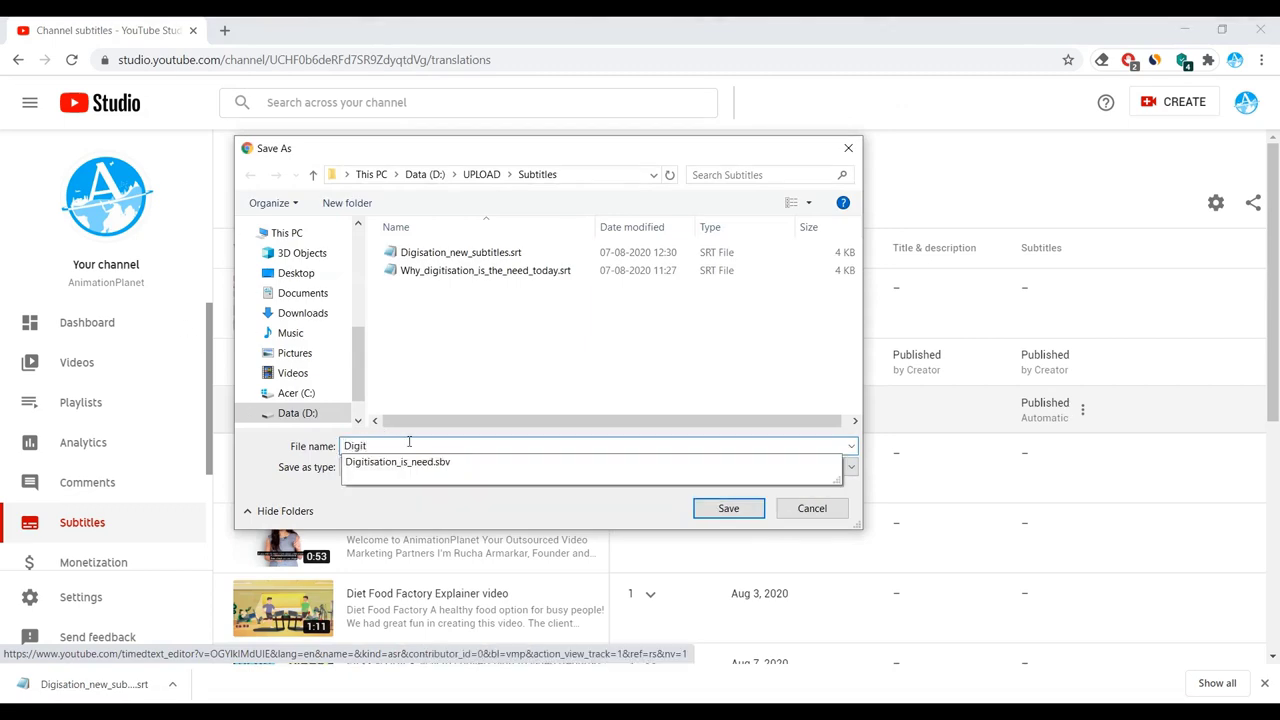
{"action": "type", "text": "sation"}
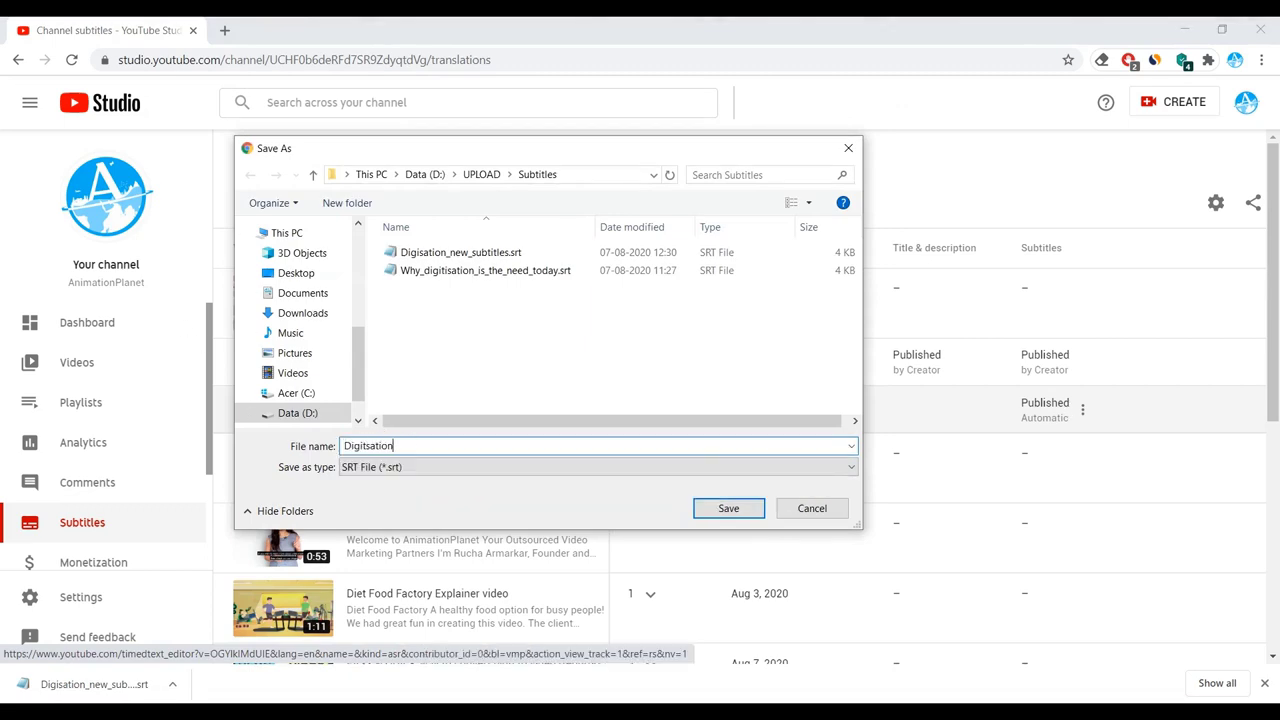
{"action": "type", "text": "_subtitle_version3"}
{"action": "key", "text": "Return"}
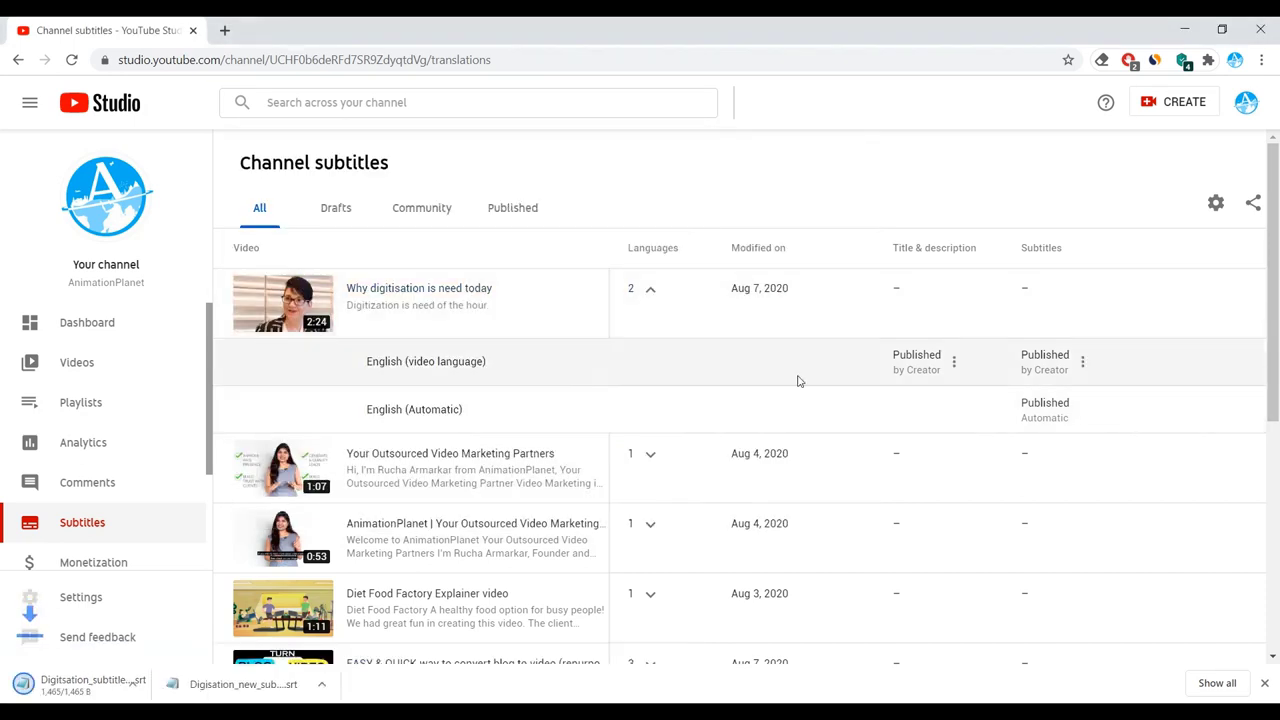
Collapse the subtitle rows and select a caption file for the LinkedIn video.
{"action": "left_click", "coordinate": [650, 290]}
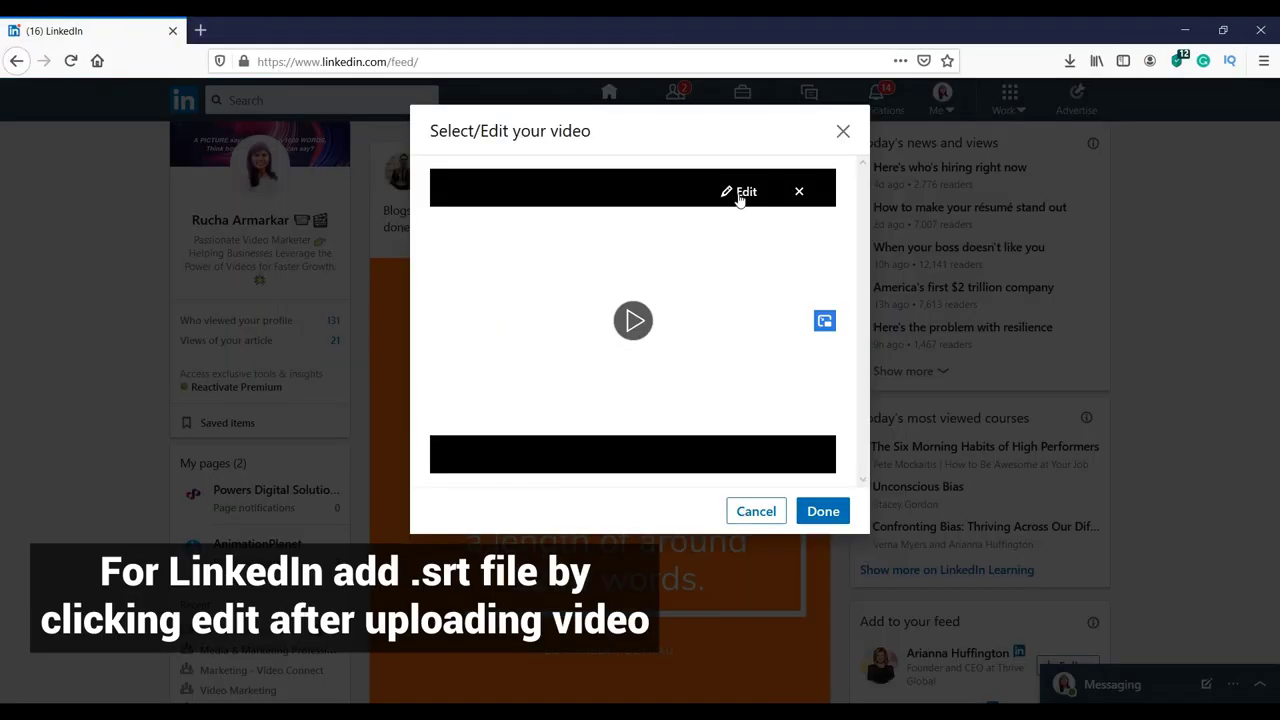
{"action": "left_click", "coordinate": [740, 194]}
{"action": "left_click", "coordinate": [766, 492]}
Bring up the AnimationPlanet channel home page featuring its 1:39 explainer video.
{"action": "key", "text": "Return"}
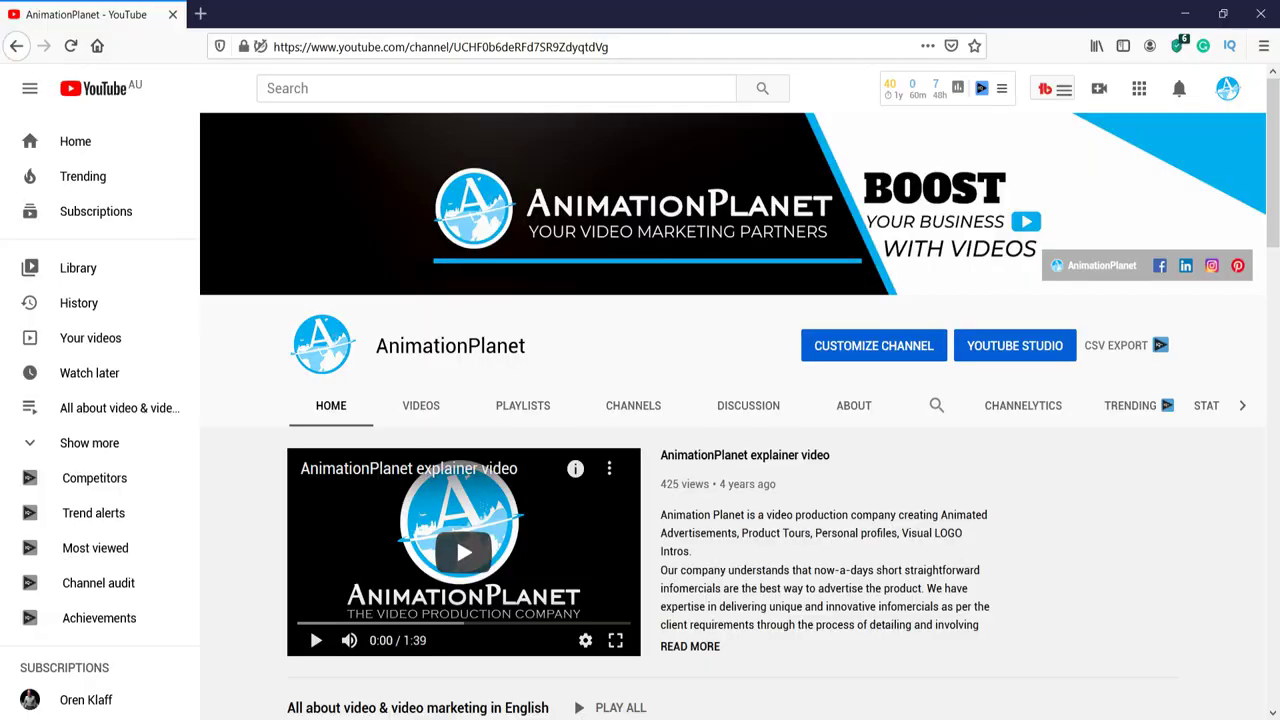